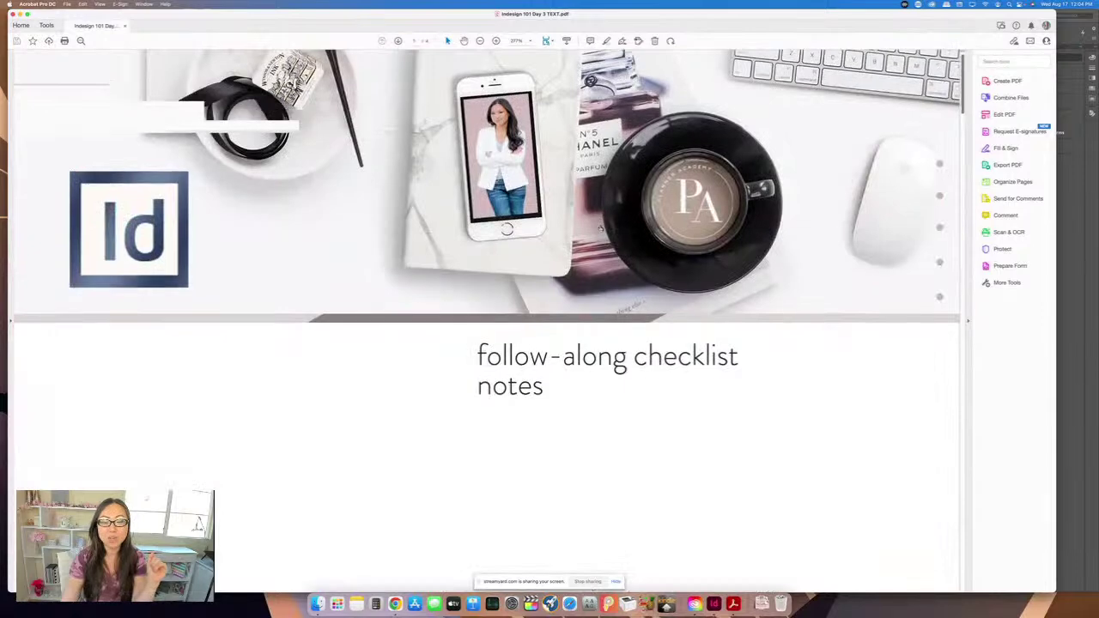
Step: Look over the first page of the Indesign 101 Day 3 TEXT PDF down to its footer, and switch to InDesign
scroll(600, 228, "down", 15)
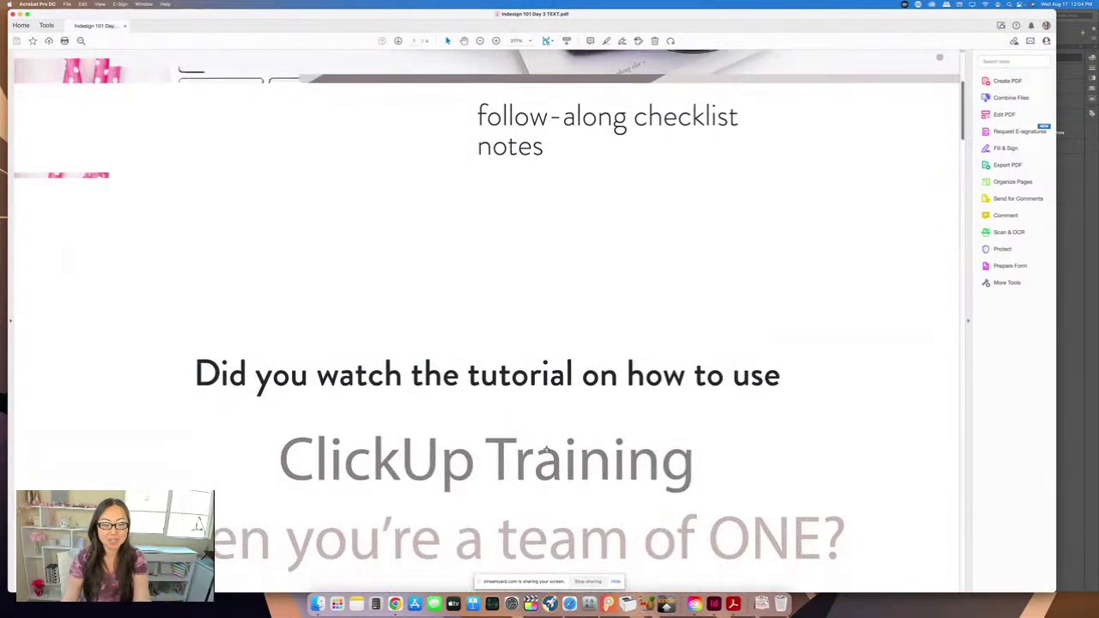
scroll(634, 472, "down", 5)
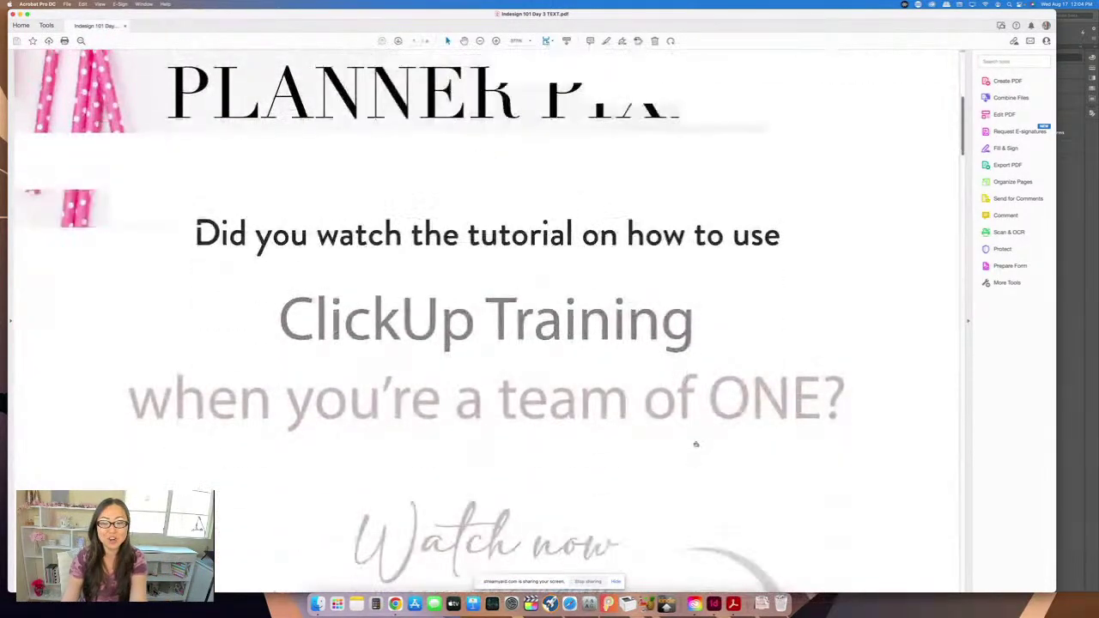
scroll(698, 441, "down", 4)
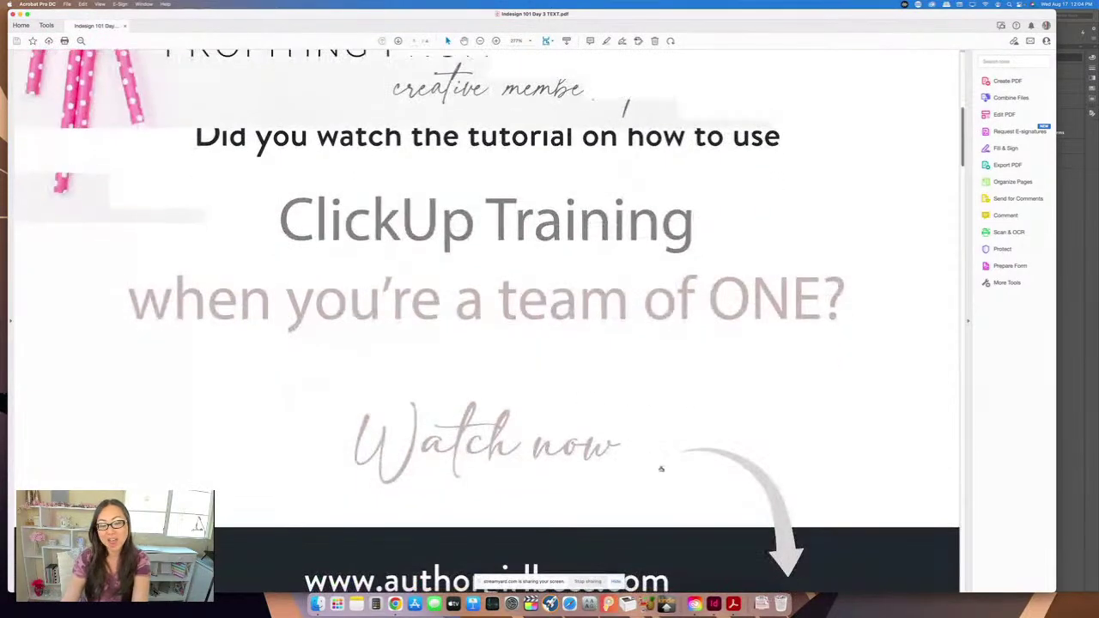
scroll(661, 469, "down", 7)
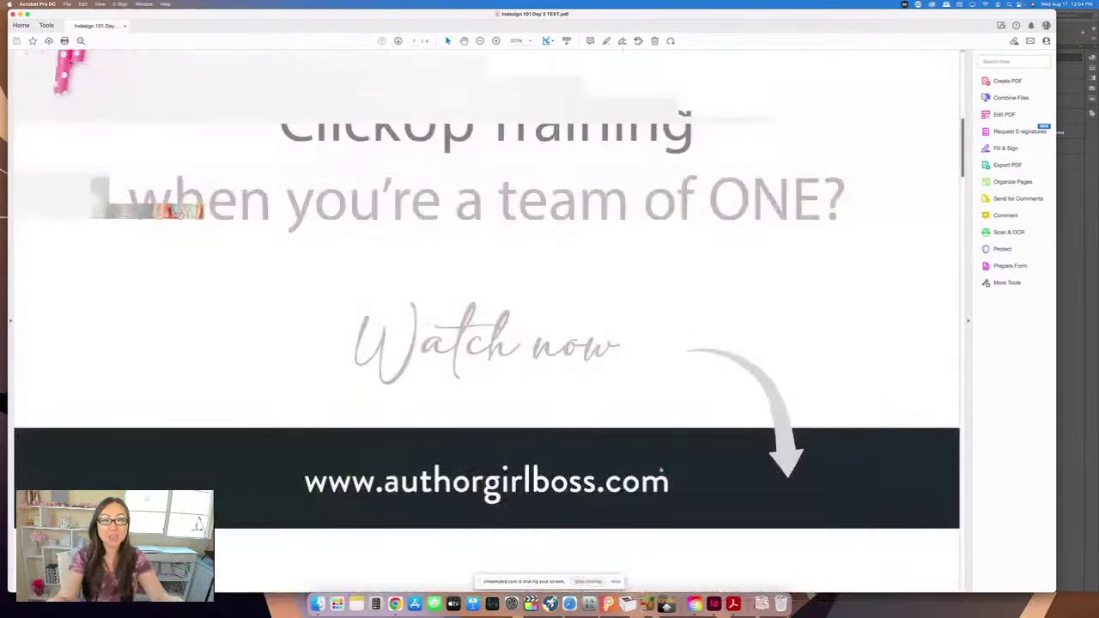
scroll(661, 469, "down", 1)
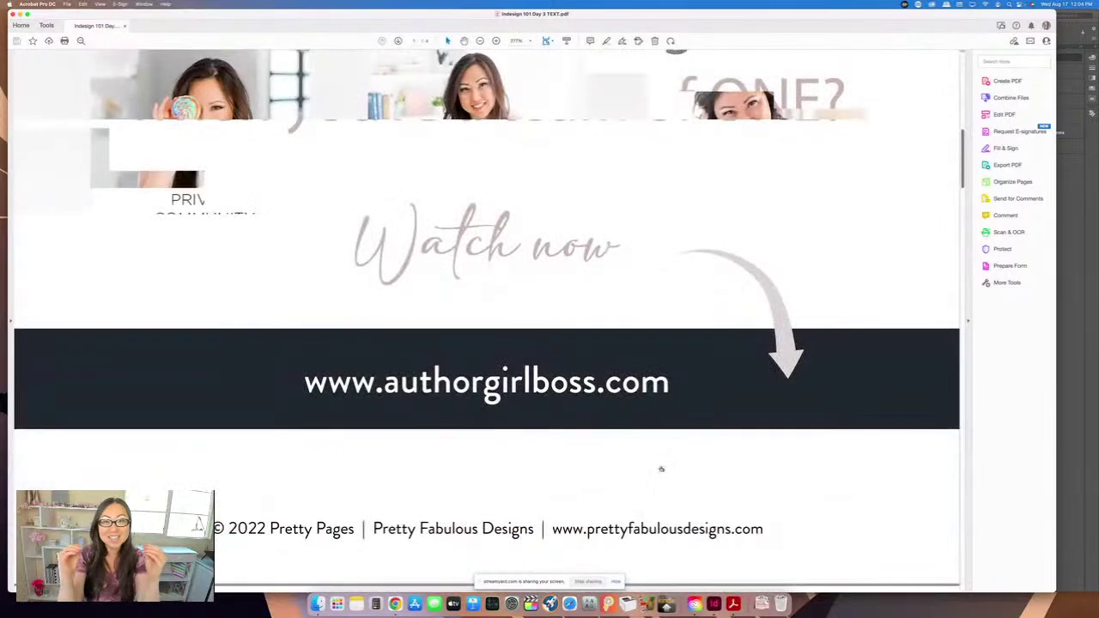
scroll(661, 469, "down", 4)
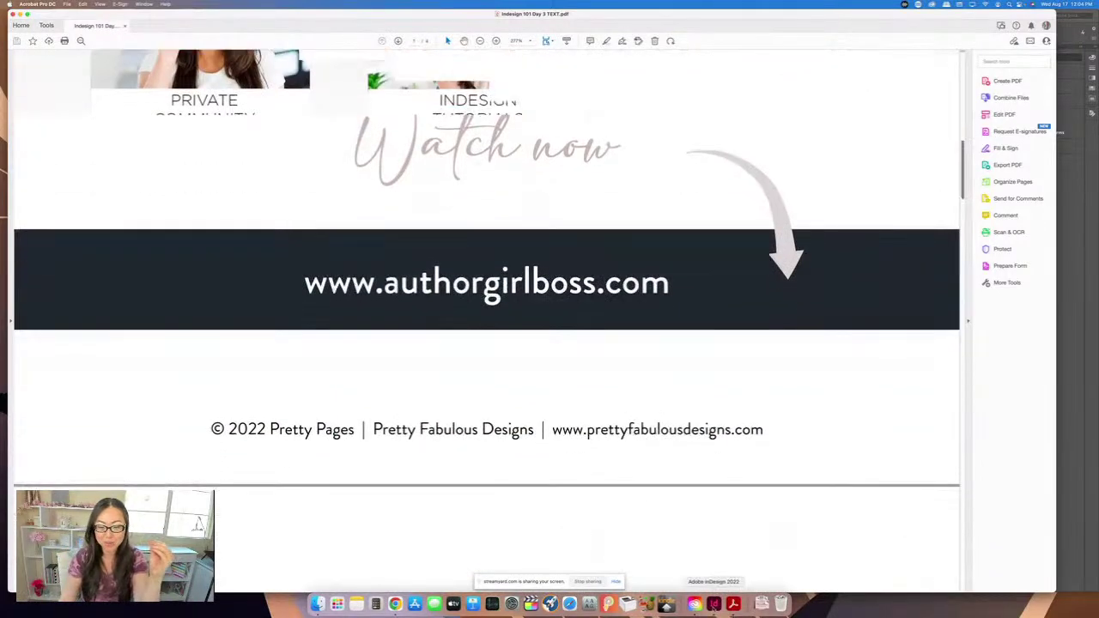
left_click(714, 603)
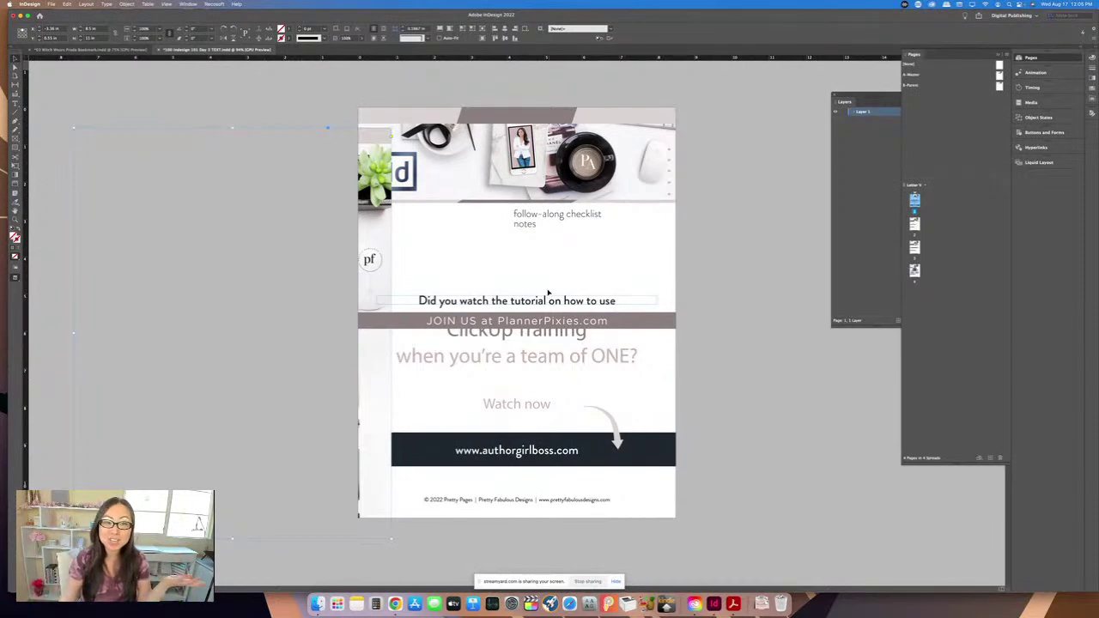
Step: Shift the Planner Pixies image farther right on page 1 and delete the ClickUp Training promo with its website banner
left_click(232, 333)
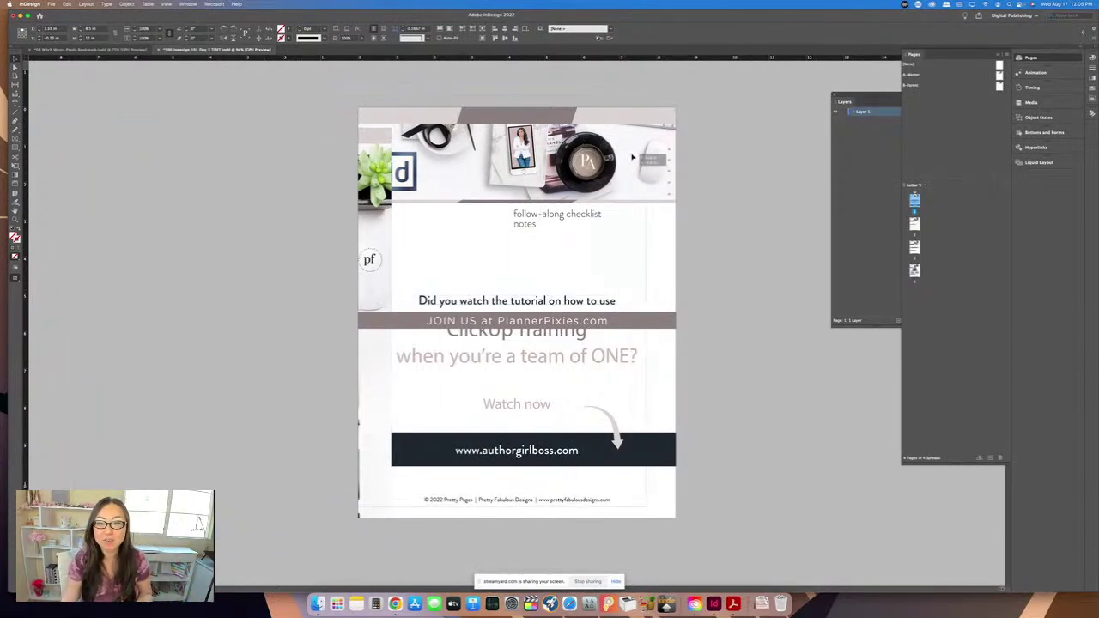
left_click_drag(435, 175, 445, 175)
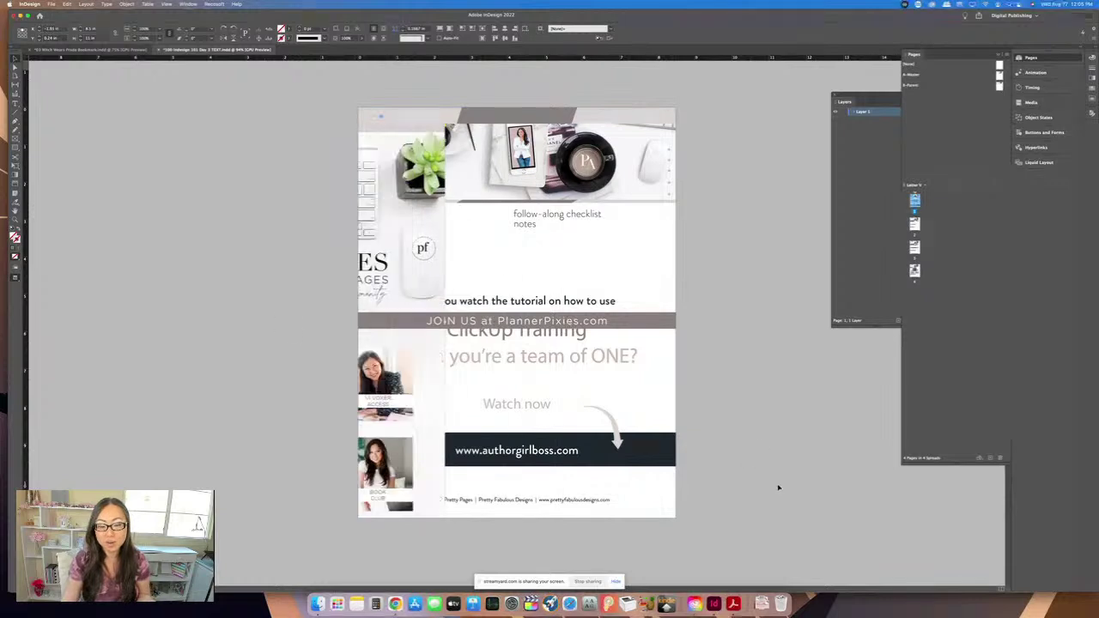
left_click(484, 261)
key("Delete")
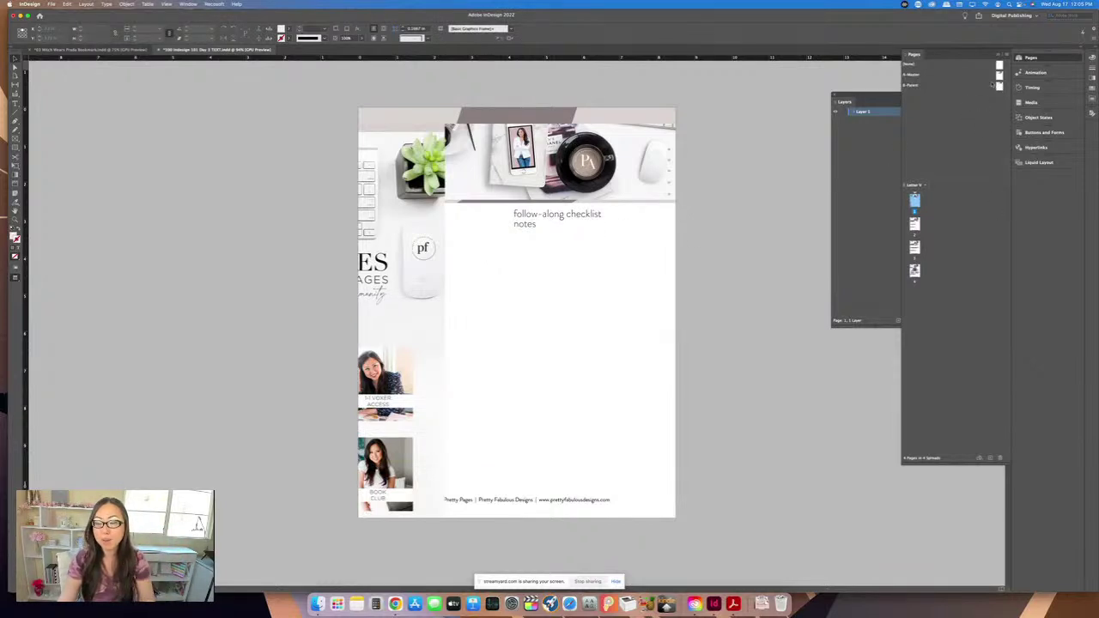
Step: Clear the leftover header band from page 1 and move the Planner Pixies image to cover the whole page
double_click(999, 75)
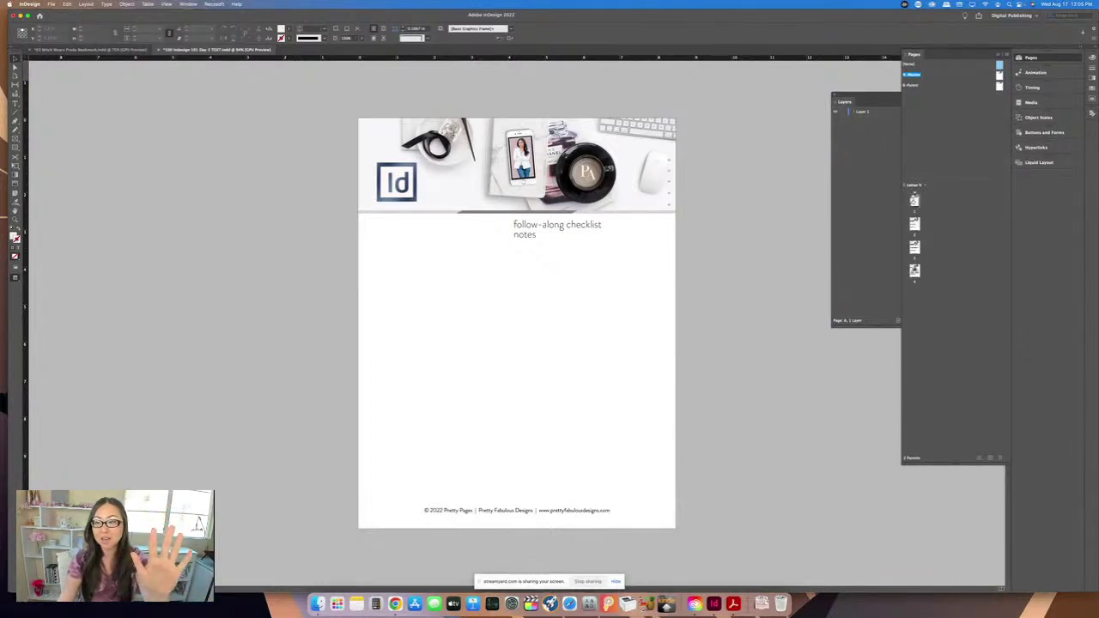
double_click(914, 200)
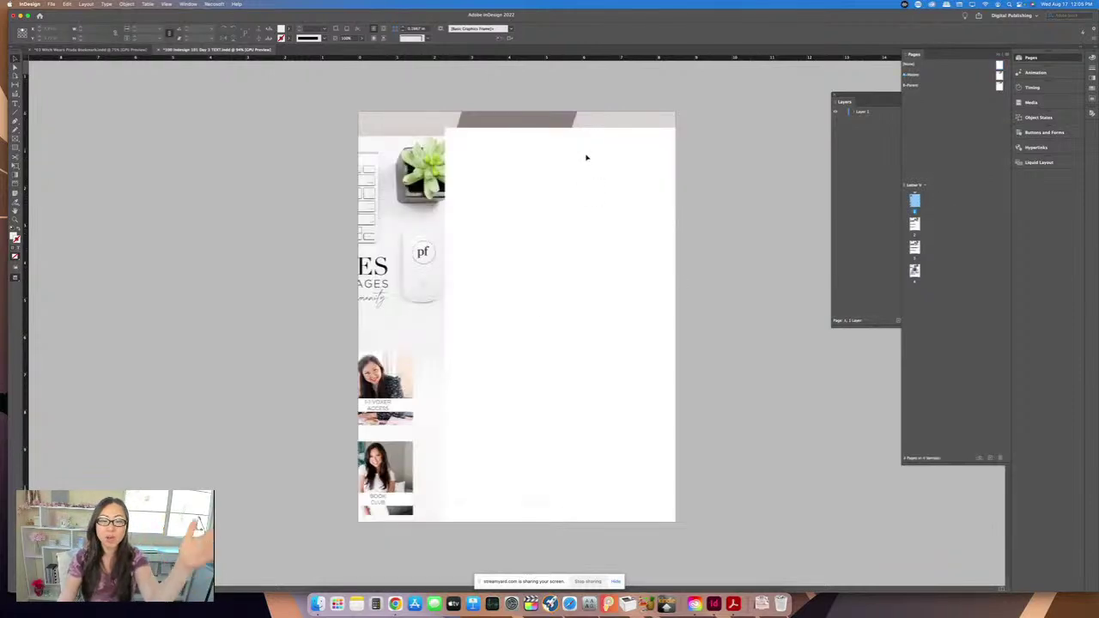
left_click_drag(445, 177, 582, 158)
left_click(637, 123)
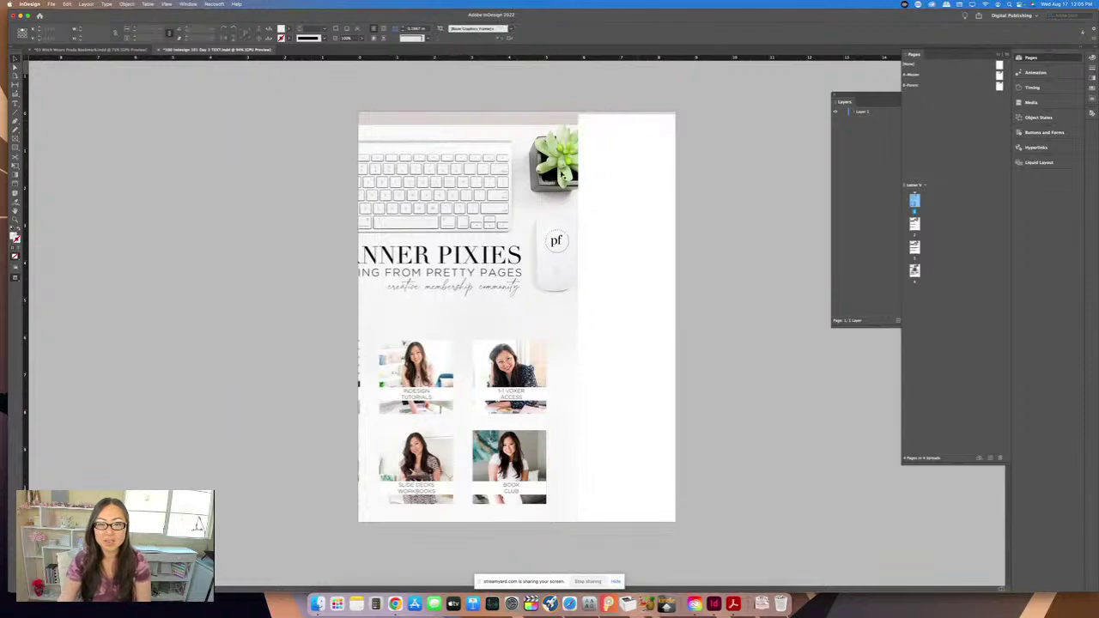
left_click(619, 112)
key("Delete")
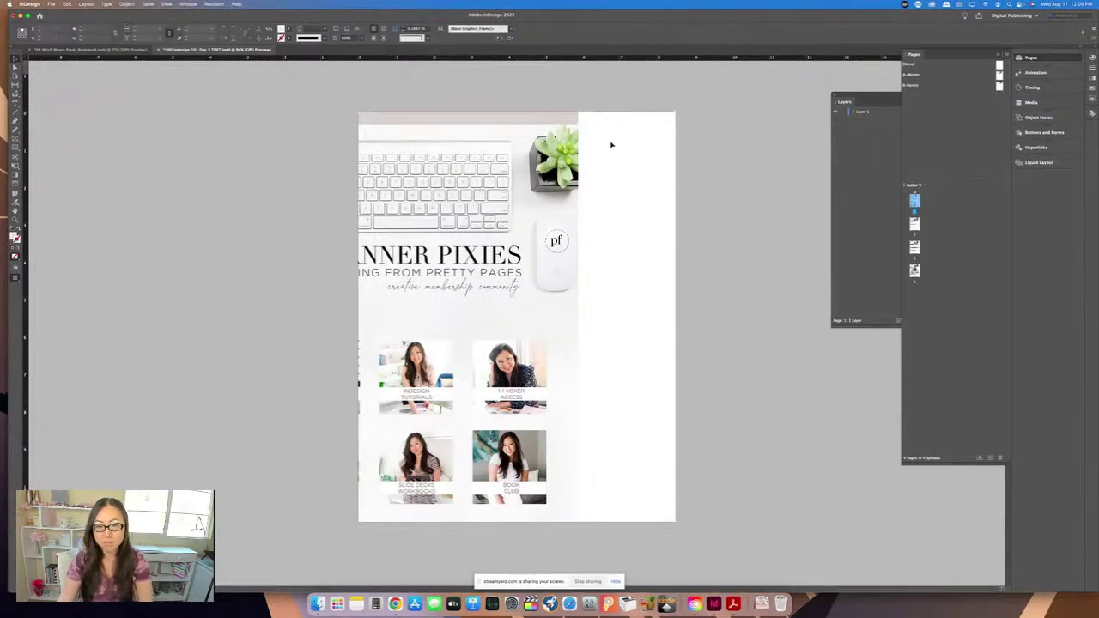
left_click_drag(525, 201, 631, 203)
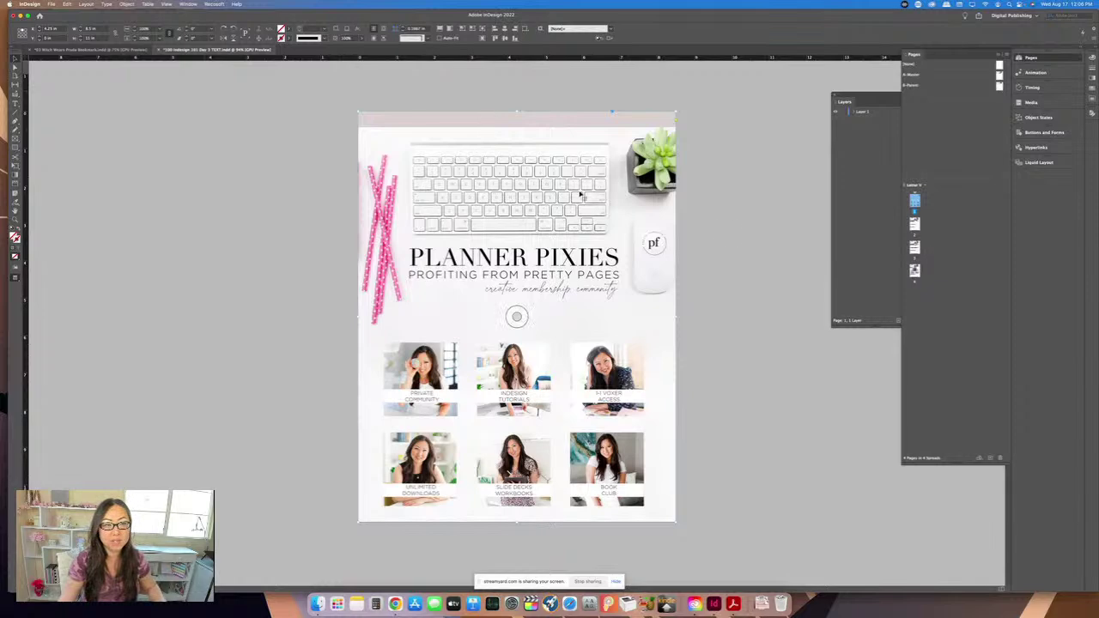
Step: Review the checklist questions and character panel key on pages 2 to 4, and return to page 2
double_click(914, 224)
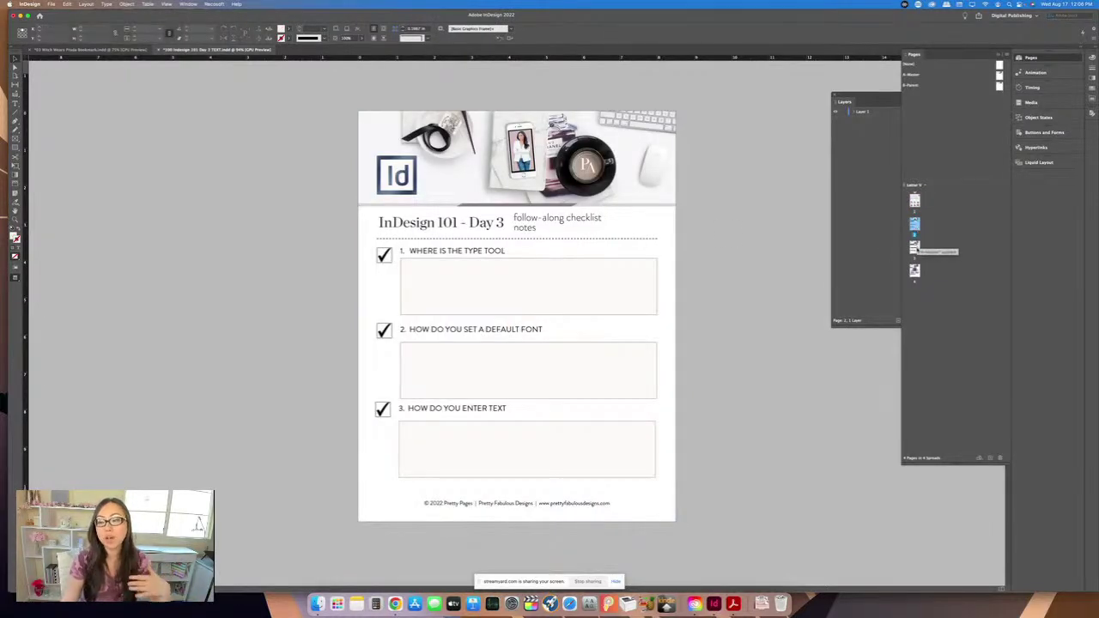
double_click(915, 248)
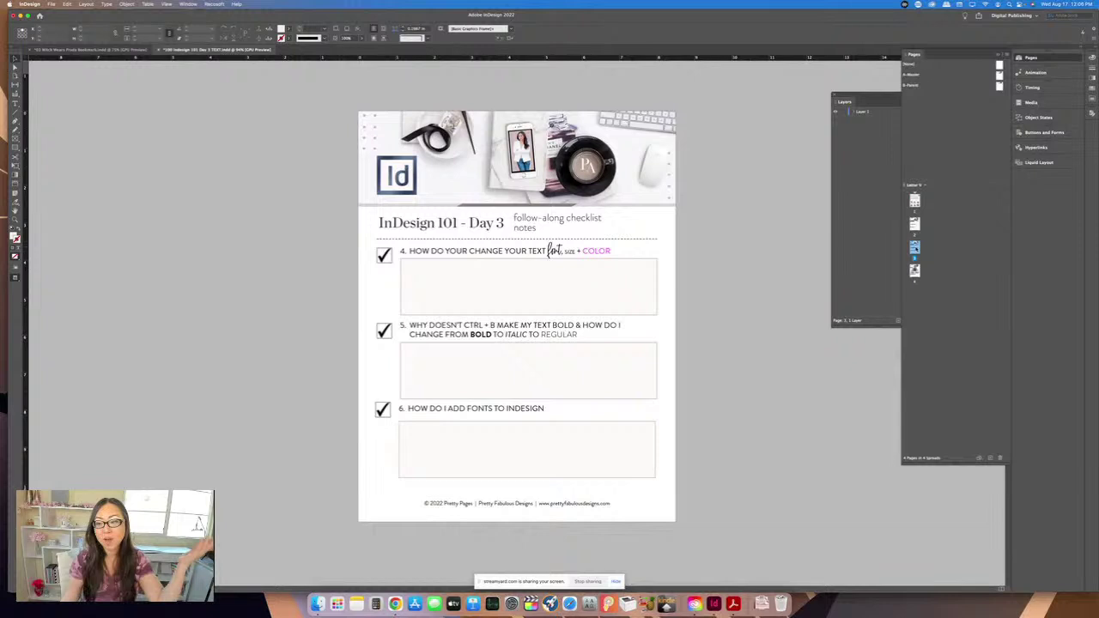
double_click(915, 272)
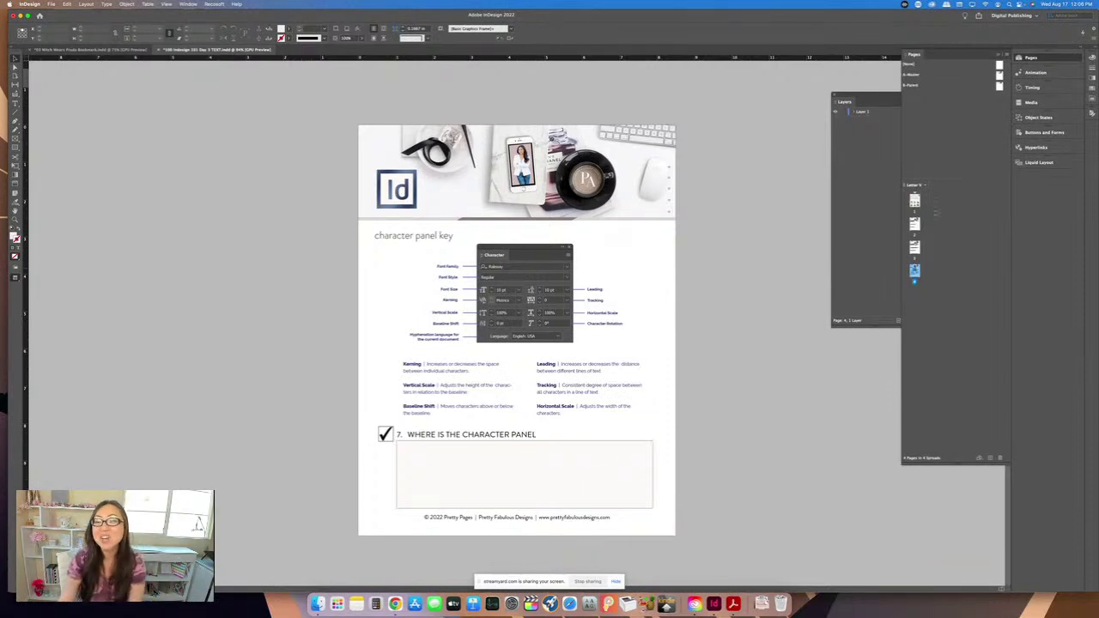
double_click(915, 224)
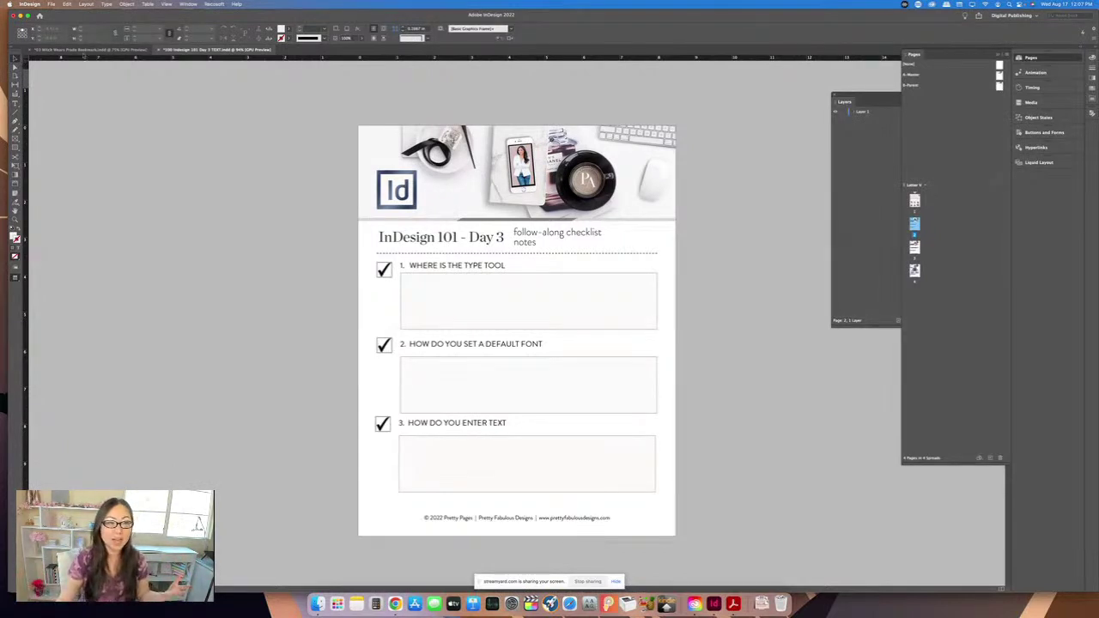
Step: Try out the My new preferred workspace, Essentials and Typography workspaces in turn
left_click(186, 4)
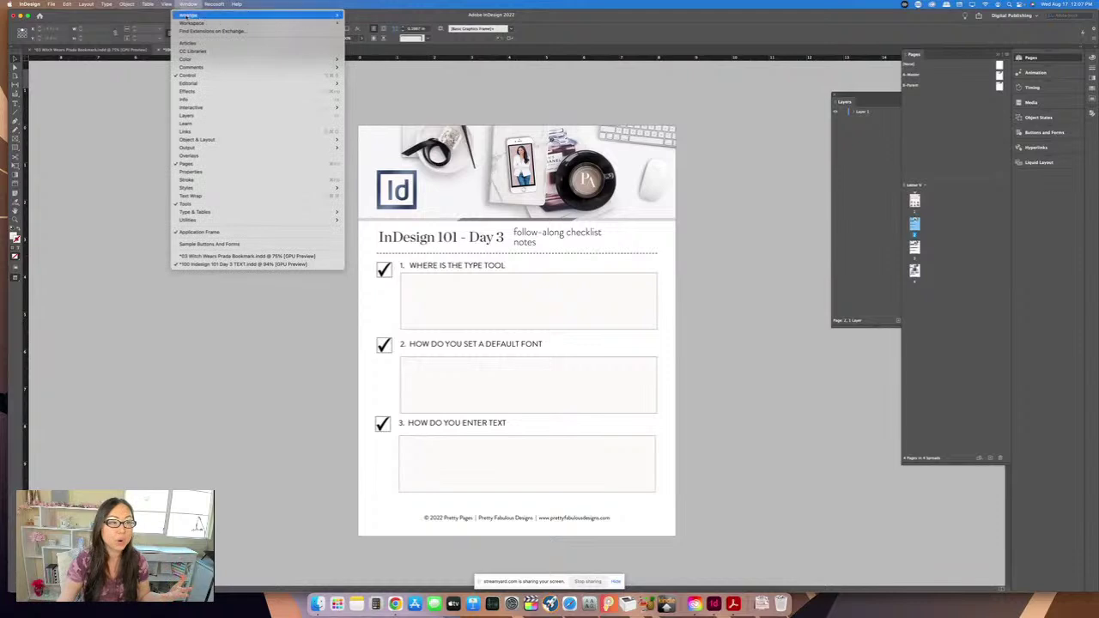
mouse_move(190, 23)
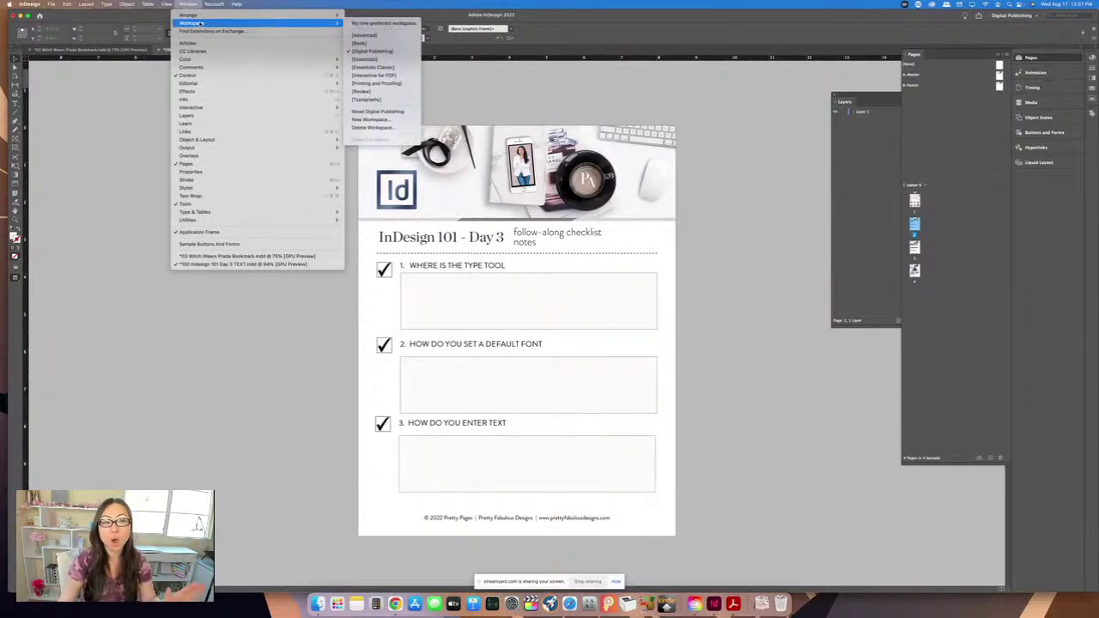
left_click(371, 24)
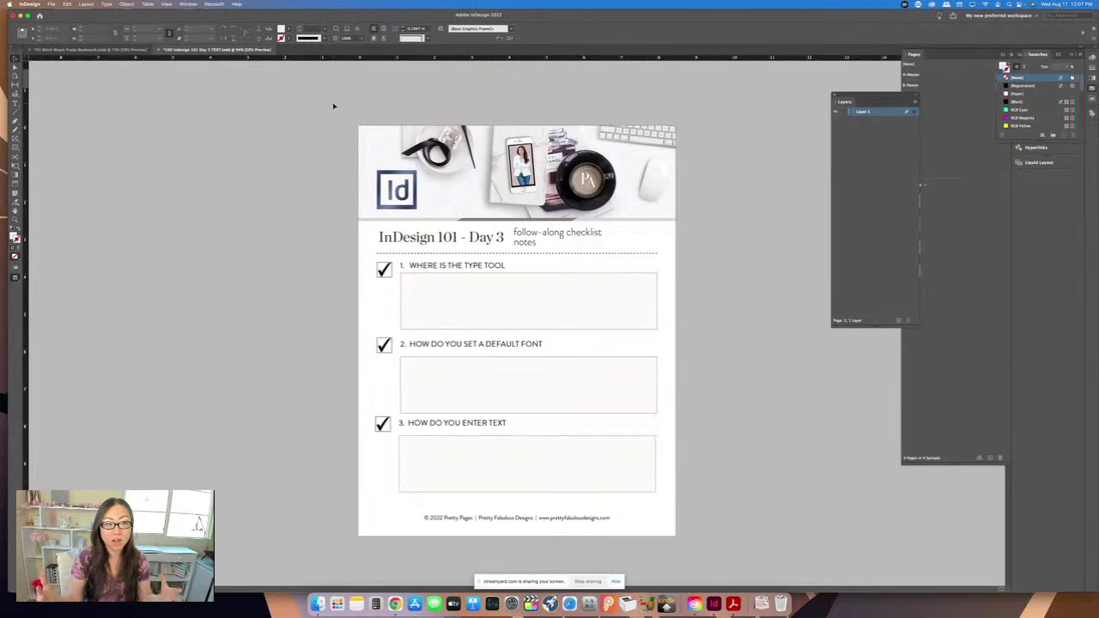
left_click(186, 4)
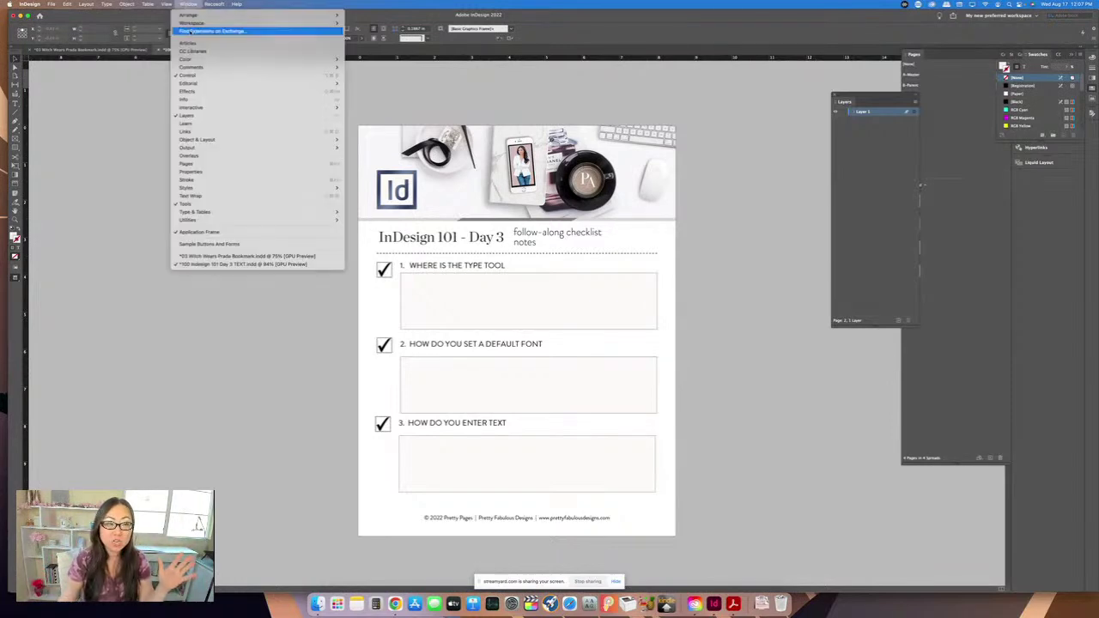
mouse_move(326, 22)
left_click(364, 59)
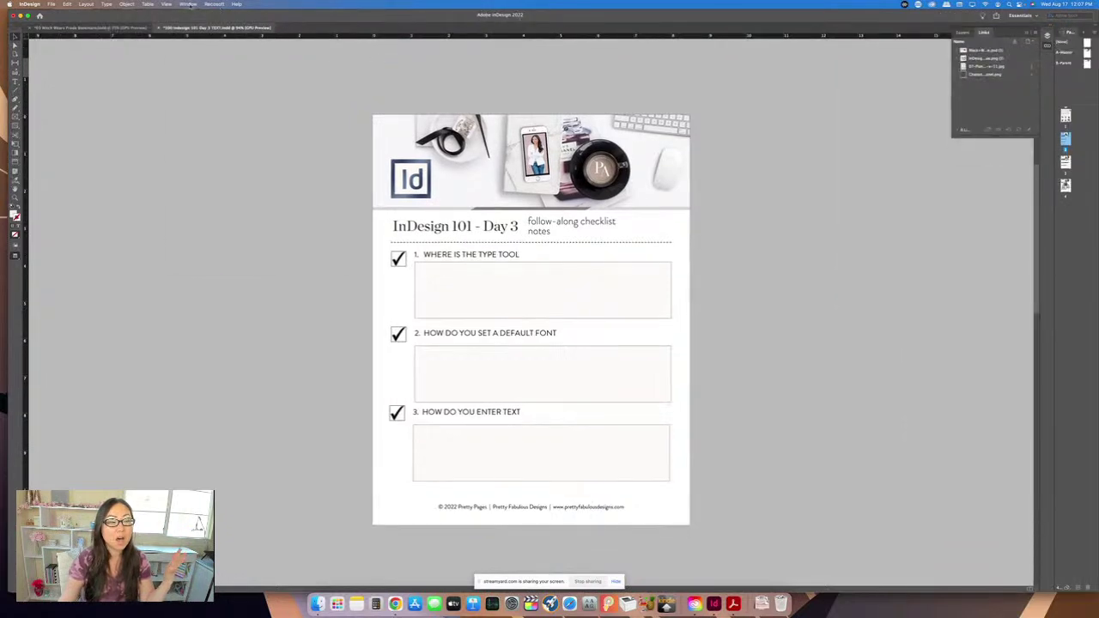
left_click(189, 4)
mouse_move(327, 24)
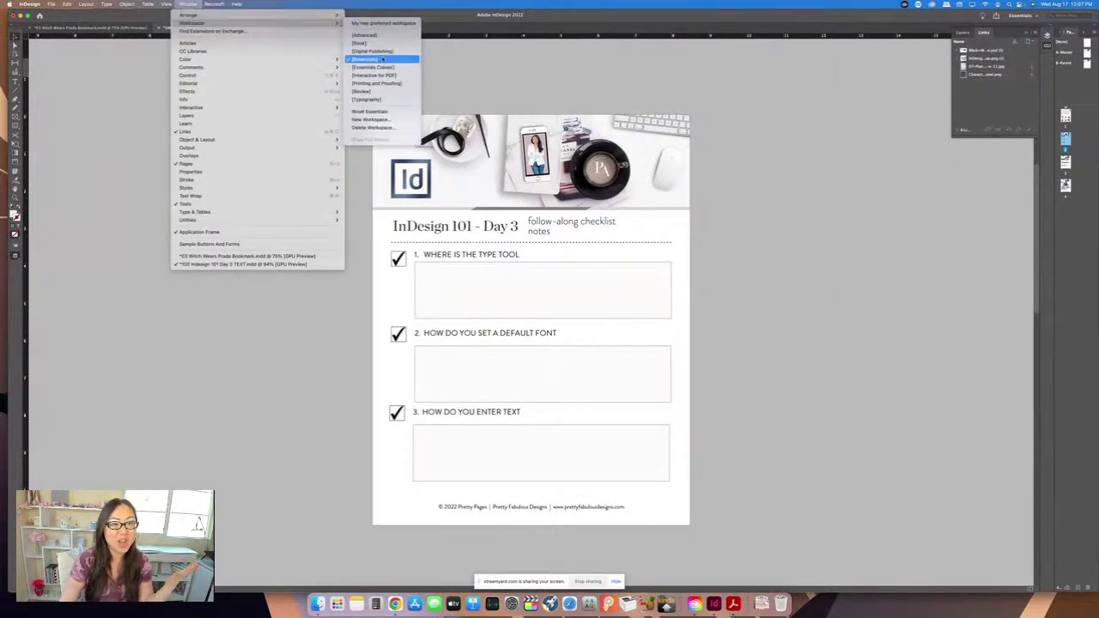
left_click(391, 104)
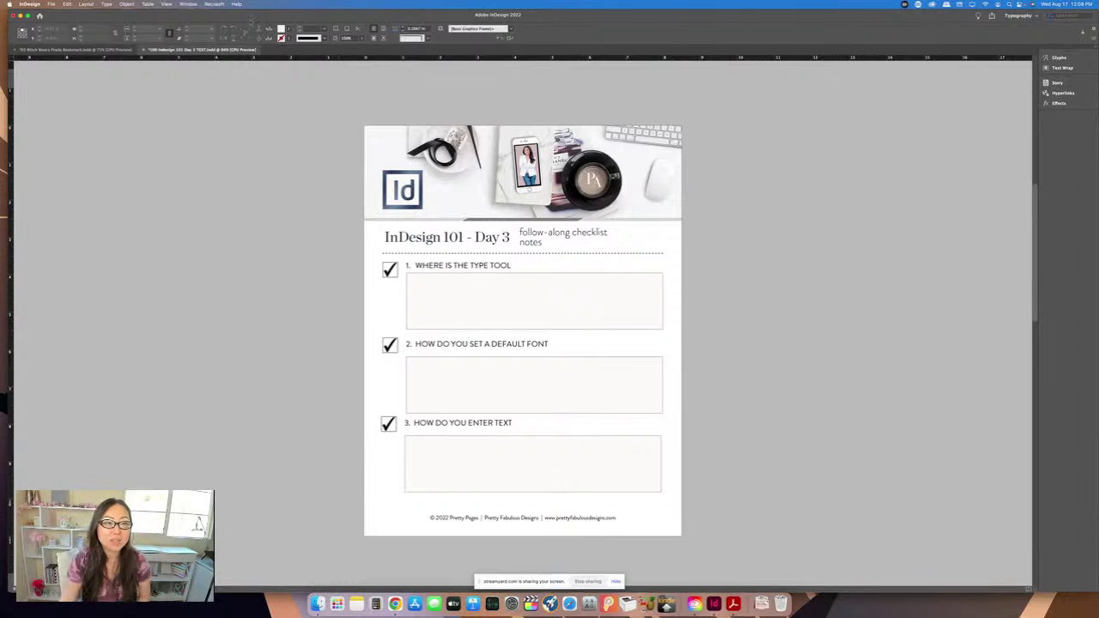
Step: Switch to the Digital Publishing workspace and activate the Type tool
left_click(188, 5)
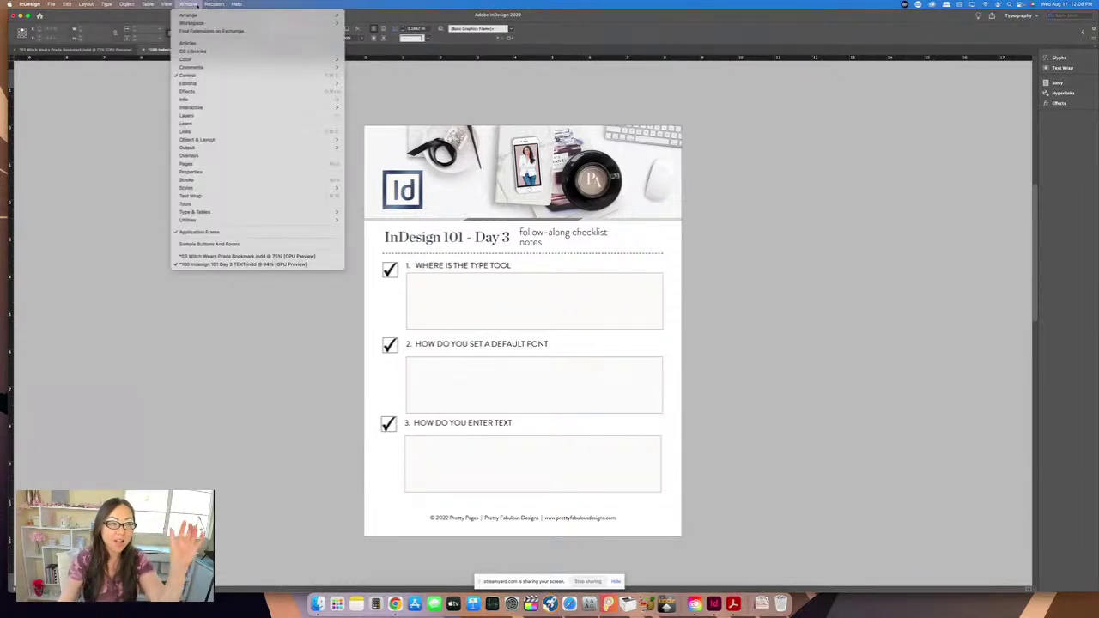
mouse_move(198, 23)
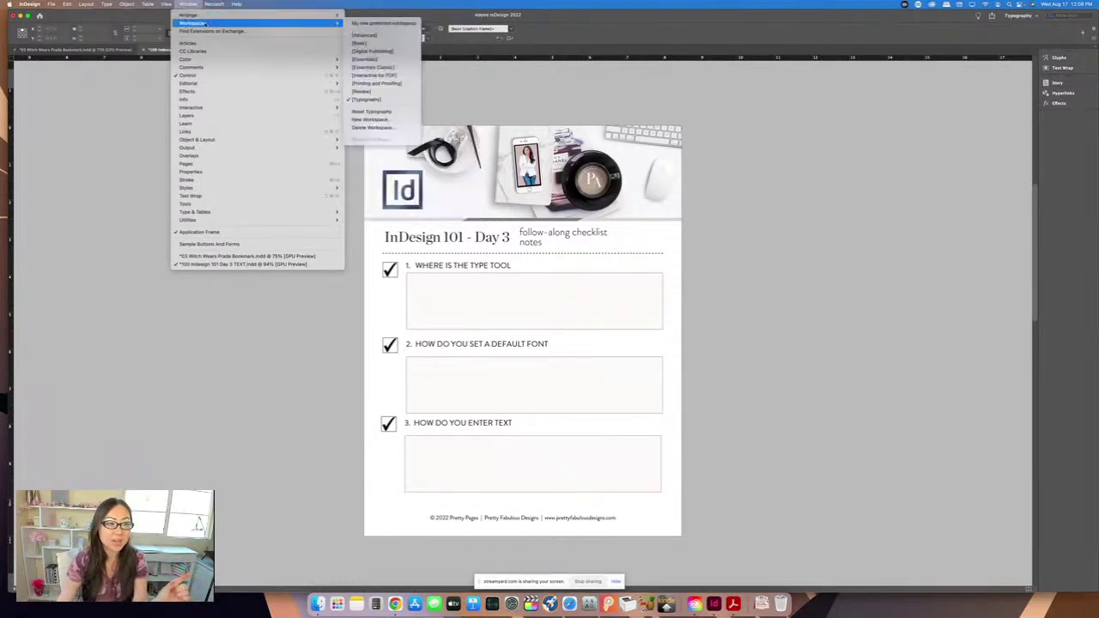
left_click(371, 51)
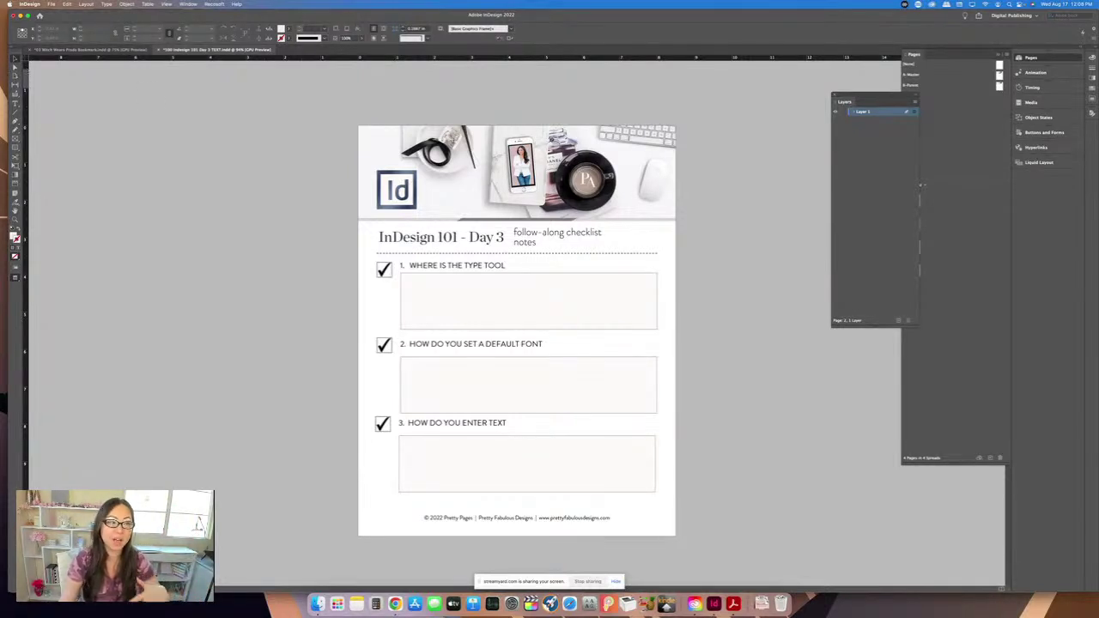
left_click(15, 104)
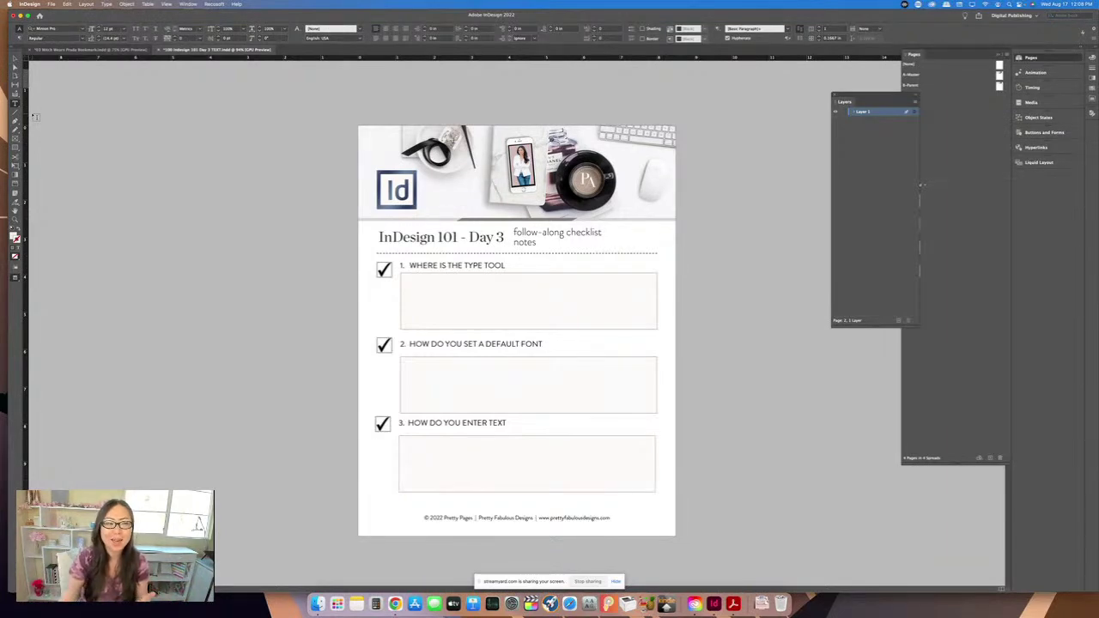
Step: Close the Indesign 101 Day 3 TEXT and Witch Wears Prada Bookmark documents without saving either one
left_click(159, 50)
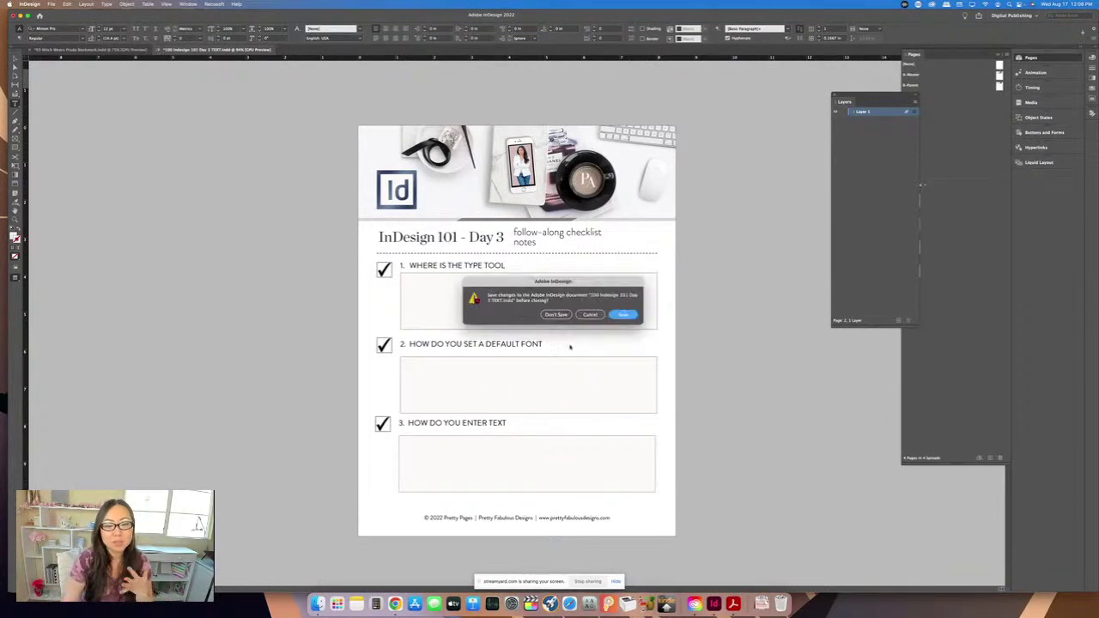
left_click(556, 315)
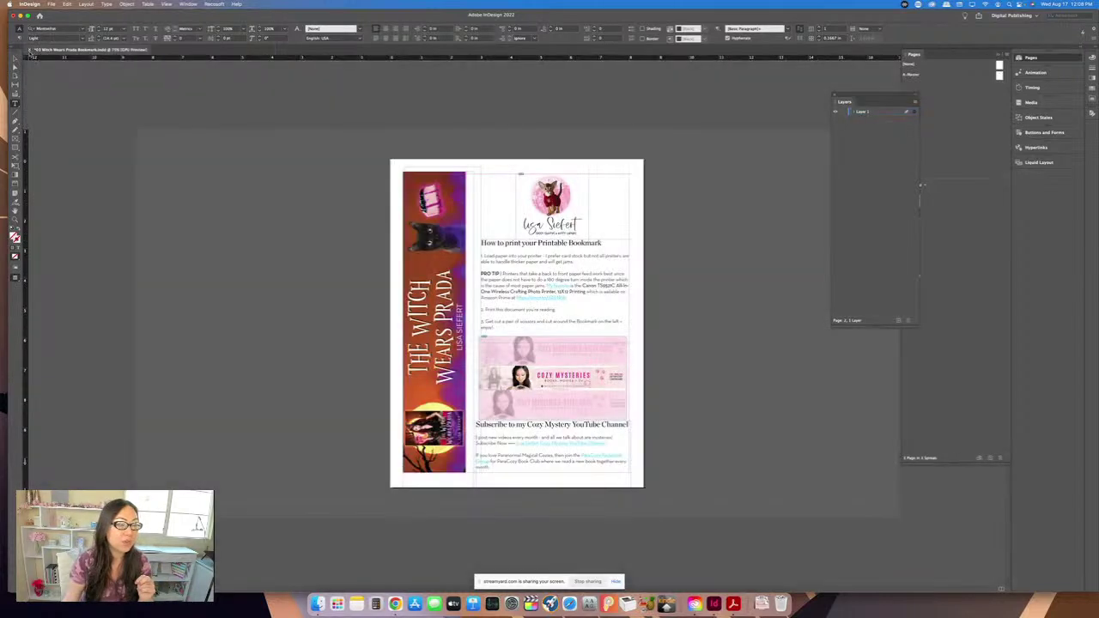
left_click(30, 50)
left_click(567, 314)
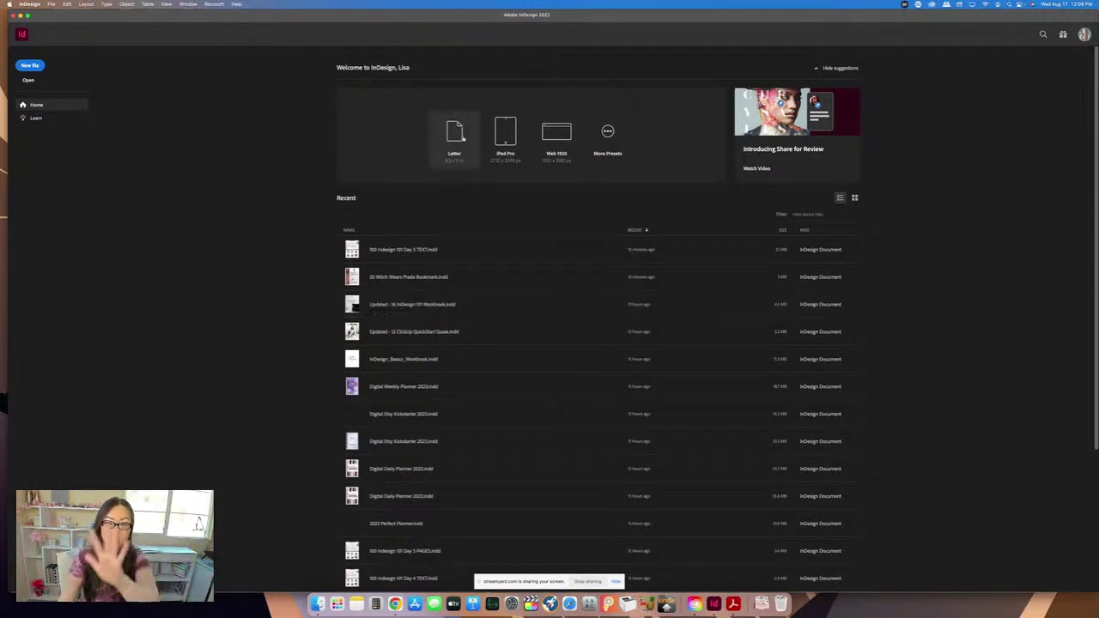
Step: Show the Digital Publishing workspace with no document open
left_click(188, 4)
mouse_move(193, 22)
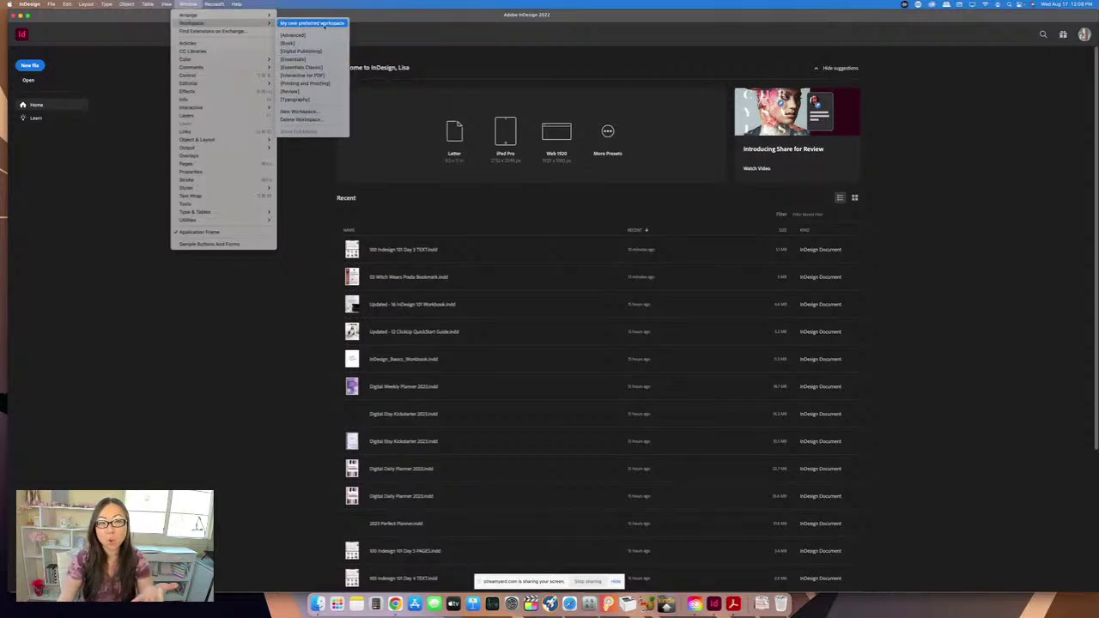
left_click(328, 51)
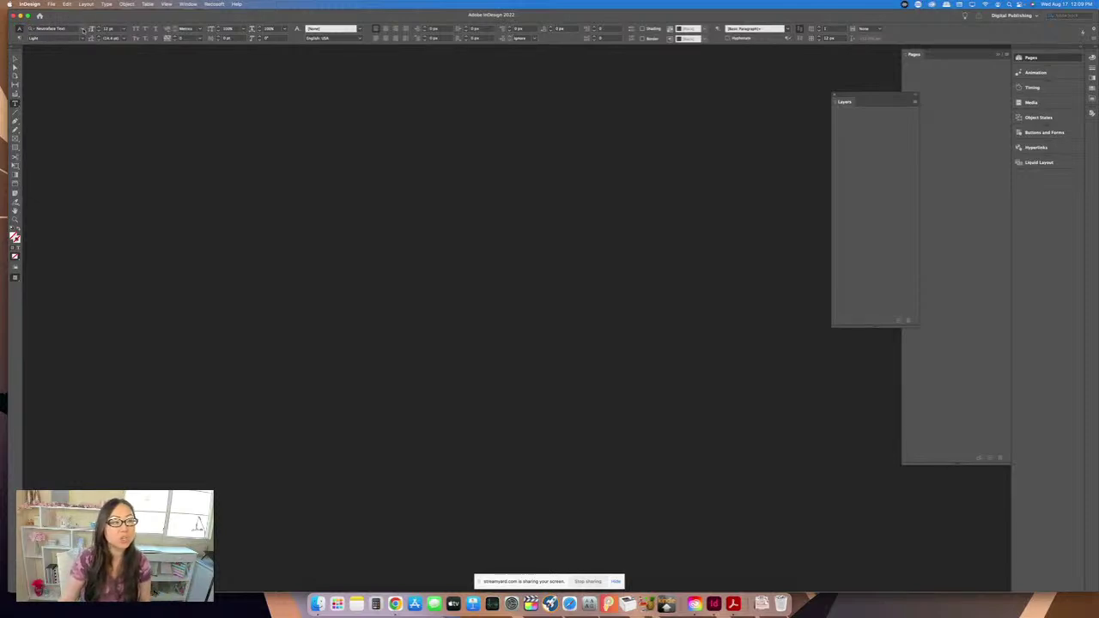
Step: Examine the available fonts, Neutraface Text styles and font sizes, plus the paragraph formatting controls, with no document open
left_click(84, 30)
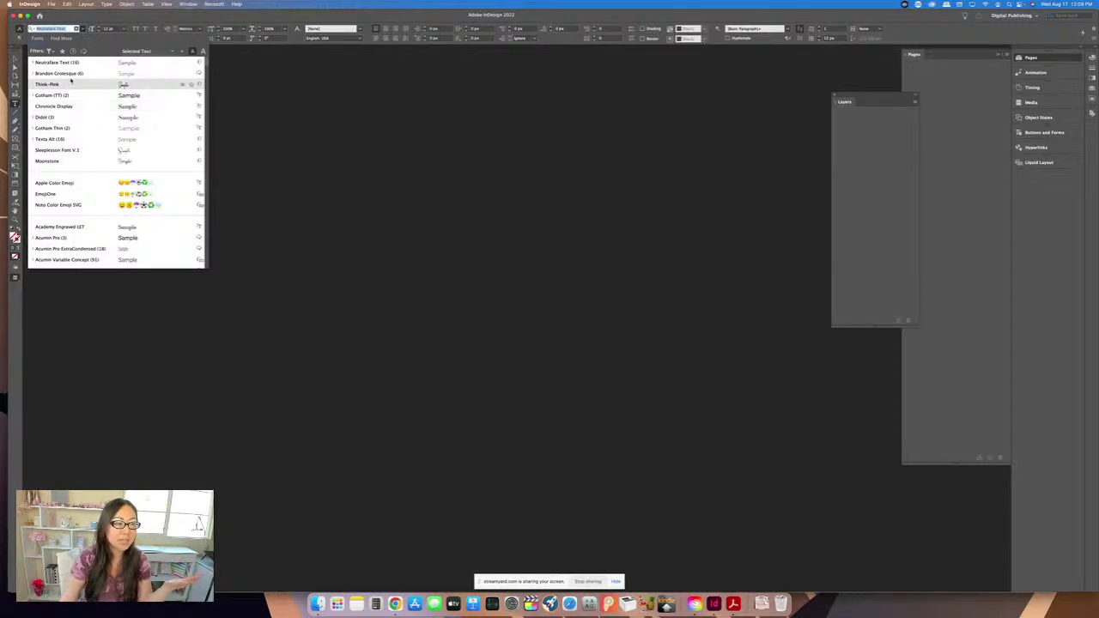
scroll(103, 215, "down", 5)
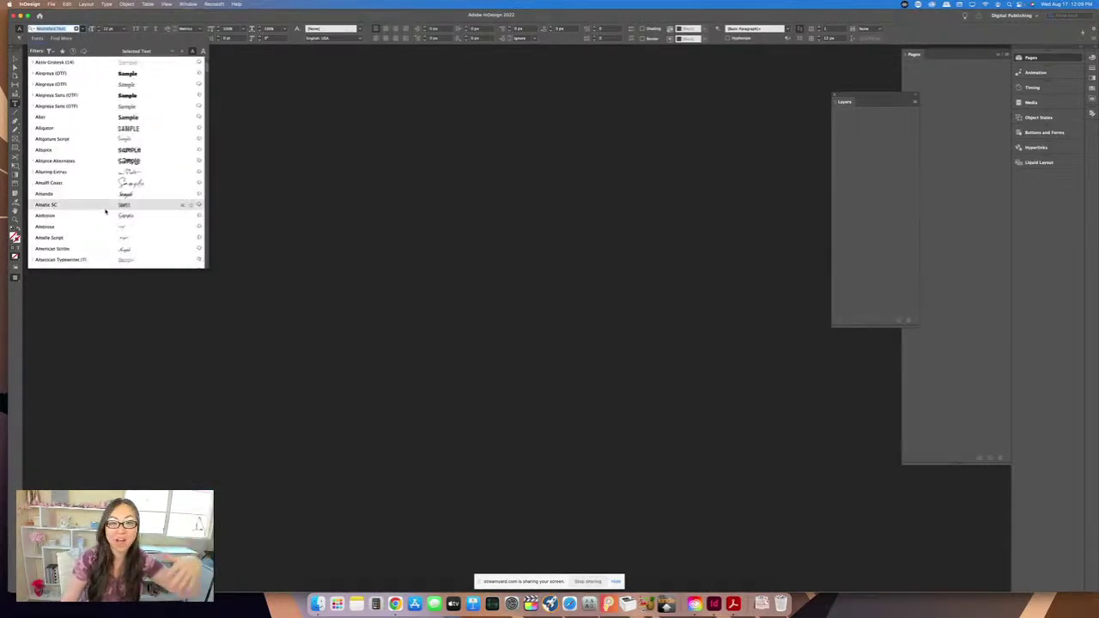
left_click(278, 224)
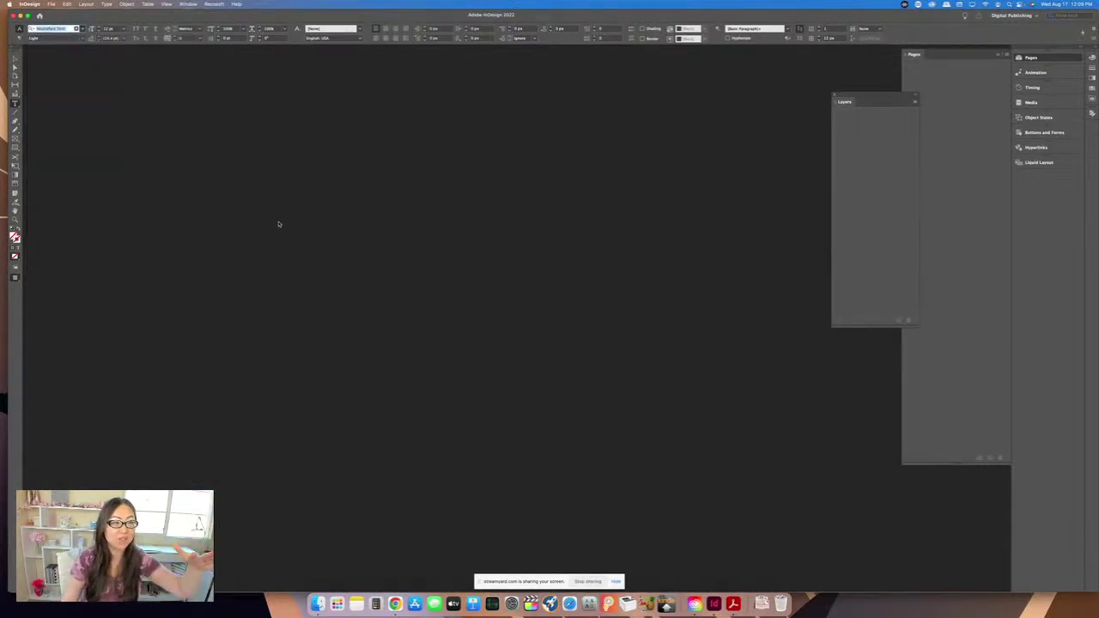
left_click(82, 37)
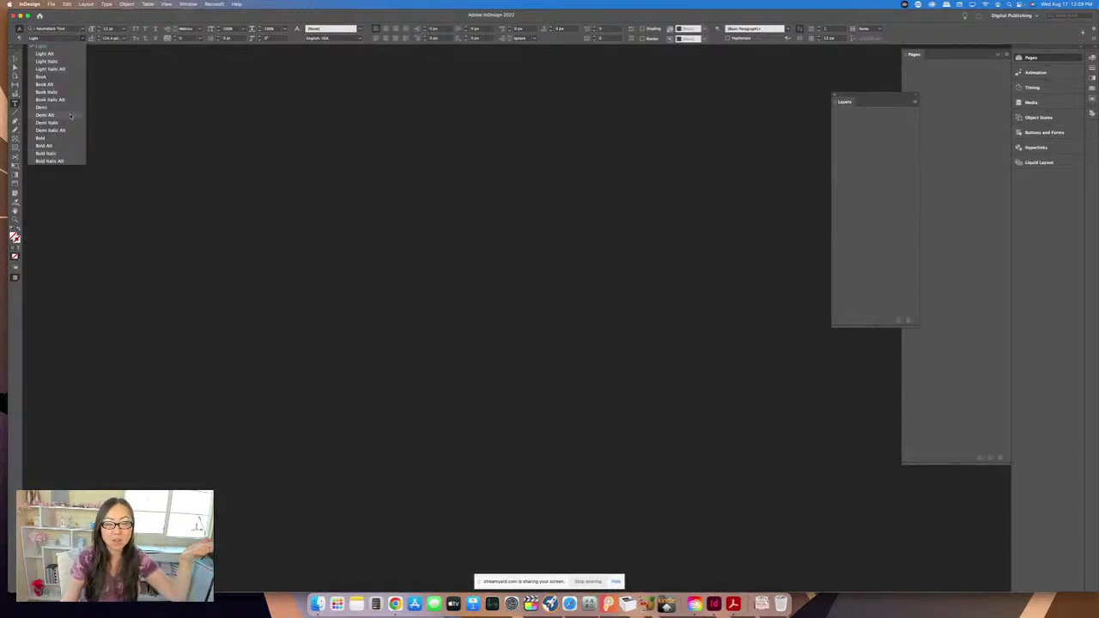
left_click(157, 106)
left_click(124, 31)
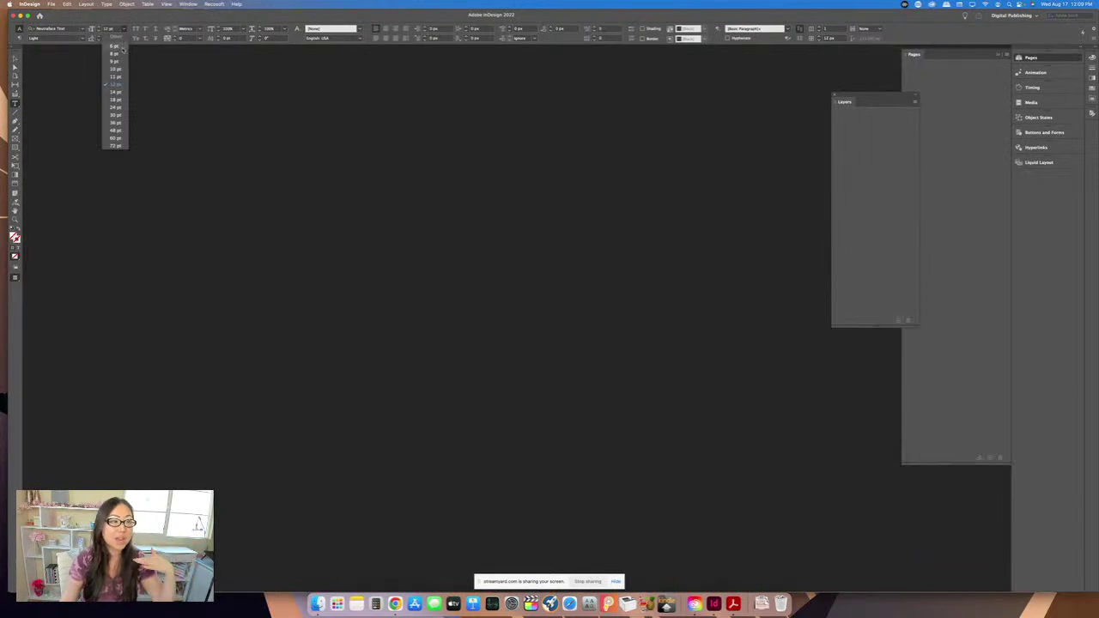
left_click(206, 82)
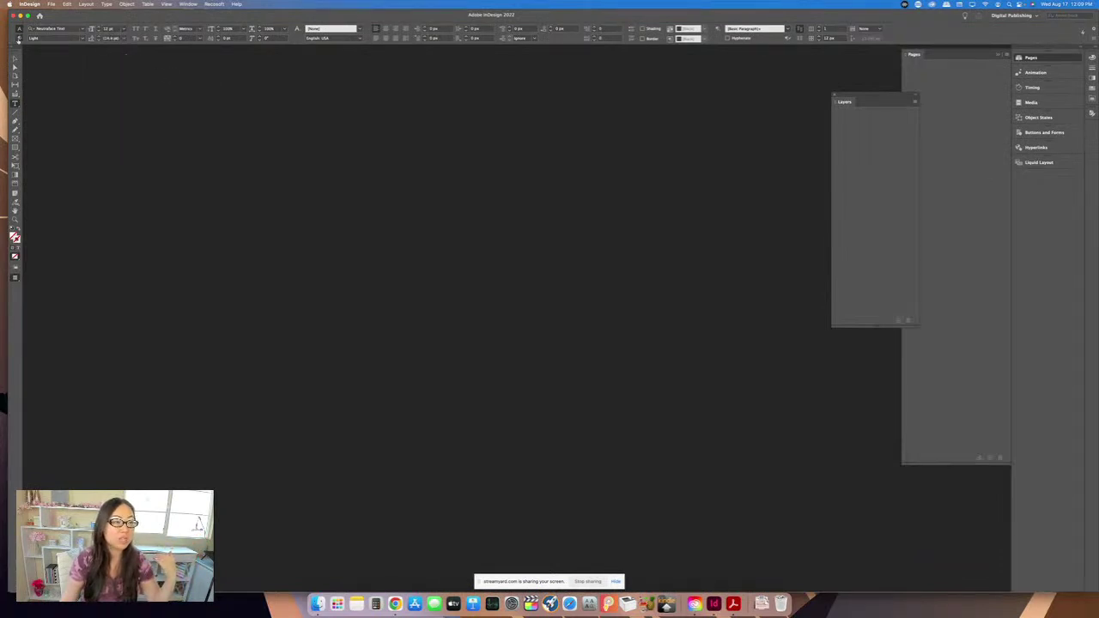
left_click(19, 37)
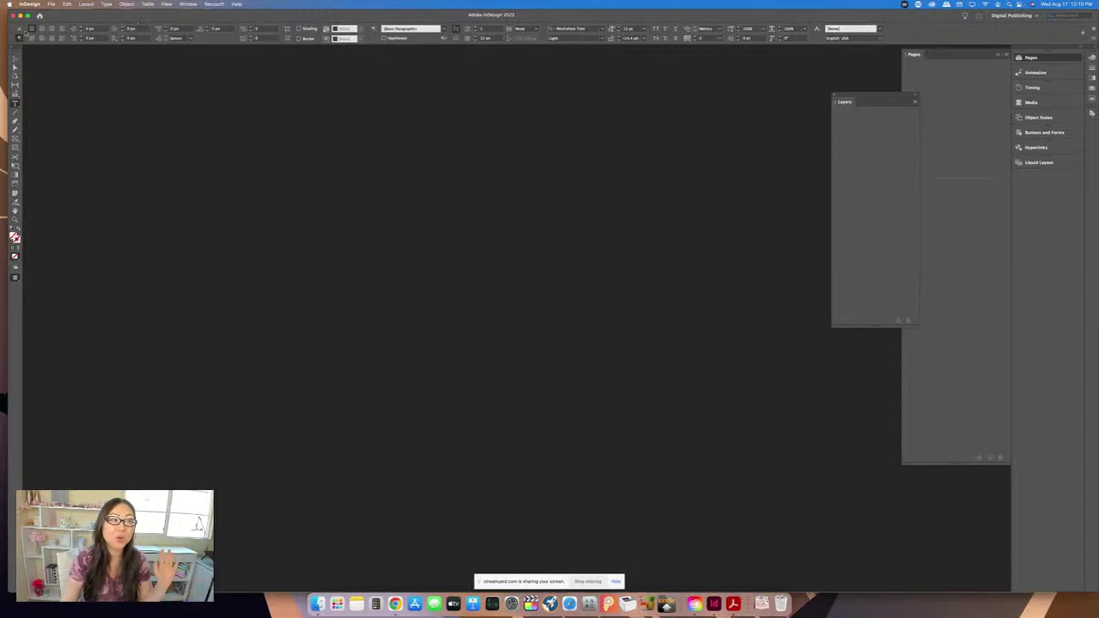
left_click(19, 28)
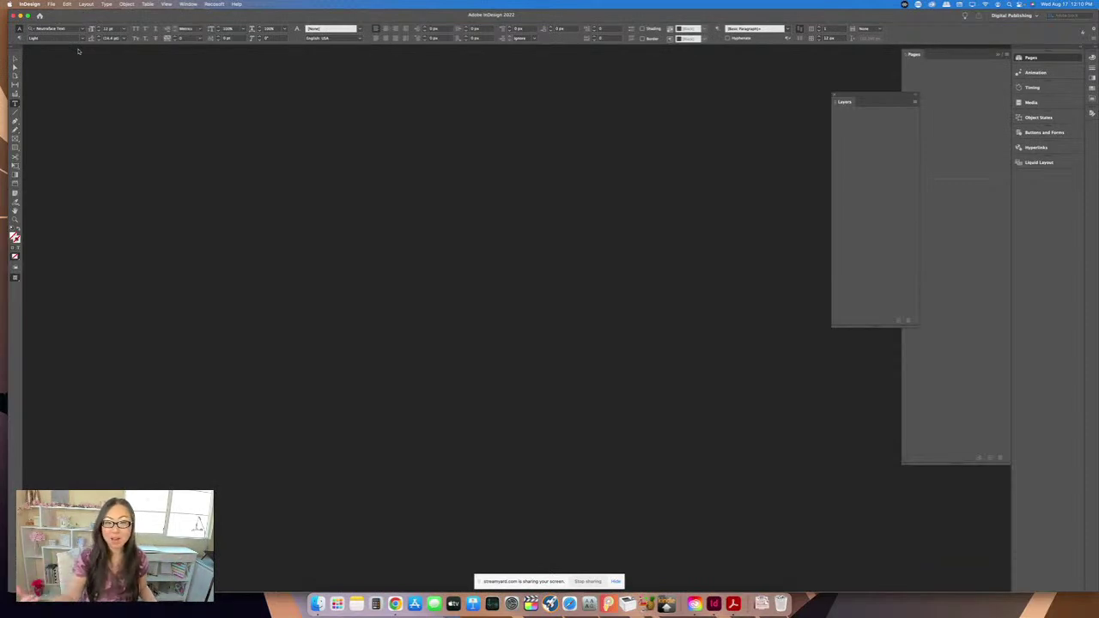
Step: Create a new portrait document of 612 × 792 px from the recent custom preset
left_click(51, 4)
mouse_move(86, 15)
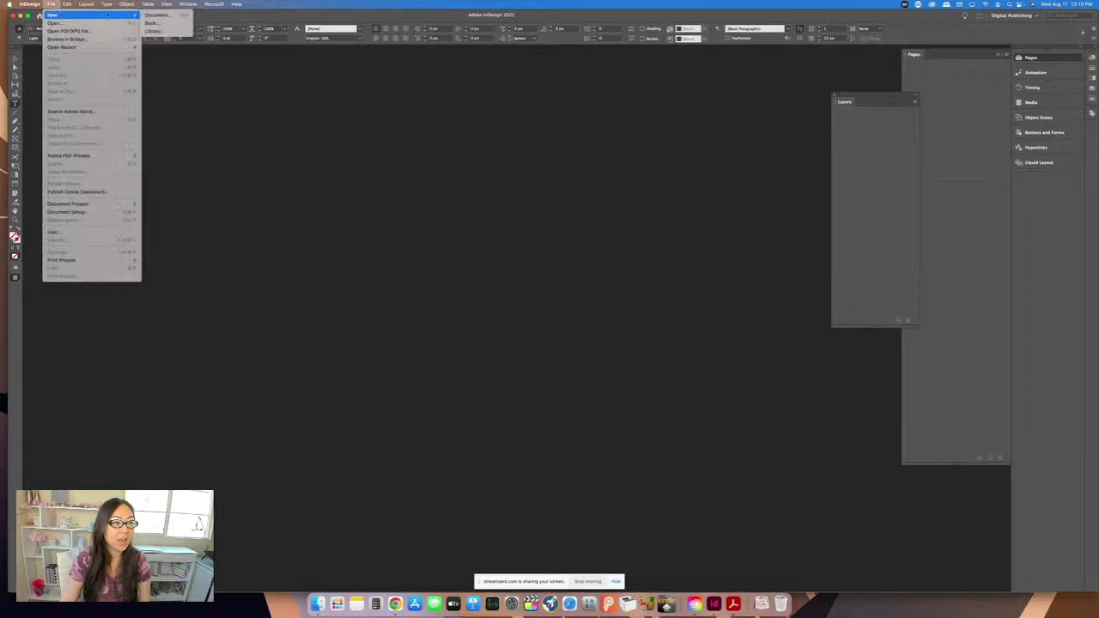
left_click(161, 15)
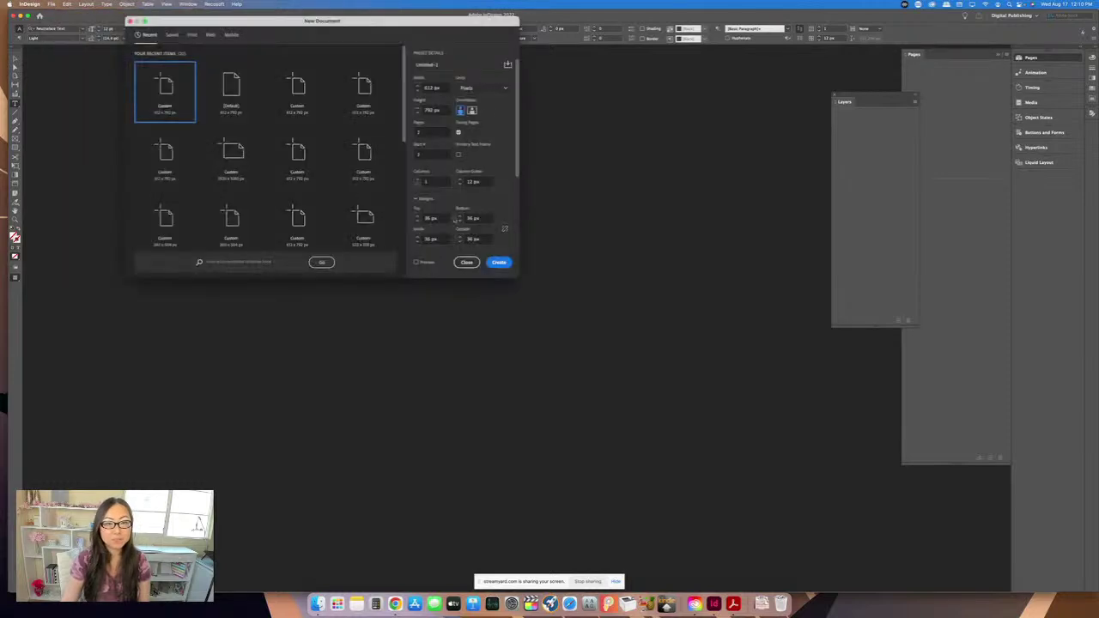
left_click(499, 262)
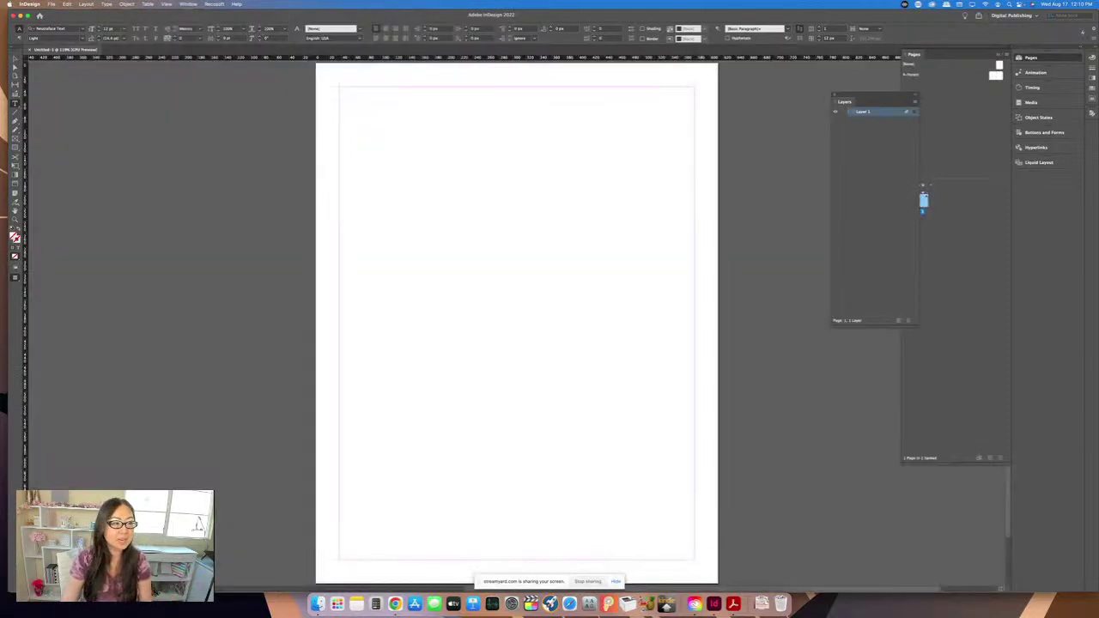
Step: Draw a wide text frame across the page's upper part with a gibberish line and "all of this ext is now in Neutraface Text Light size 12"
left_click_drag(350, 108, 706, 282)
type("asdflkjsdflkjsdf")
key("Return")
type("asdflkjsdflkjlisuf all of this ext")
type(" is now in Ne")
type("utra")
type("face Te")
type("xt Light size")
type(" 12")
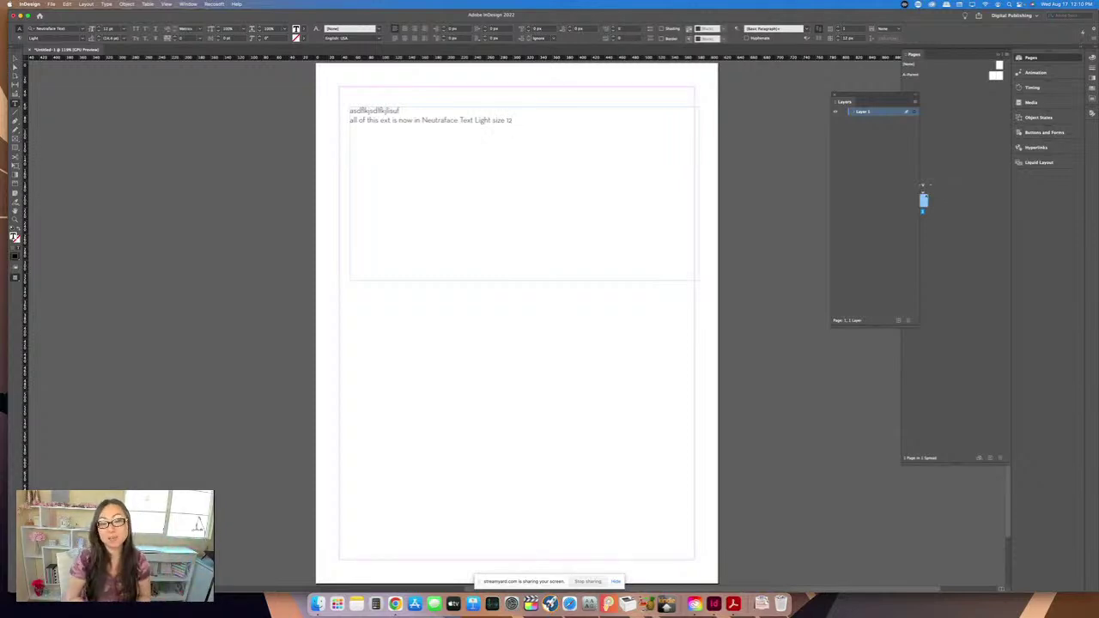
Step: Start a new line below the typed text and fill the rest of the frame with placeholder text
key("Return")
left_click(107, 4)
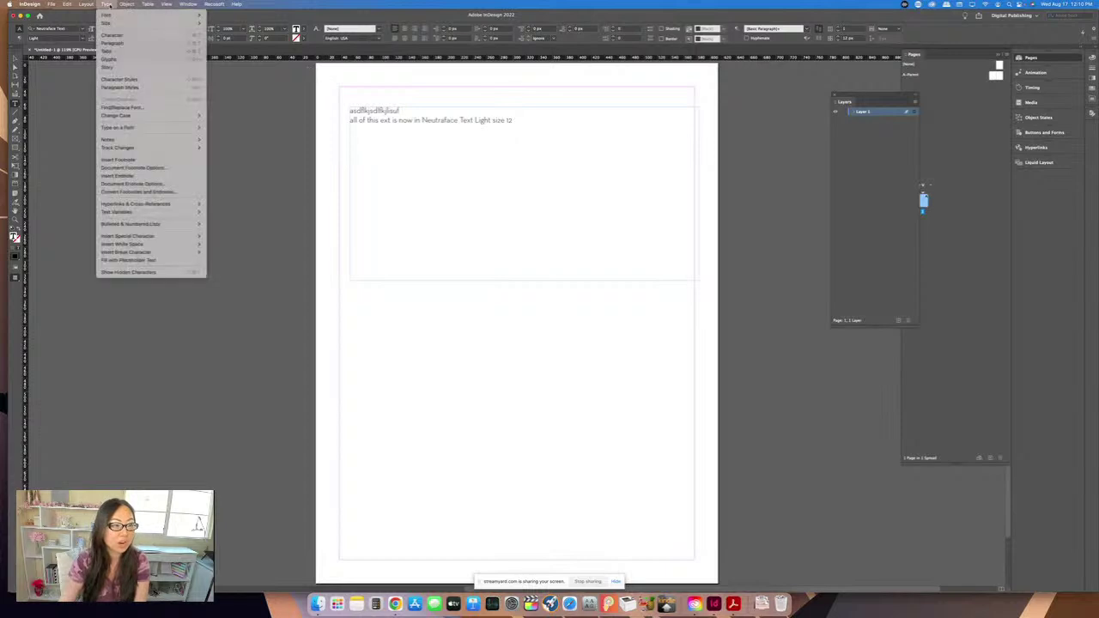
left_click(129, 259)
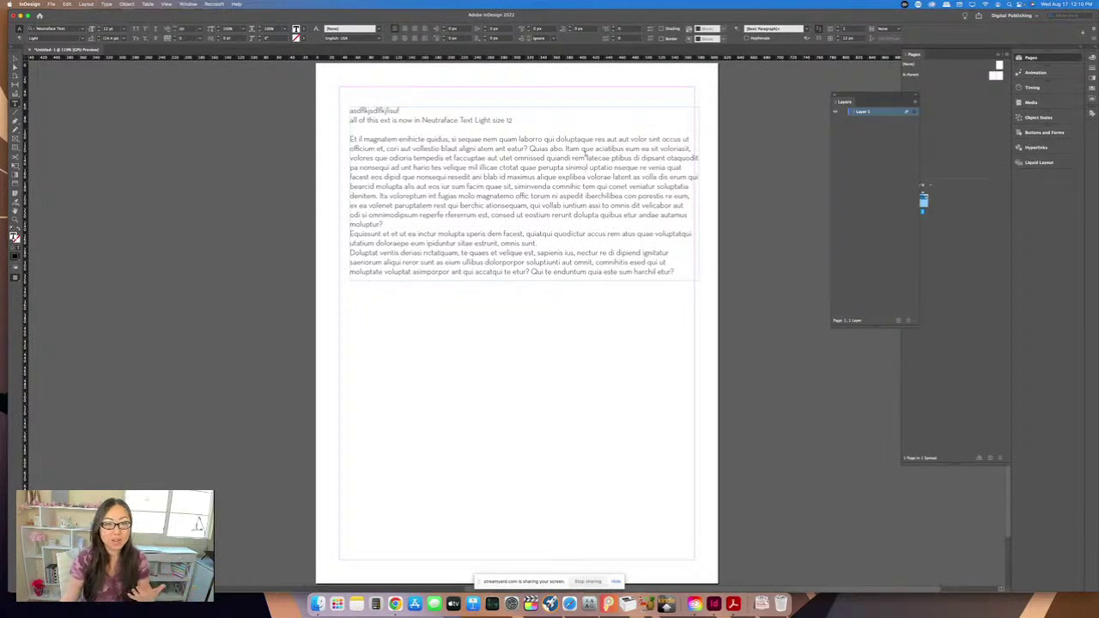
Step: Draw a second, smaller text frame below the first one and fill it with placeholder text
key("Escape")
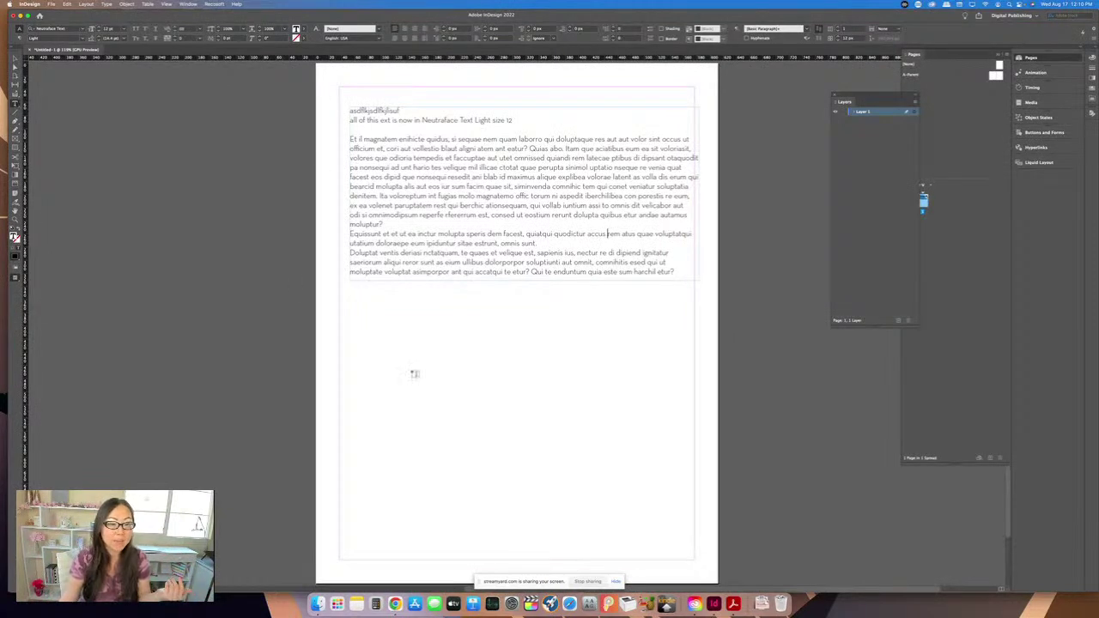
left_click_drag(361, 324, 616, 403)
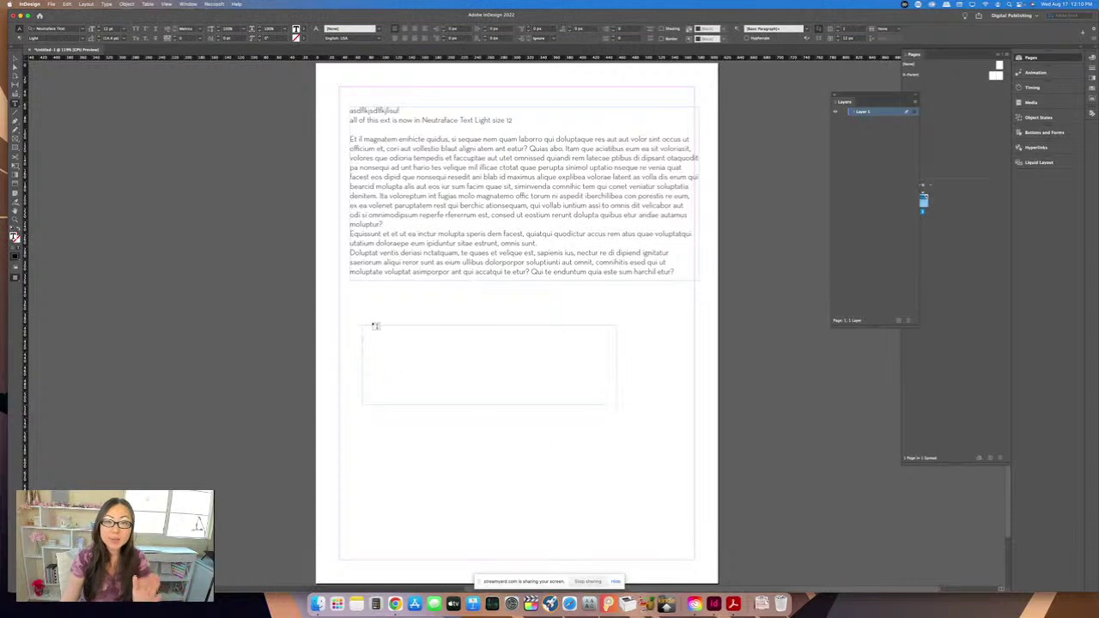
left_click(106, 4)
mouse_move(138, 252)
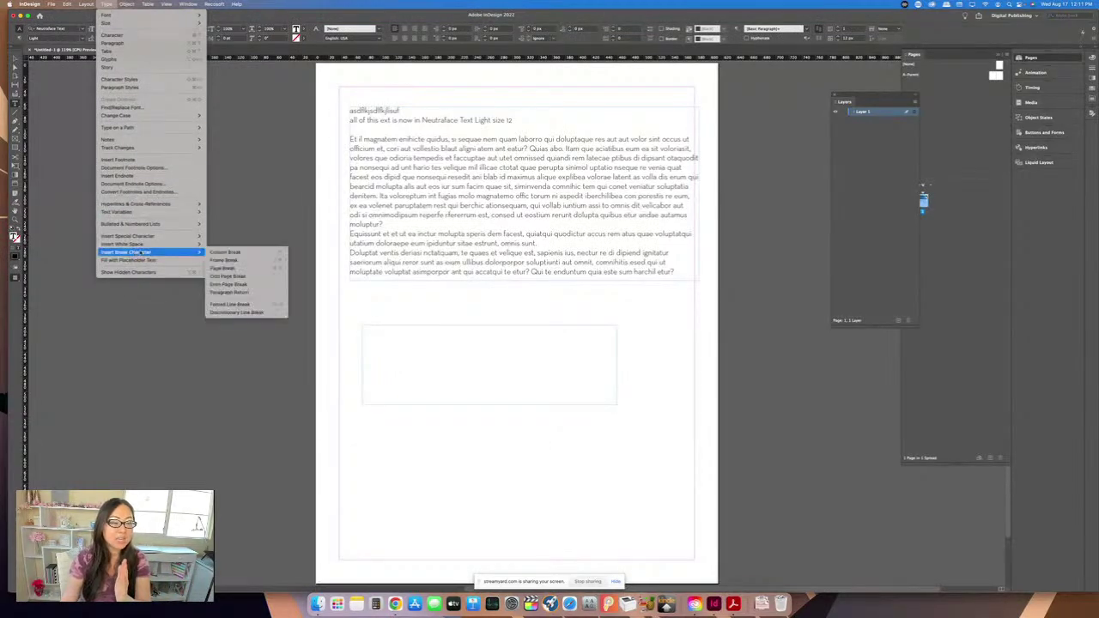
left_click(142, 260)
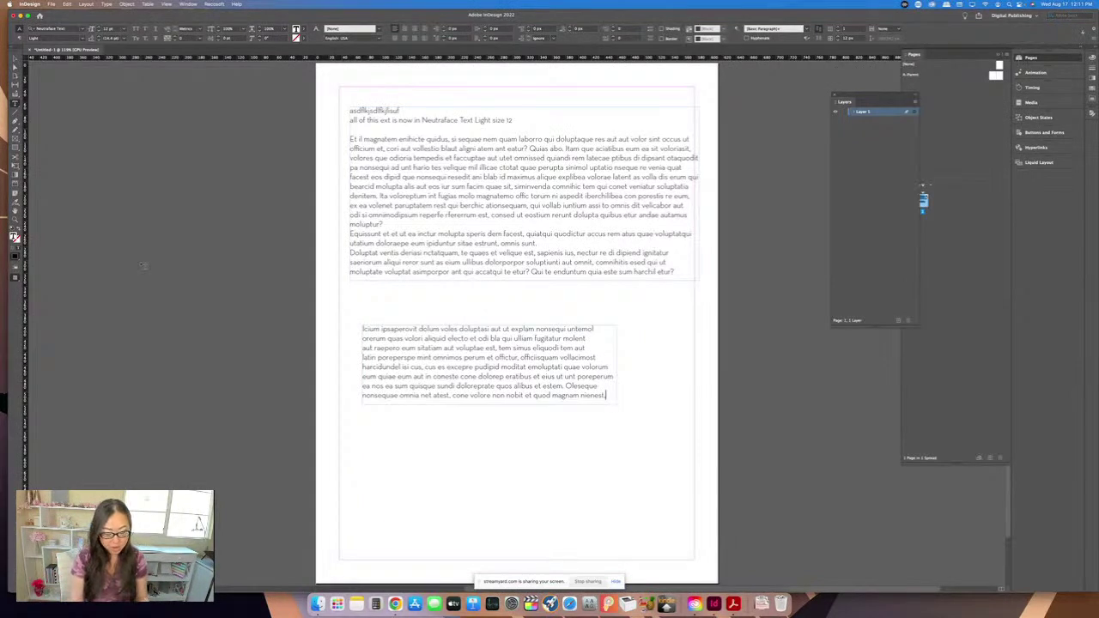
Step: Close the untitled document without saving and reopen the Indesign 101 Day 3 TEXT document, skipping the missing fonts
left_click(30, 51)
left_click(555, 319)
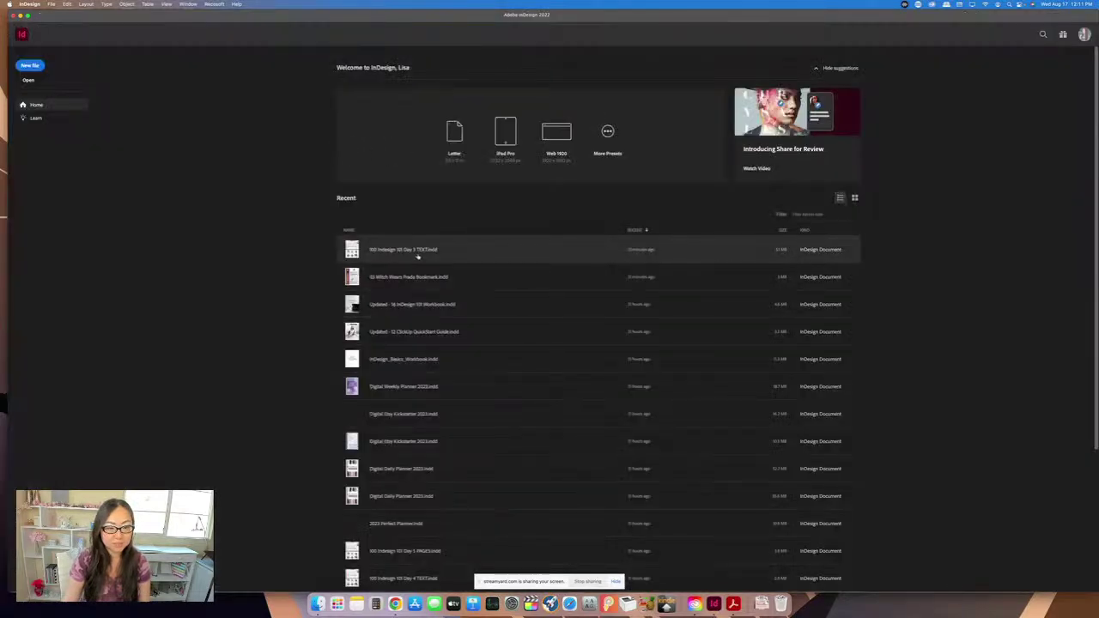
left_click(512, 248)
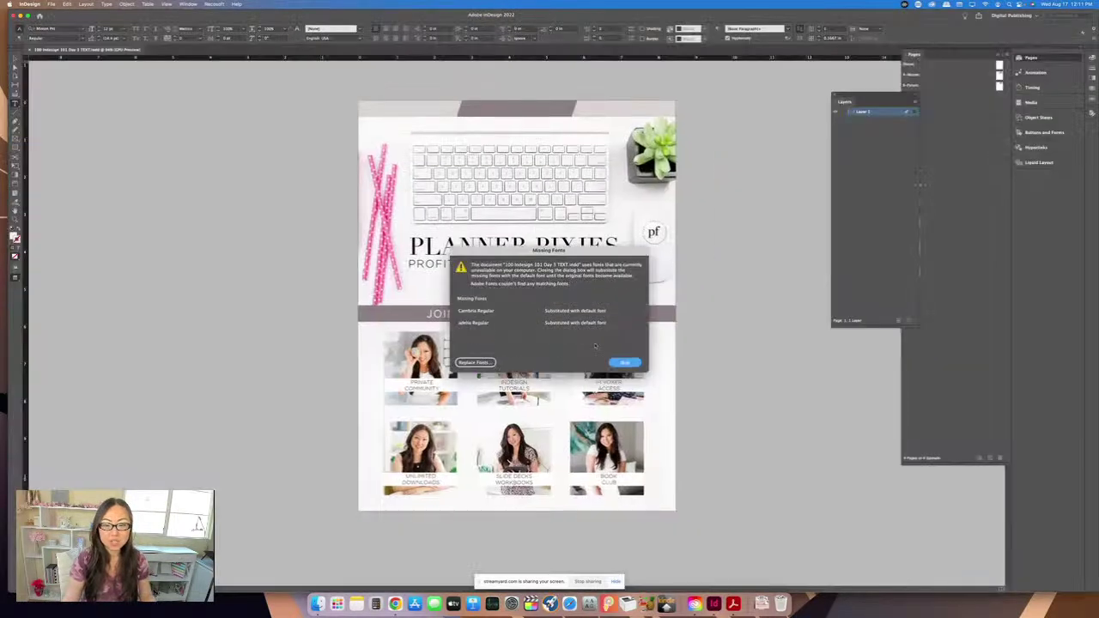
left_click(626, 362)
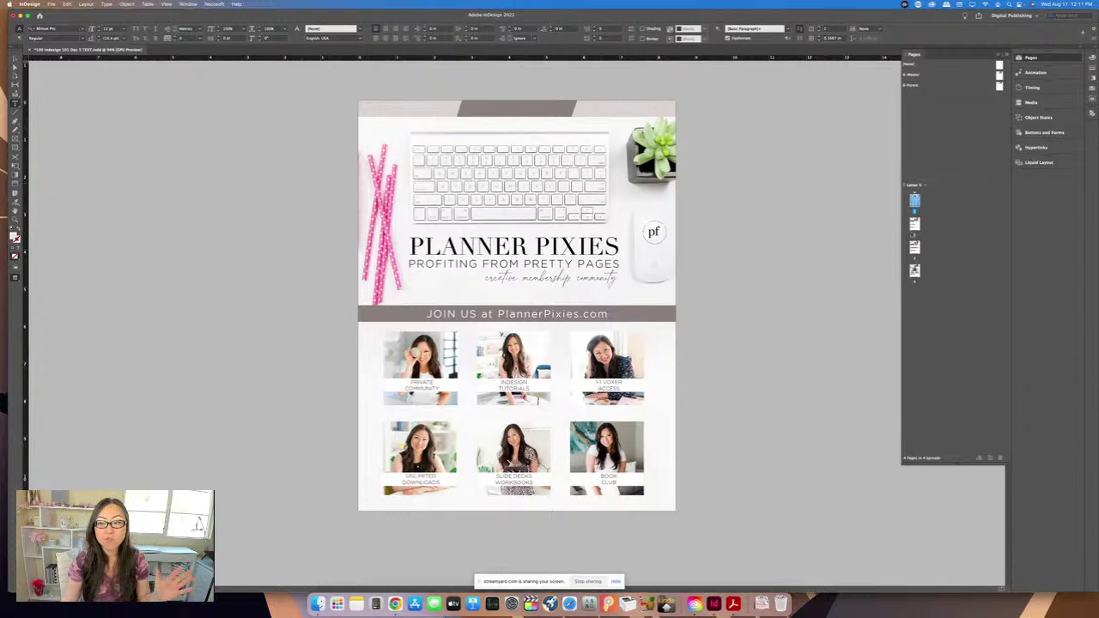
Step: Show page 3 and then page 2 of the checklist, and place the text cursor after "follow-along checklist"
double_click(914, 249)
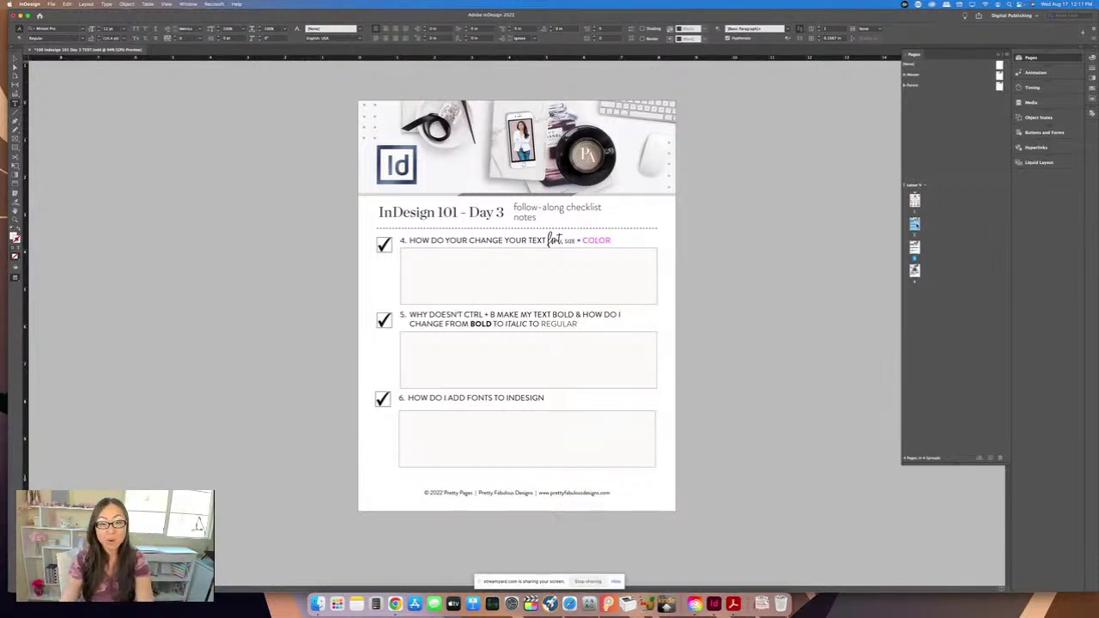
double_click(915, 224)
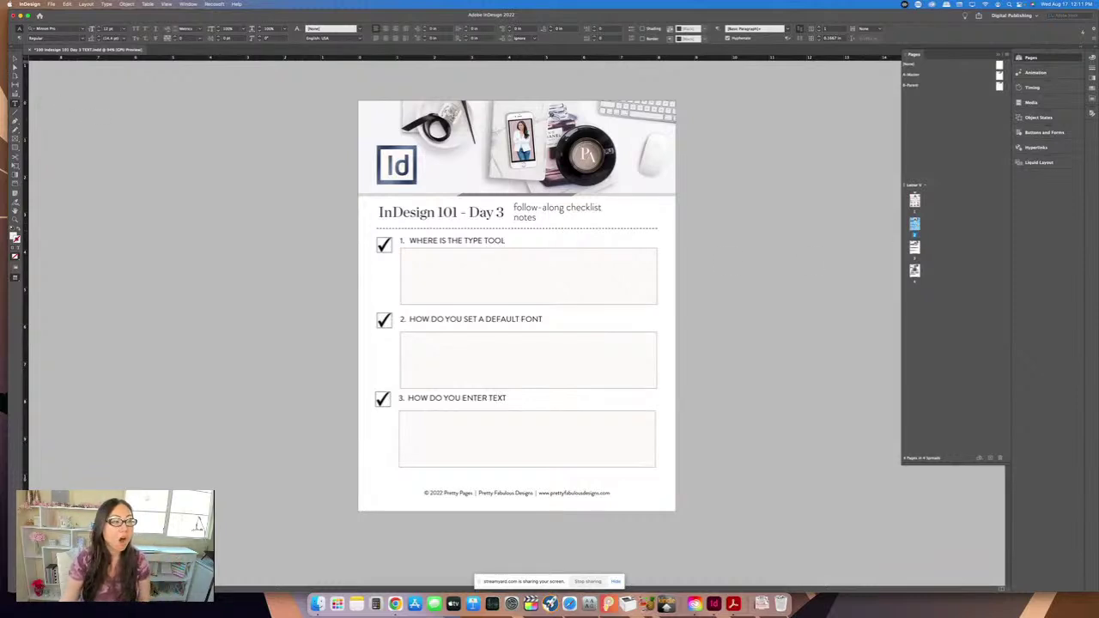
left_click(14, 104)
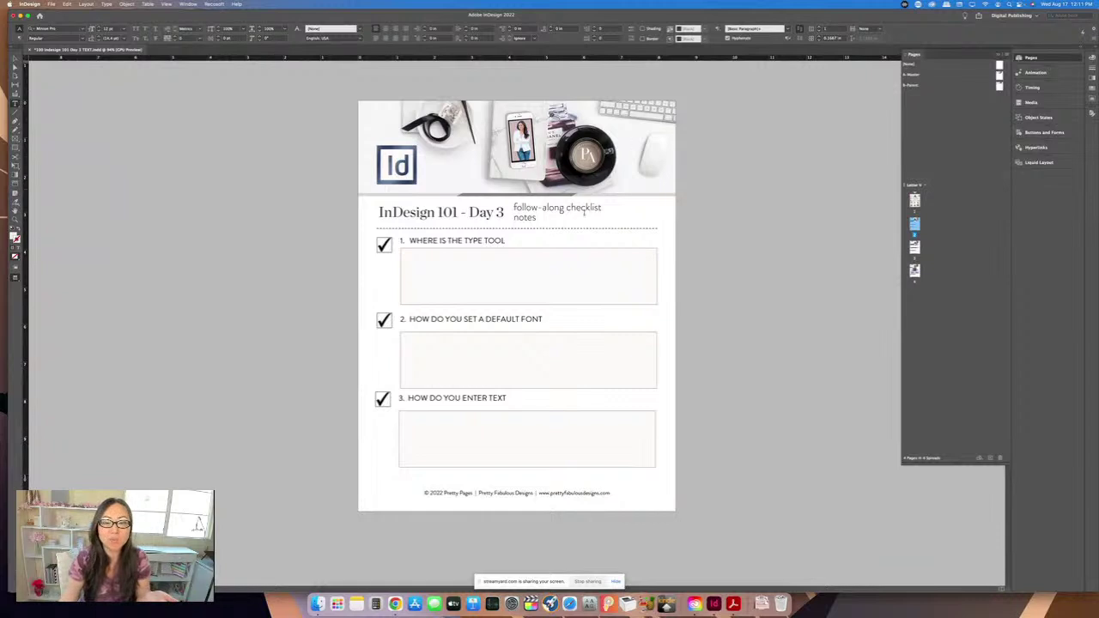
left_click(634, 208)
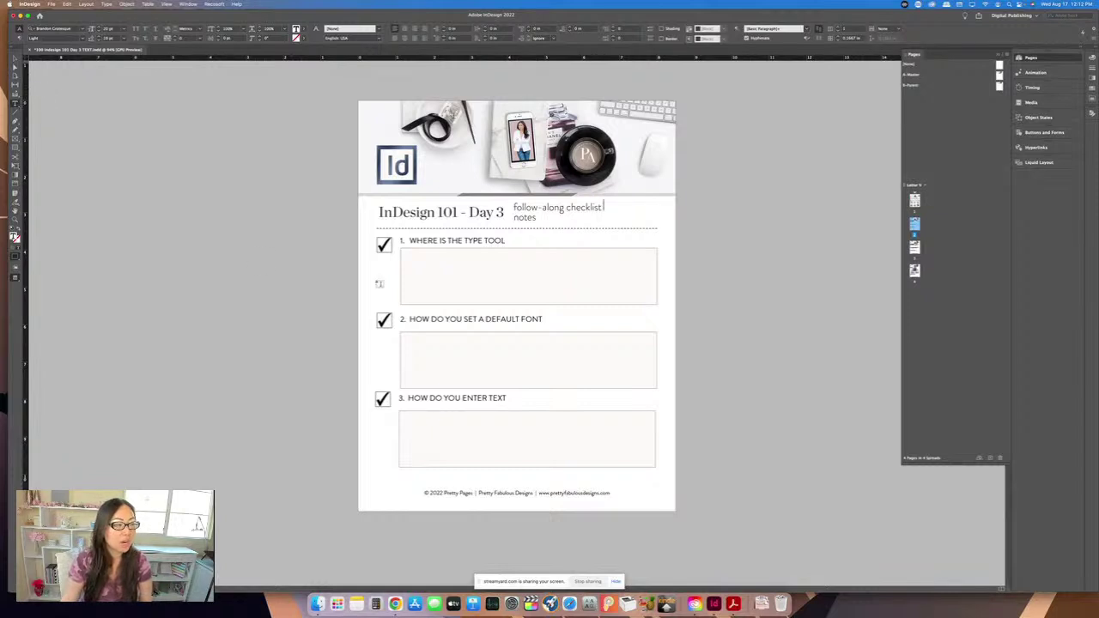
Step: Add a text frame reading "this is where I want my text" near the page 2 heading and move it into question 1's answer box
left_click(371, 209)
left_click_drag(446, 245, 447, 246)
type("this is where I want to")
type("y text")
key("Escape")
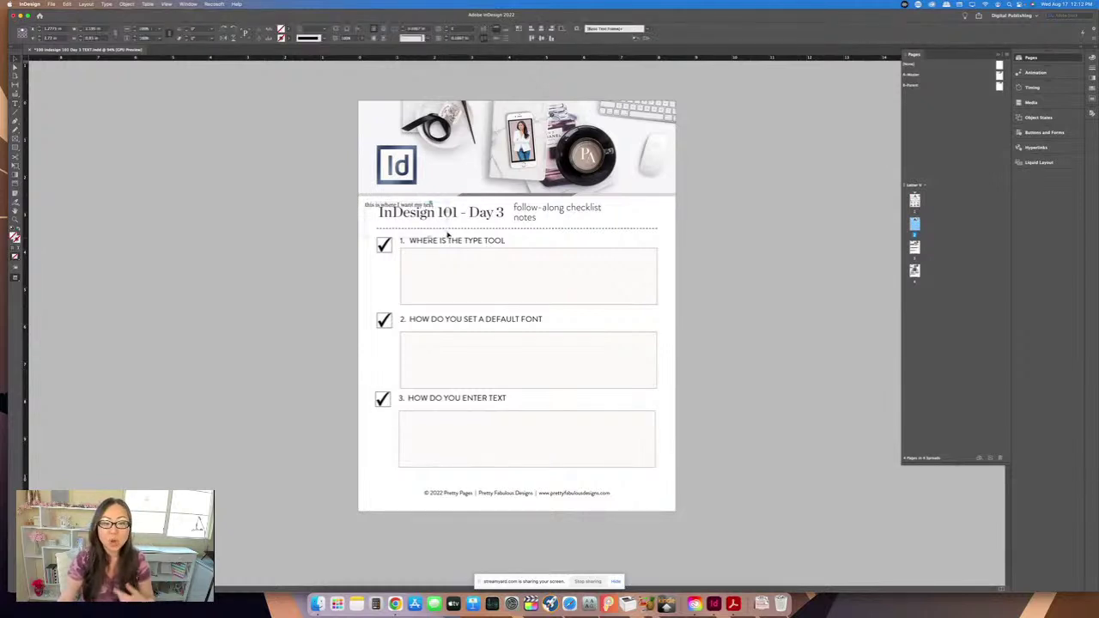
left_click_drag(446, 226, 622, 271)
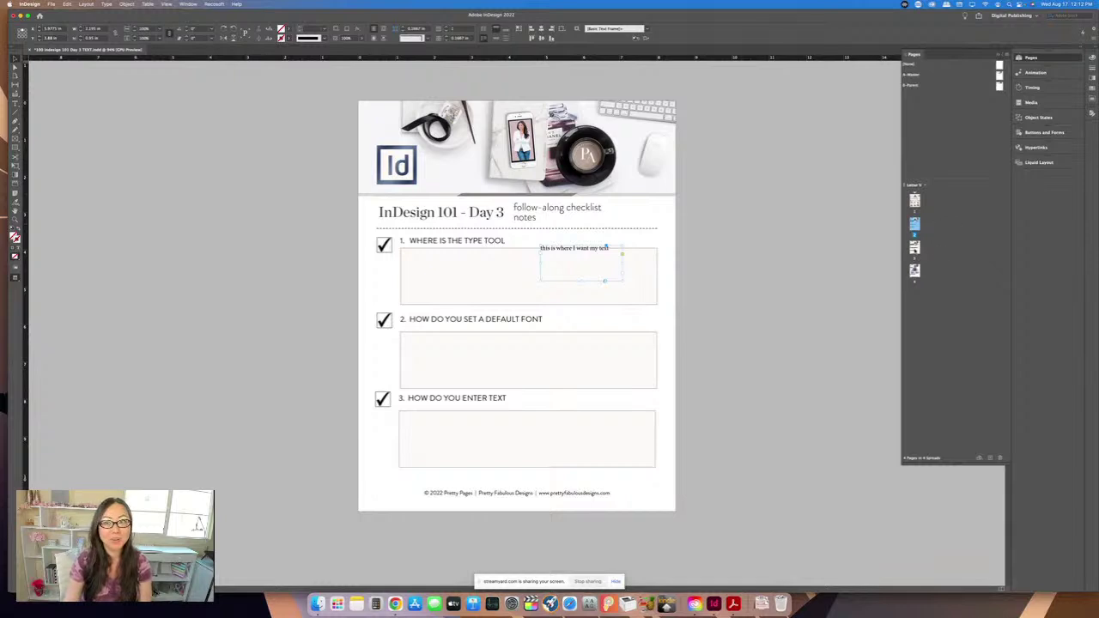
Step: On page 3, draw a text frame over question 4's answer box and enter "This is the text that I want to change"
key("shift+Page_Down")
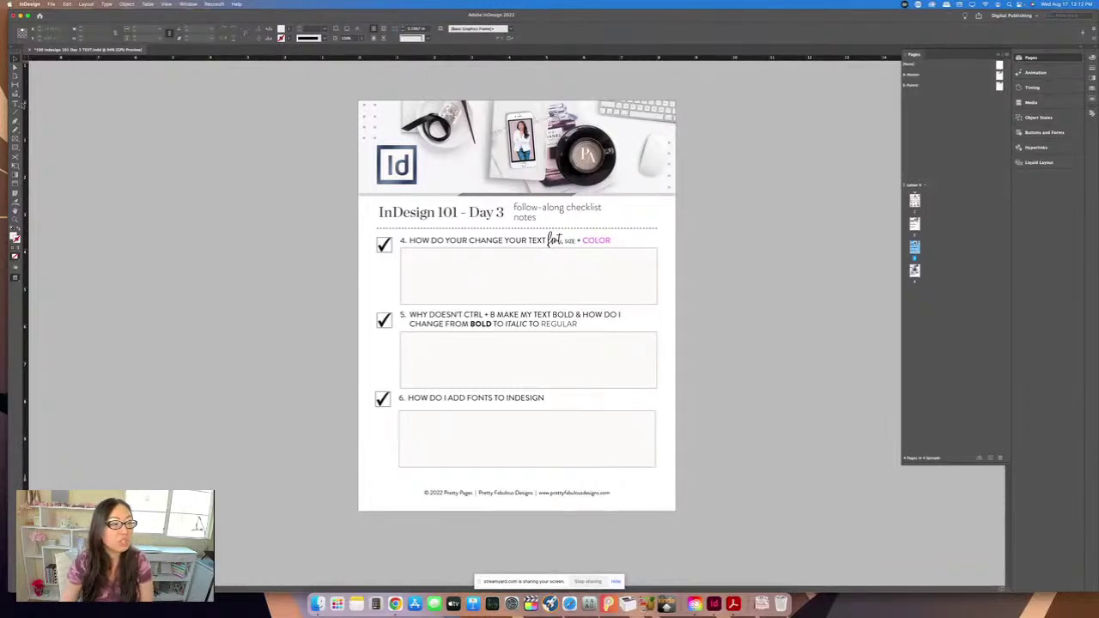
left_click(15, 103)
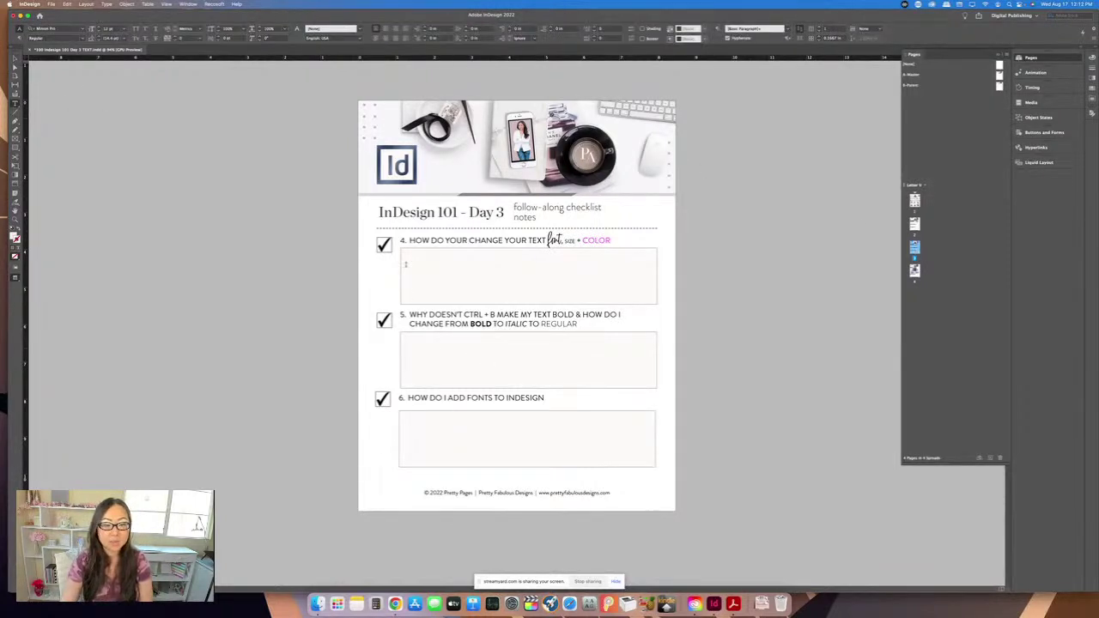
left_click_drag(383, 268, 615, 324)
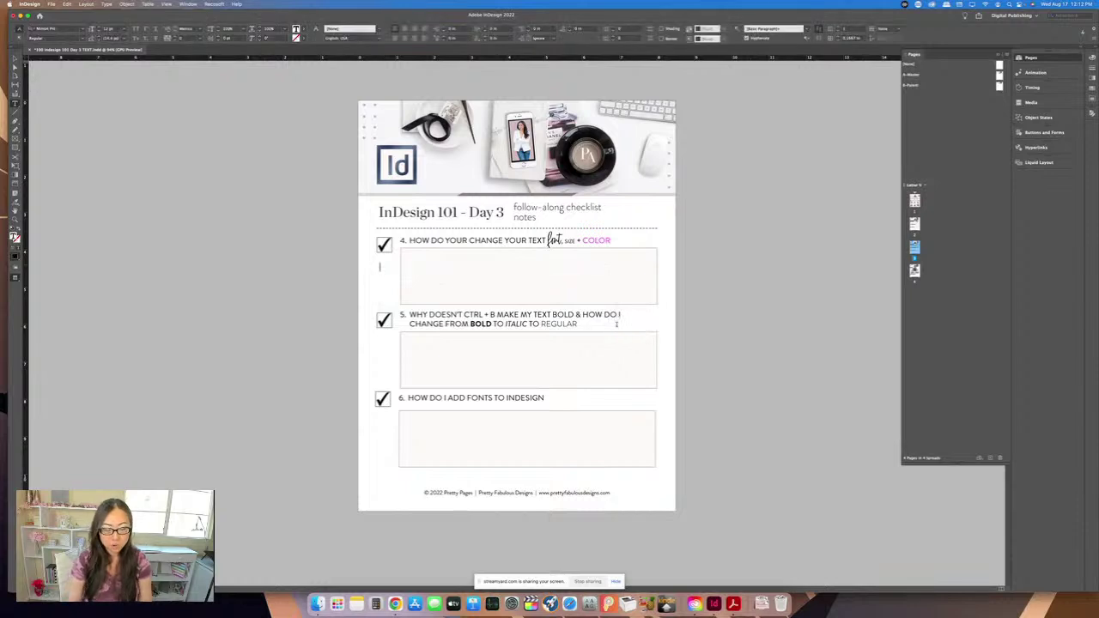
type("This is")
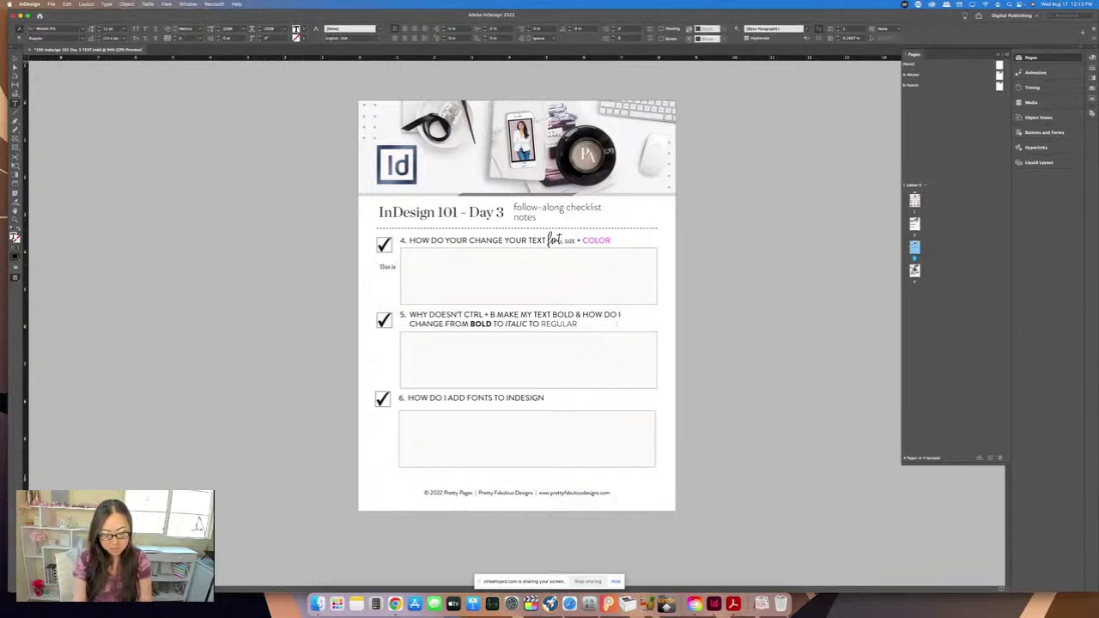
type(" the tryt that I w")
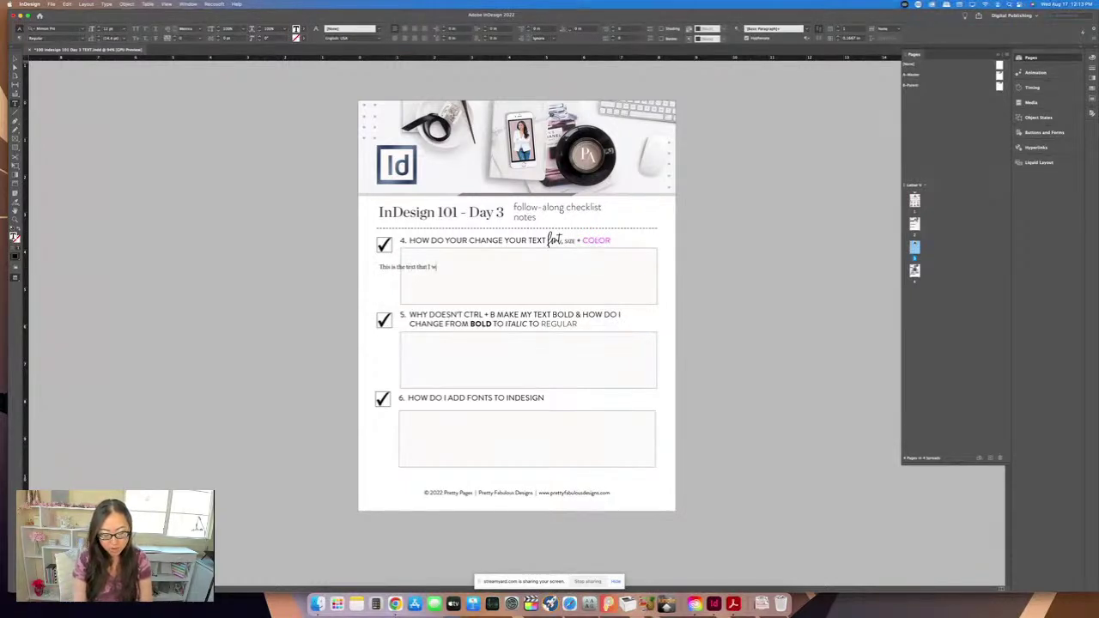
type("ant to change")
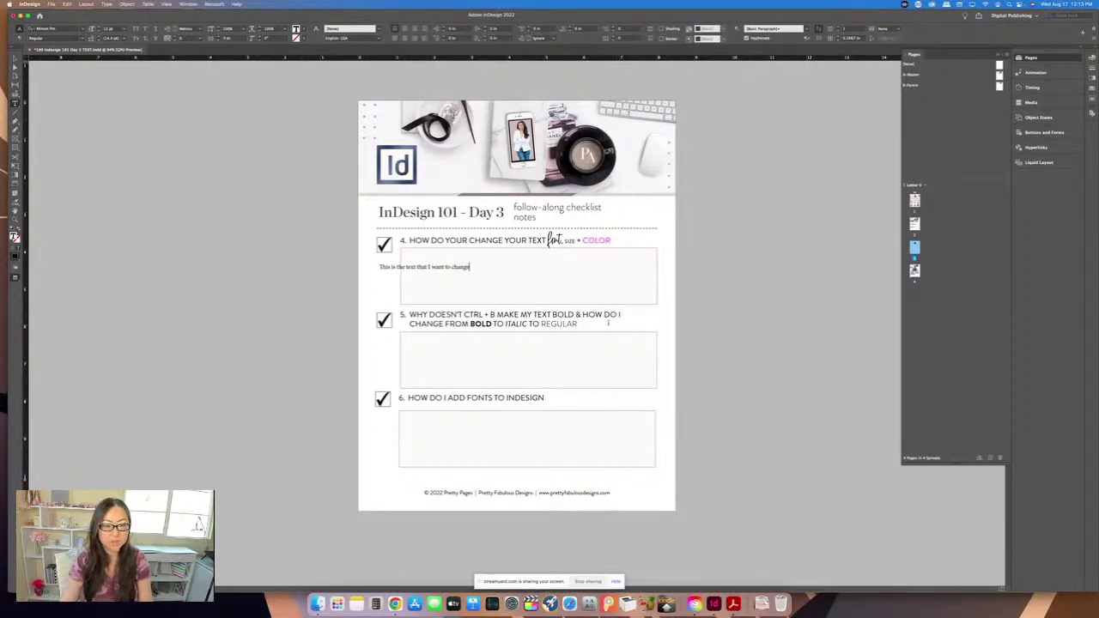
Step: Change the font of the "This is the text that I want to change" frame to Girlfriend and its size to 36 pt
key("Escape")
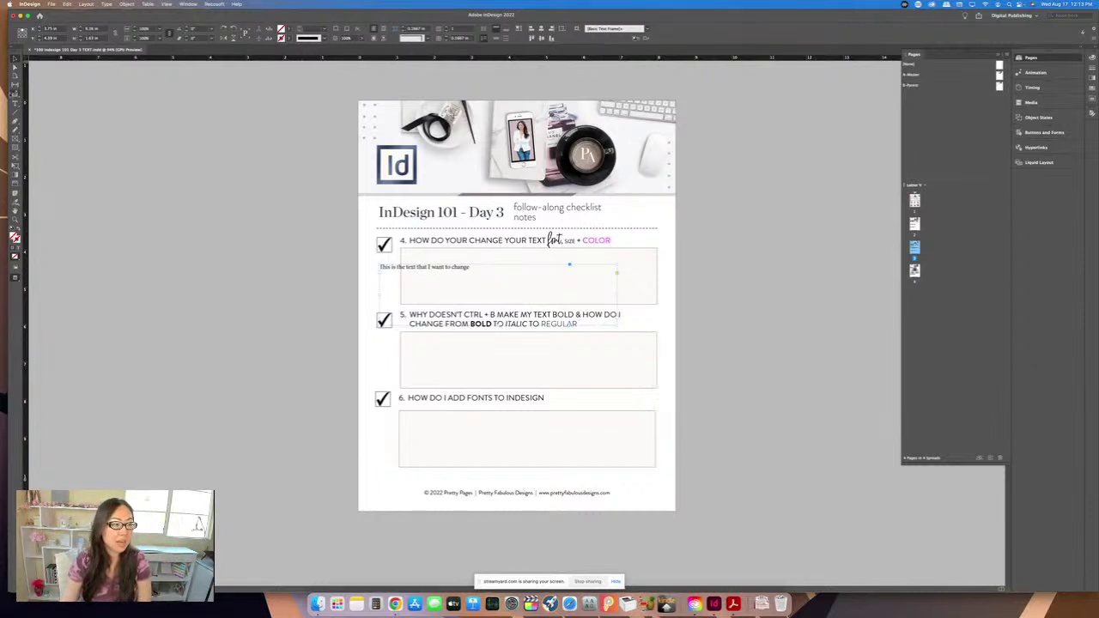
left_click(15, 103)
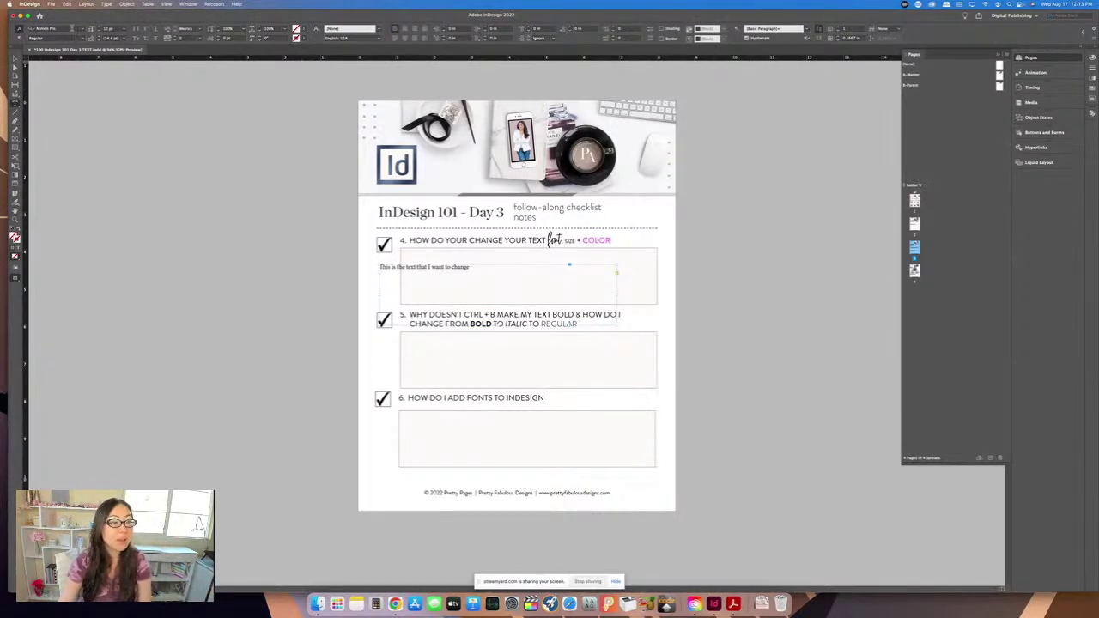
left_click(78, 29)
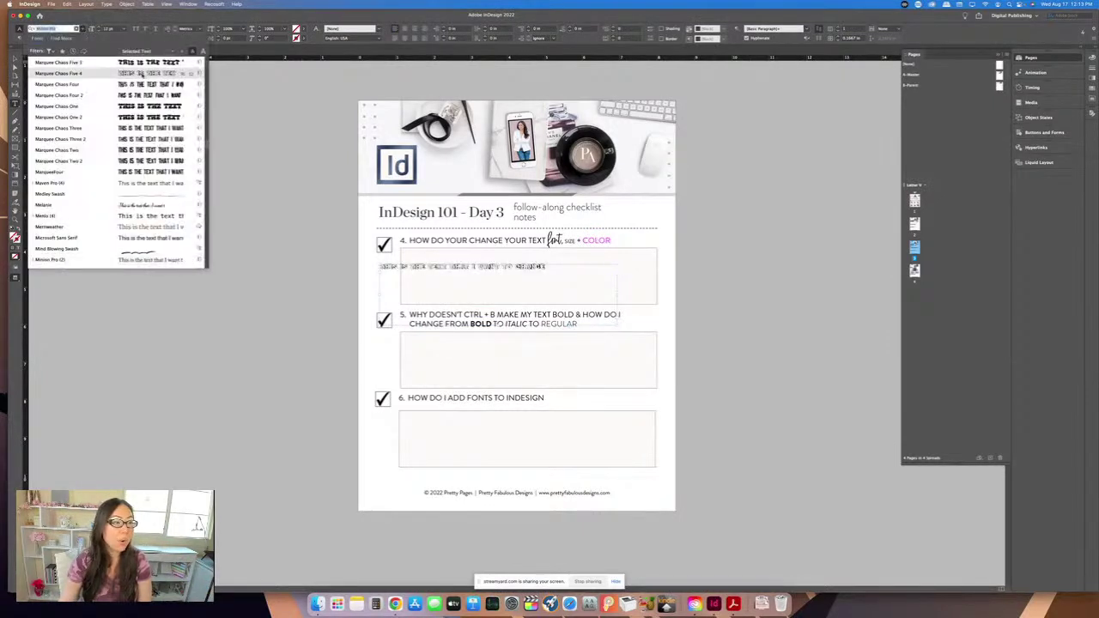
scroll(115, 163, "up", 10)
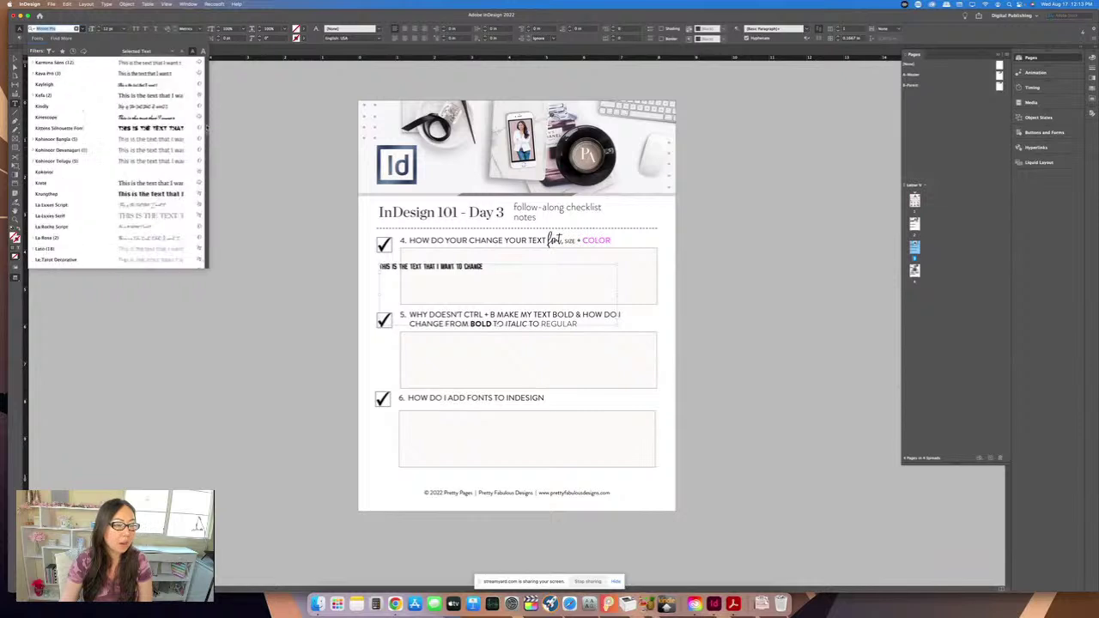
scroll(116, 163, "up", 1)
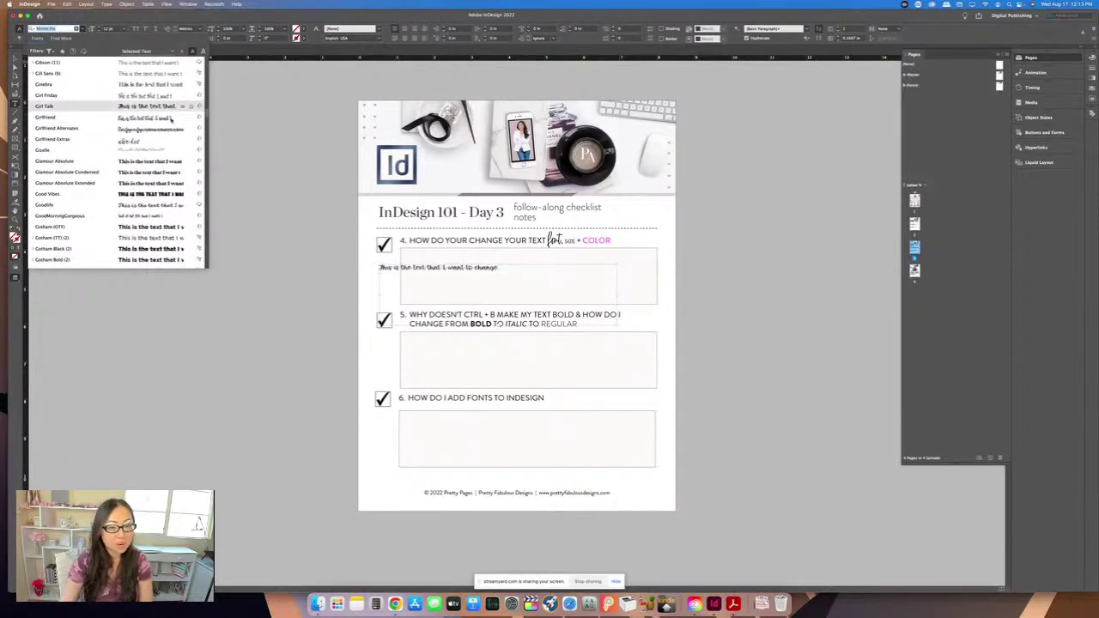
left_click(172, 117)
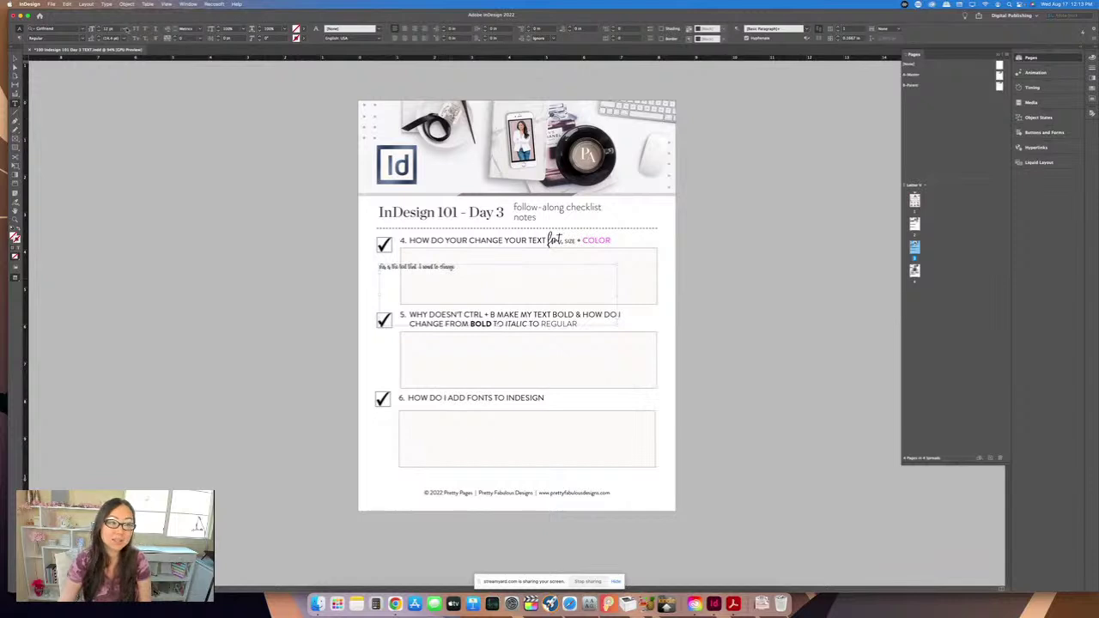
left_click(123, 29)
left_click(115, 122)
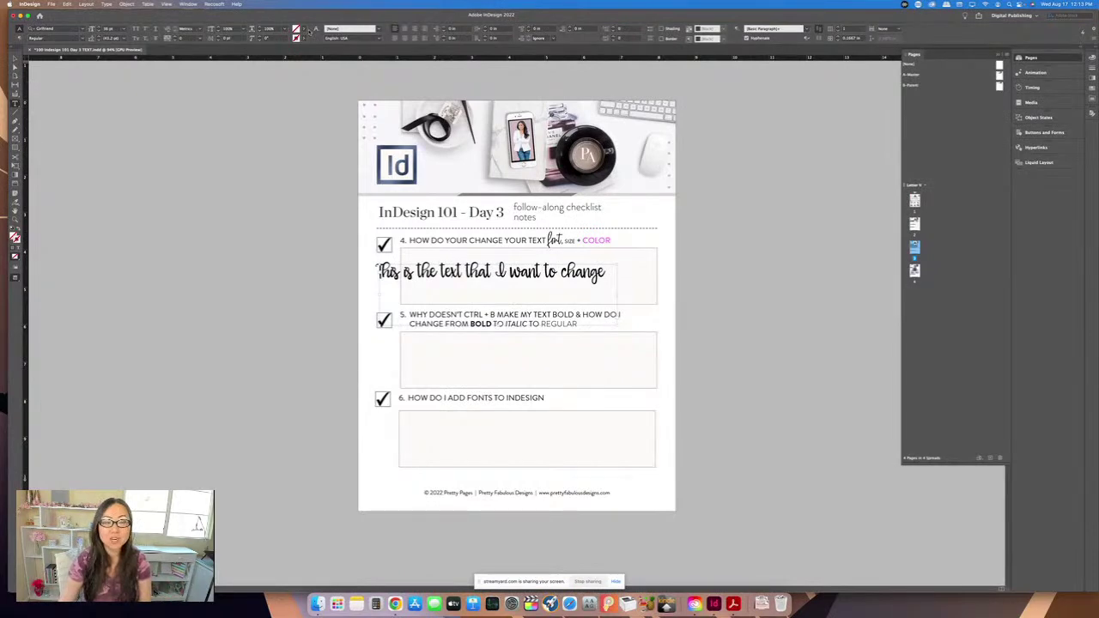
Step: Color the frame's text rather than its container, trying RGB Magenta, RGB Yellow and RGB Red before settling on RGB Blue
left_click(227, 39)
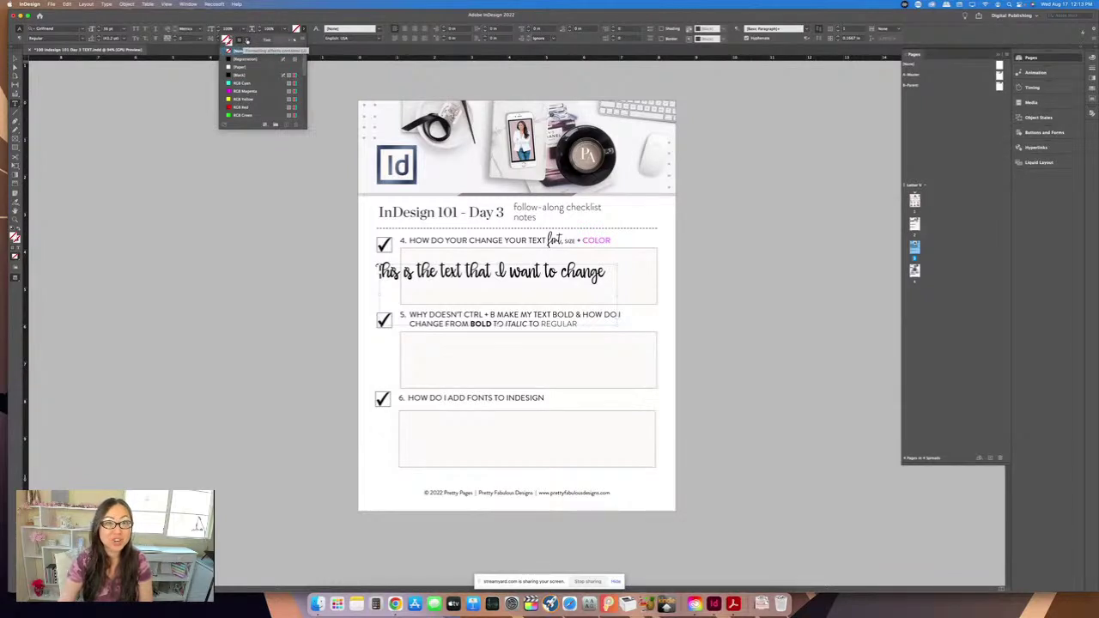
left_click(247, 40)
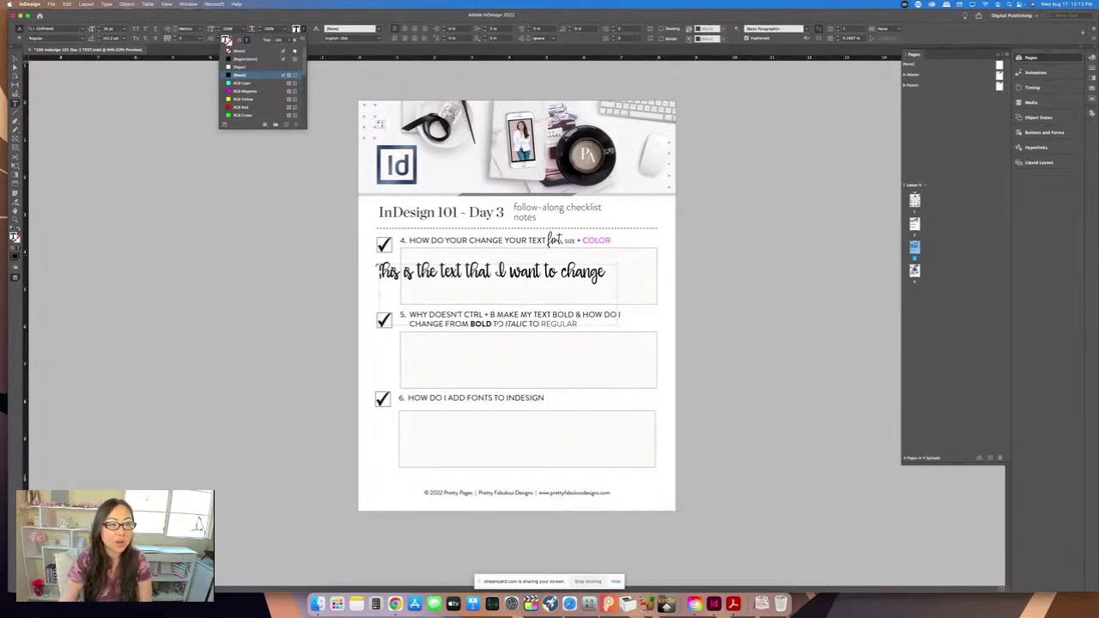
left_click(249, 91)
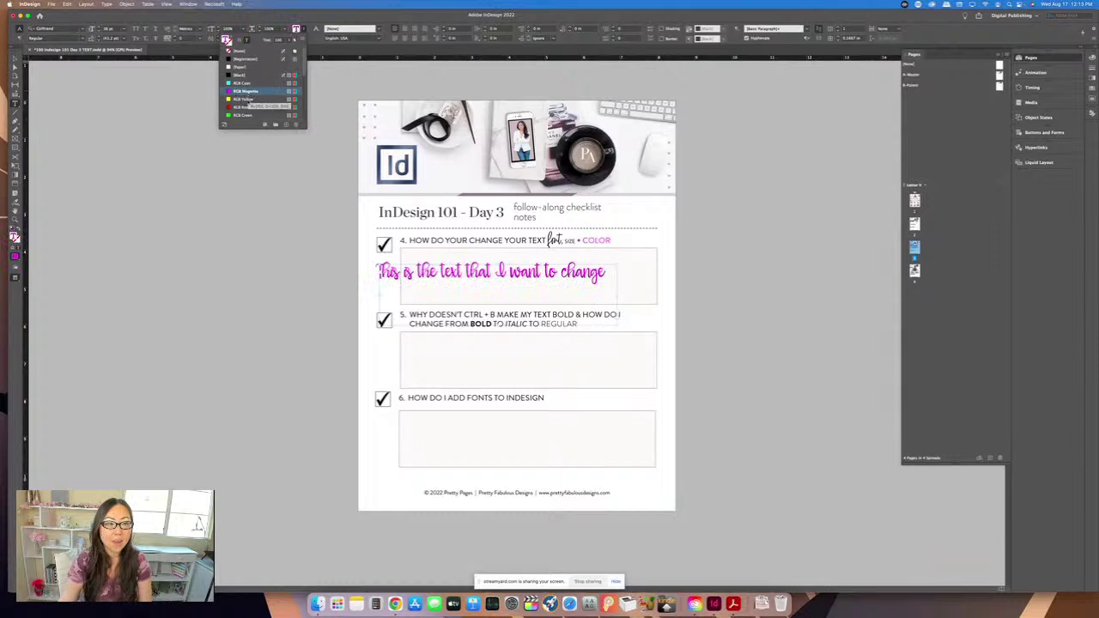
left_click(245, 99)
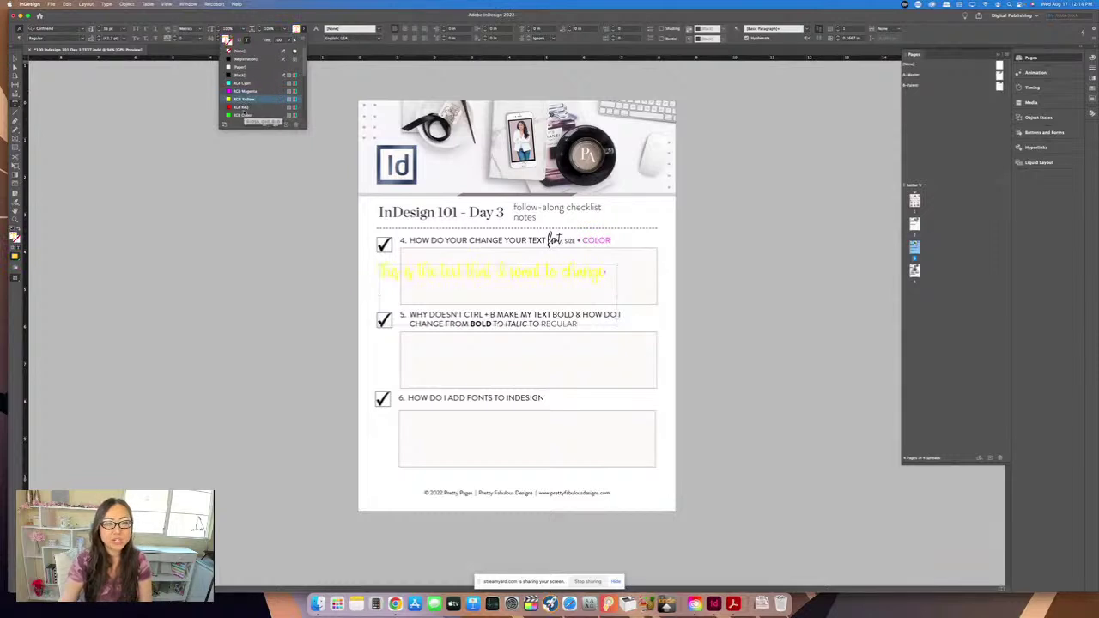
left_click(244, 107)
scroll(244, 103, "down", 1)
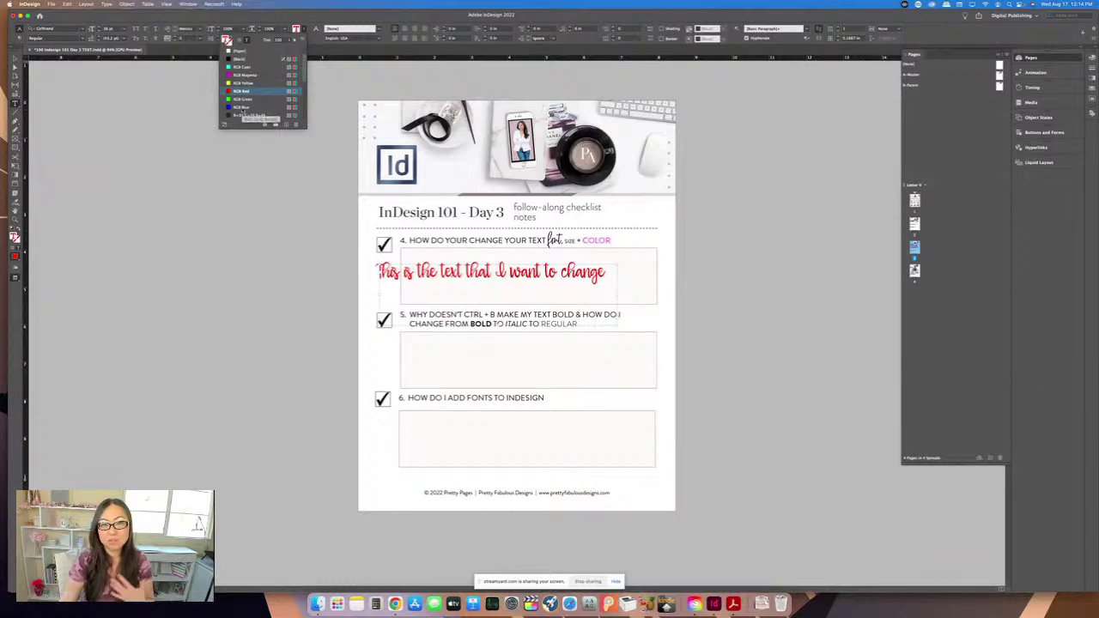
left_click(244, 107)
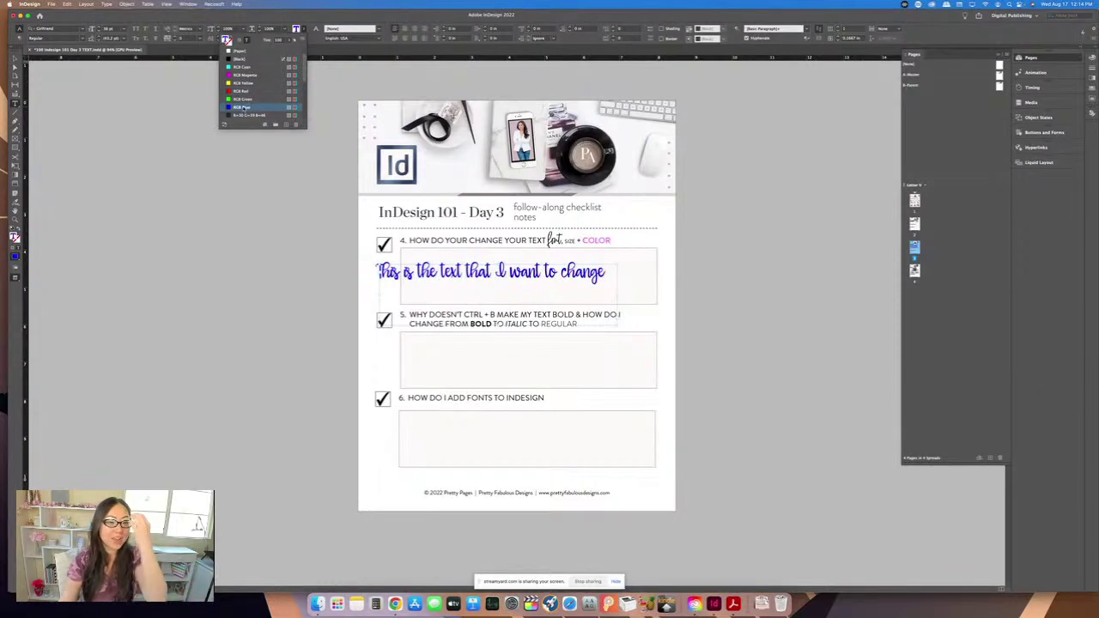
Step: Create a new swatch from RGB Blue, examine its hex code field and color mode choices, cancel the options and deselect the text frame
scroll(274, 100, "down", 3)
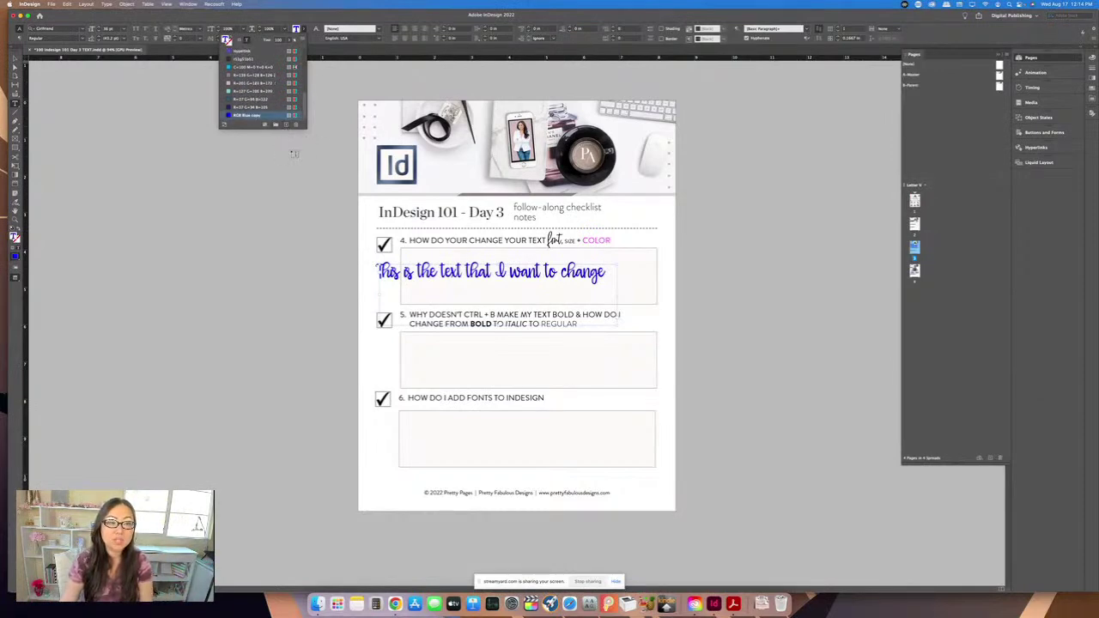
left_click(286, 125)
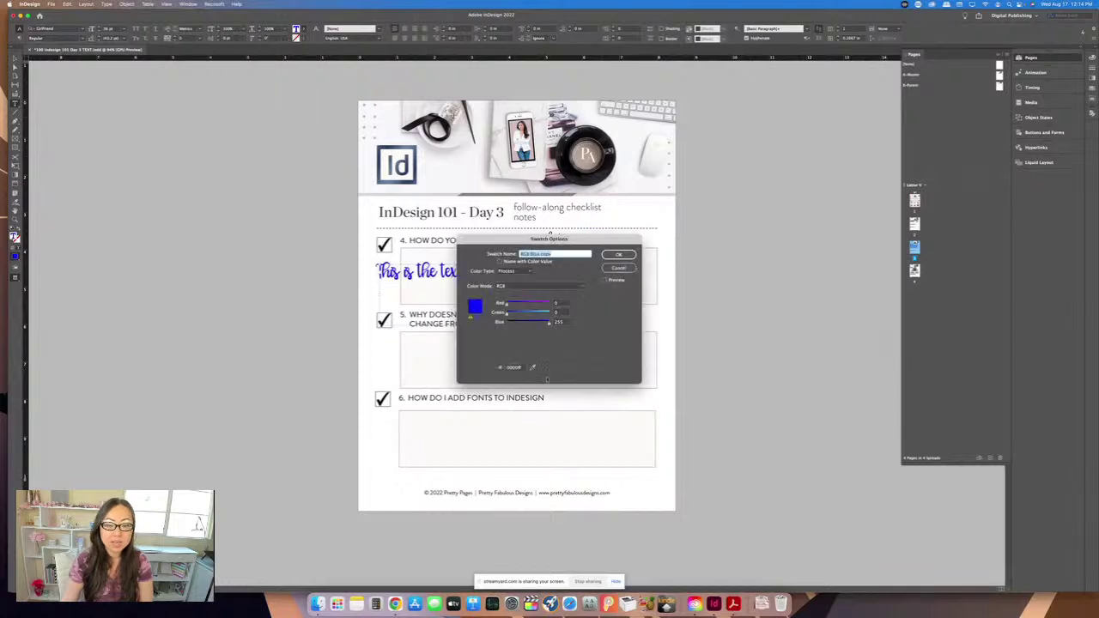
left_click(514, 367)
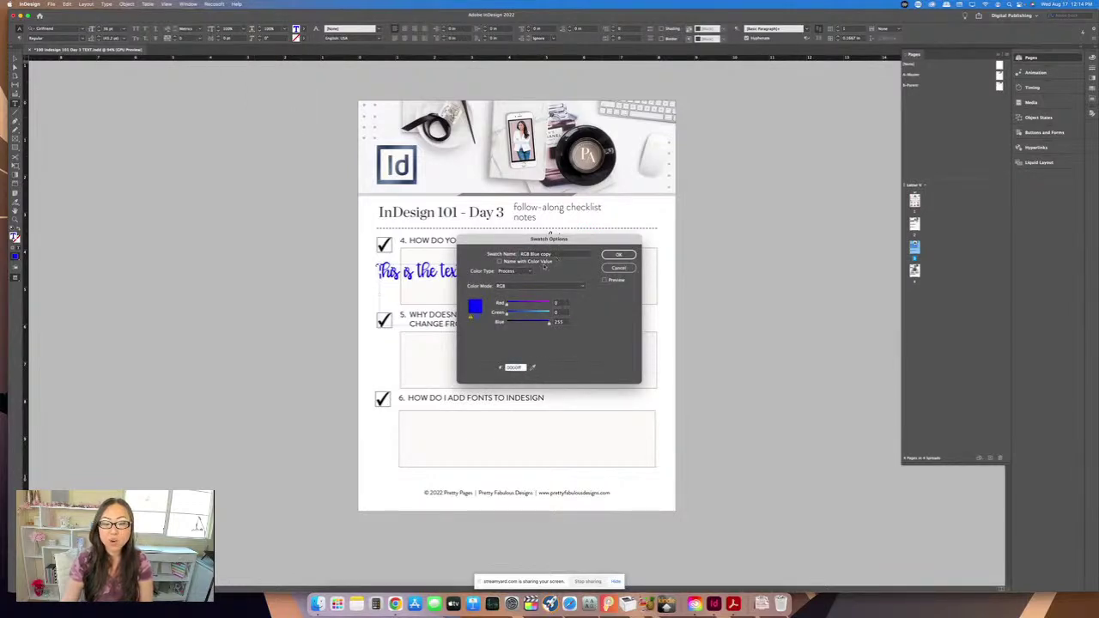
left_click(553, 287)
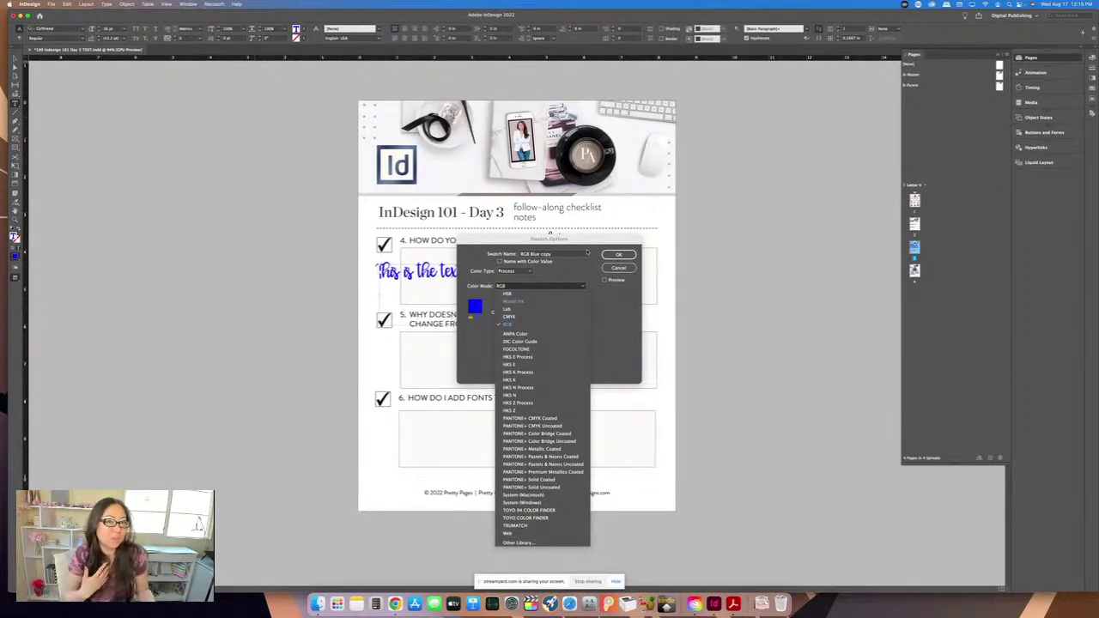
left_click(619, 267)
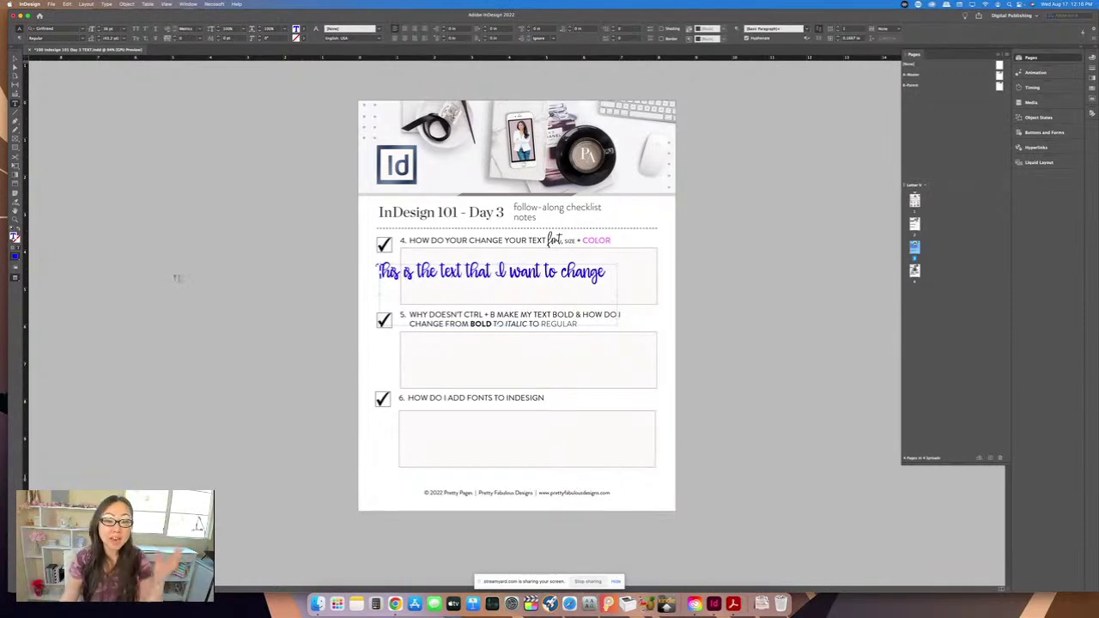
left_click(254, 270)
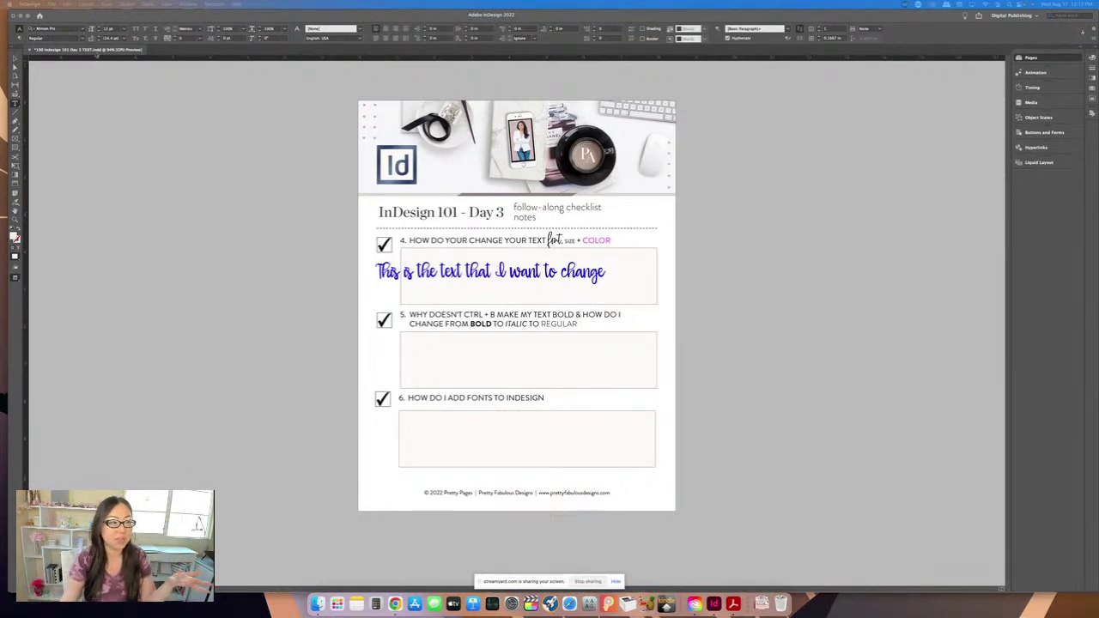
Step: Show the Pages panel again, select the blue text frame and set its font to Minion Pro Italic
left_click(1030, 57)
left_click(462, 271)
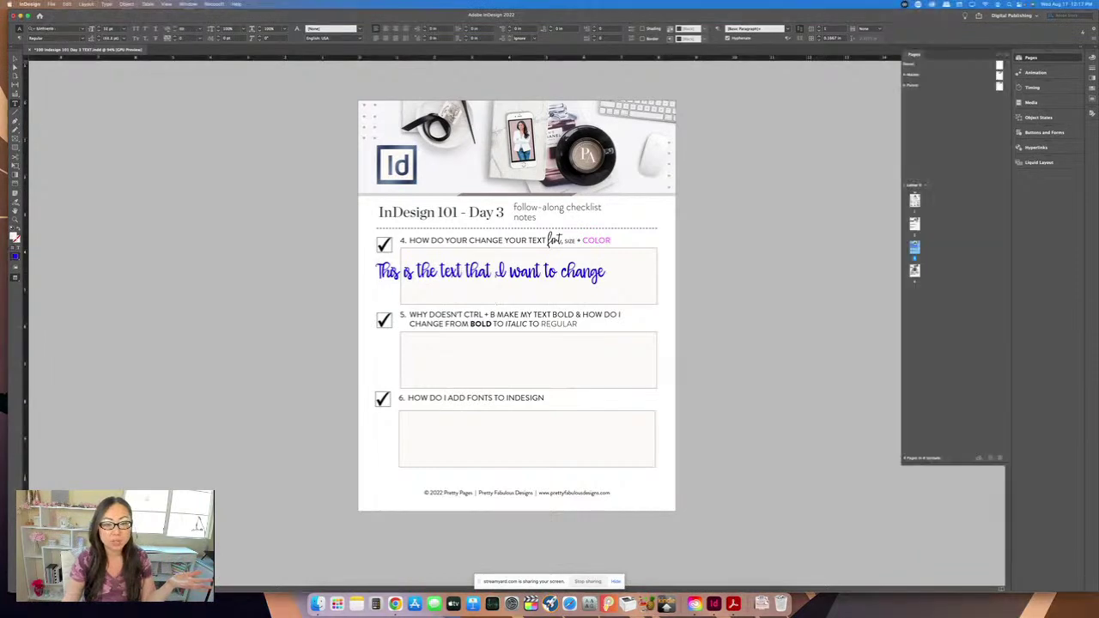
key("super+a")
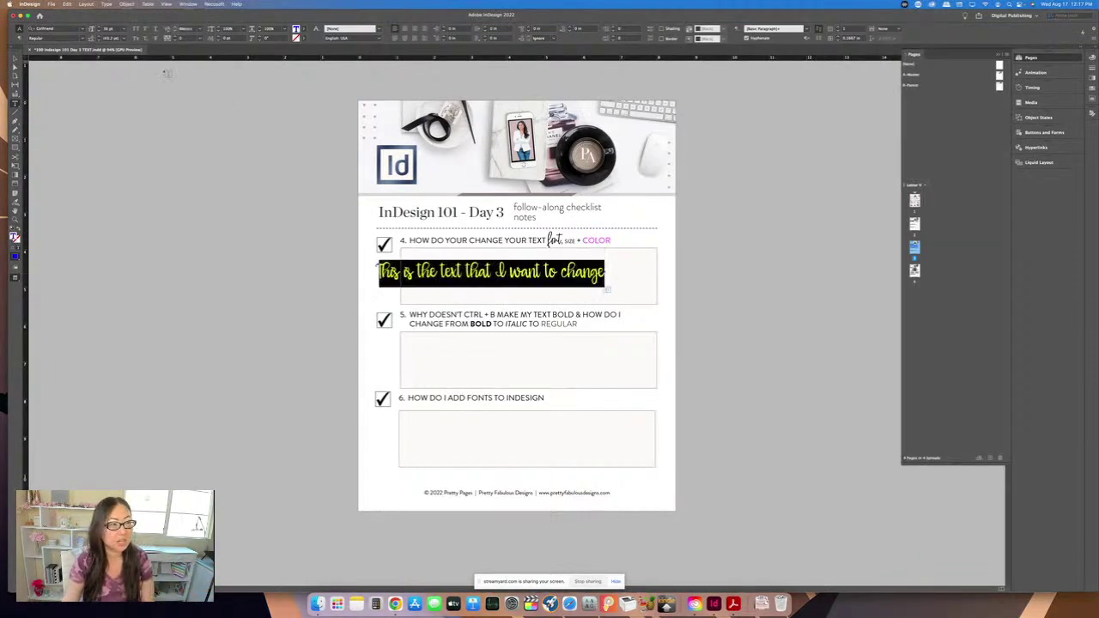
key("Escape")
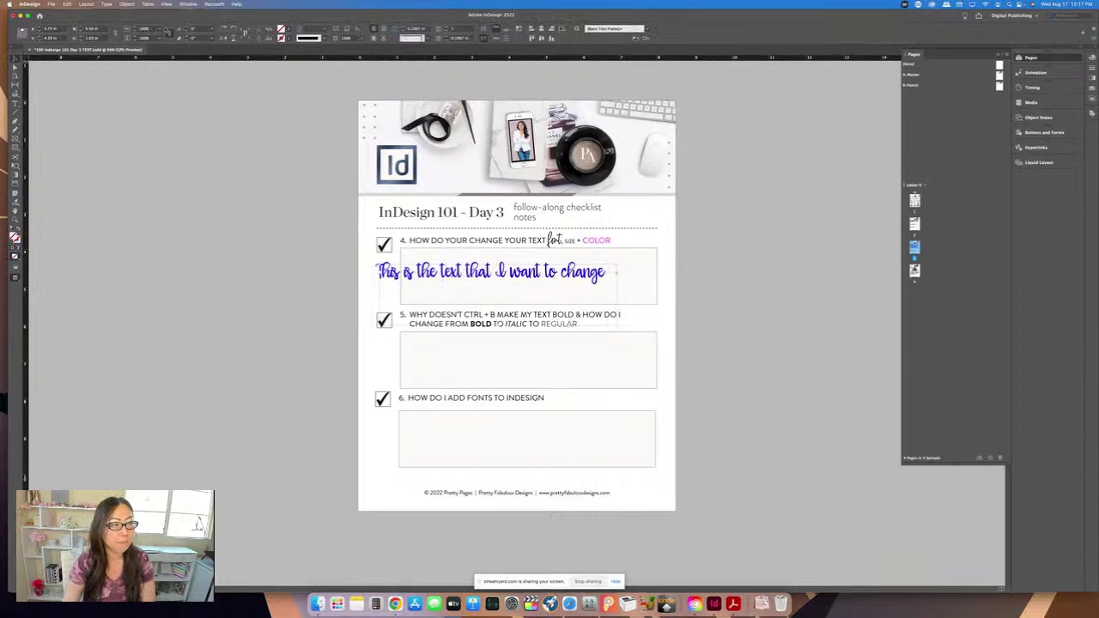
key("t")
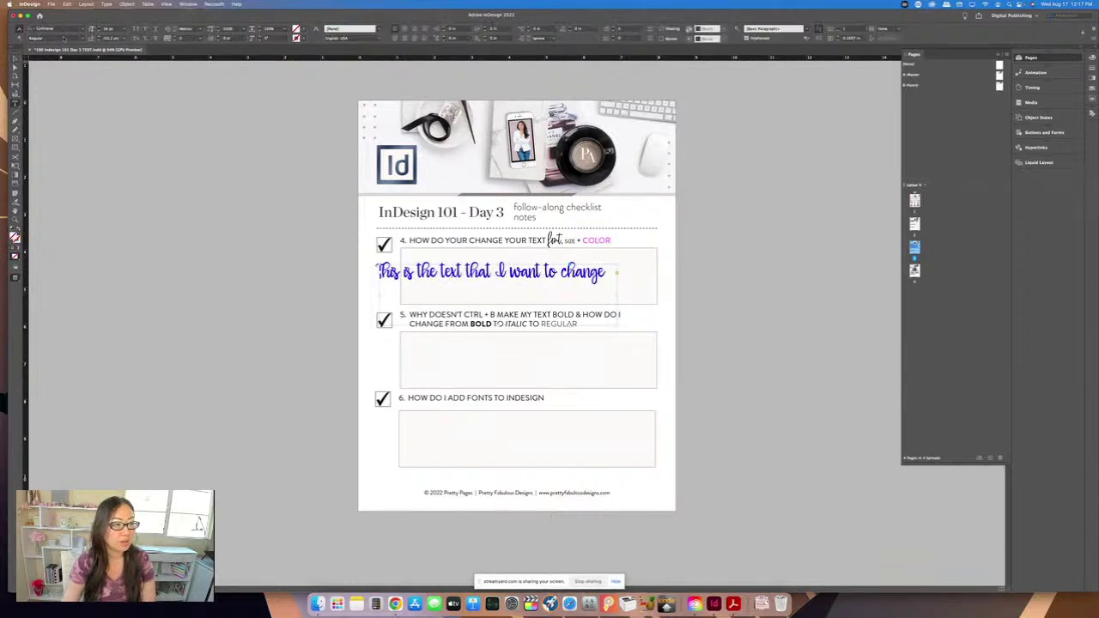
left_click(77, 29)
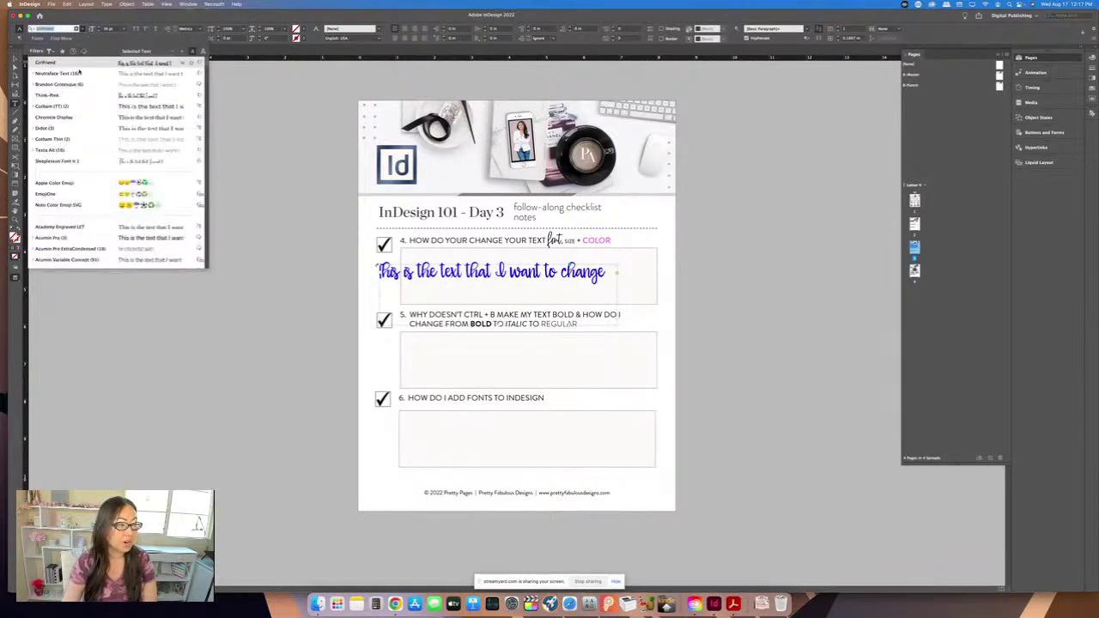
left_click(76, 29)
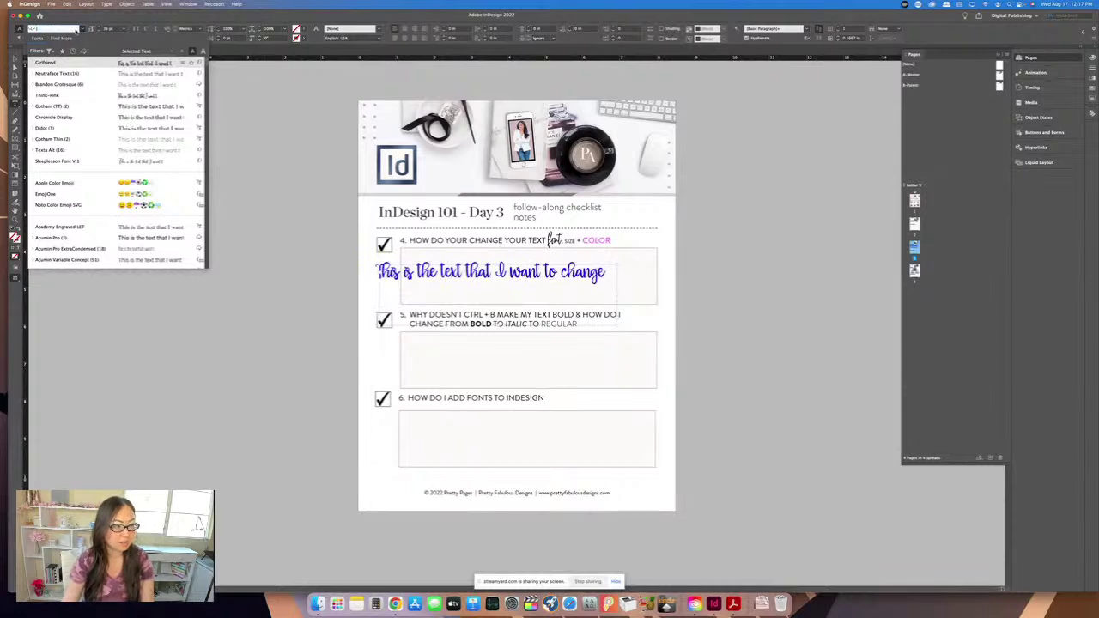
type("min")
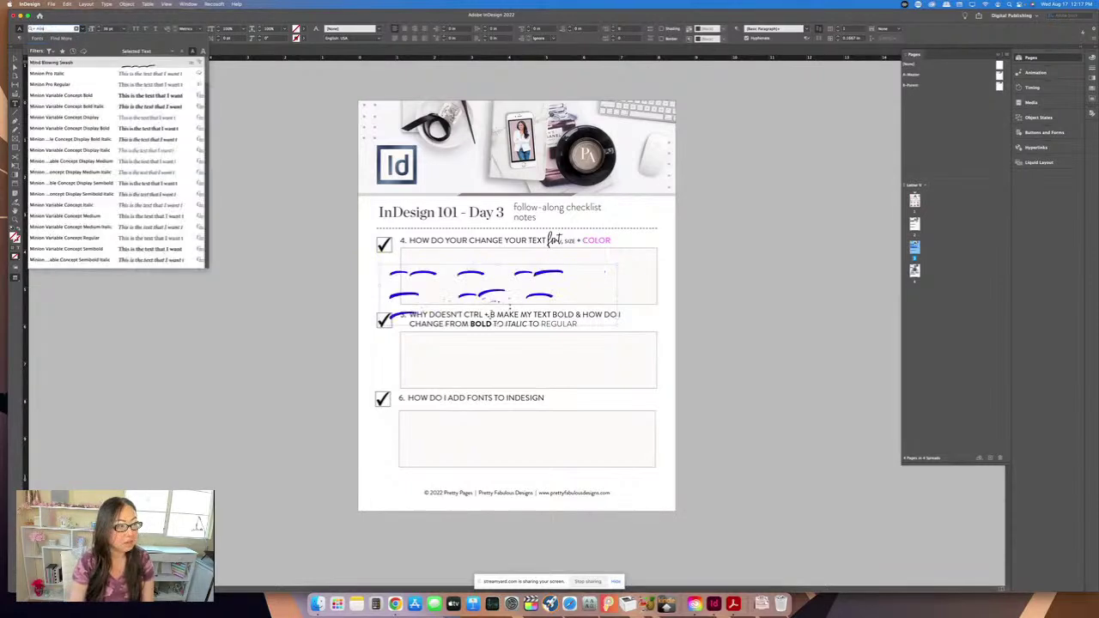
type("ion")
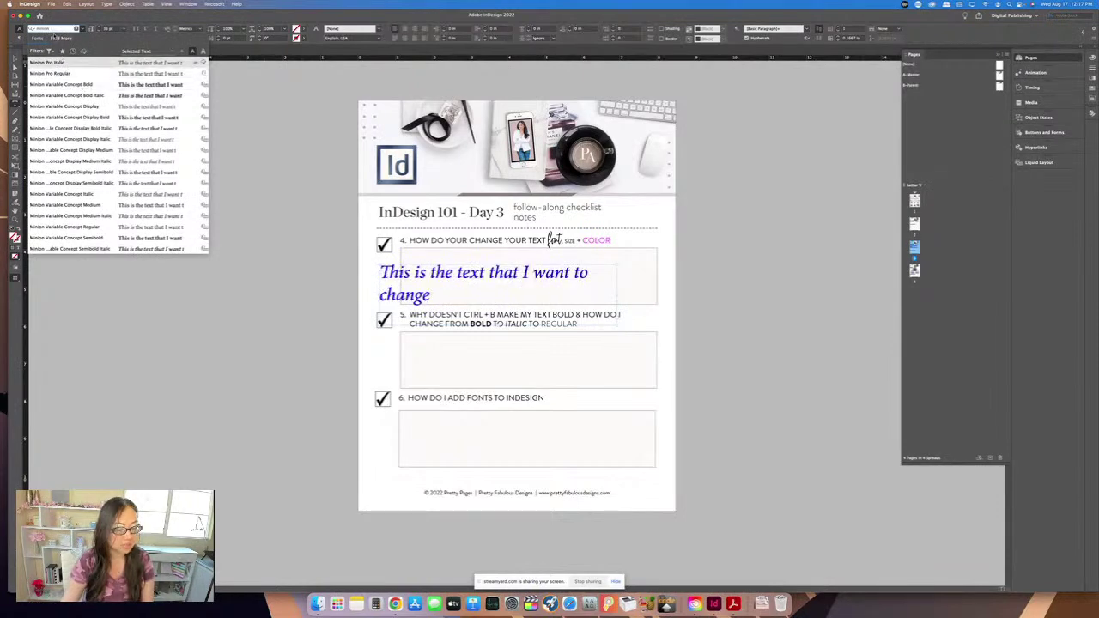
type("pro")
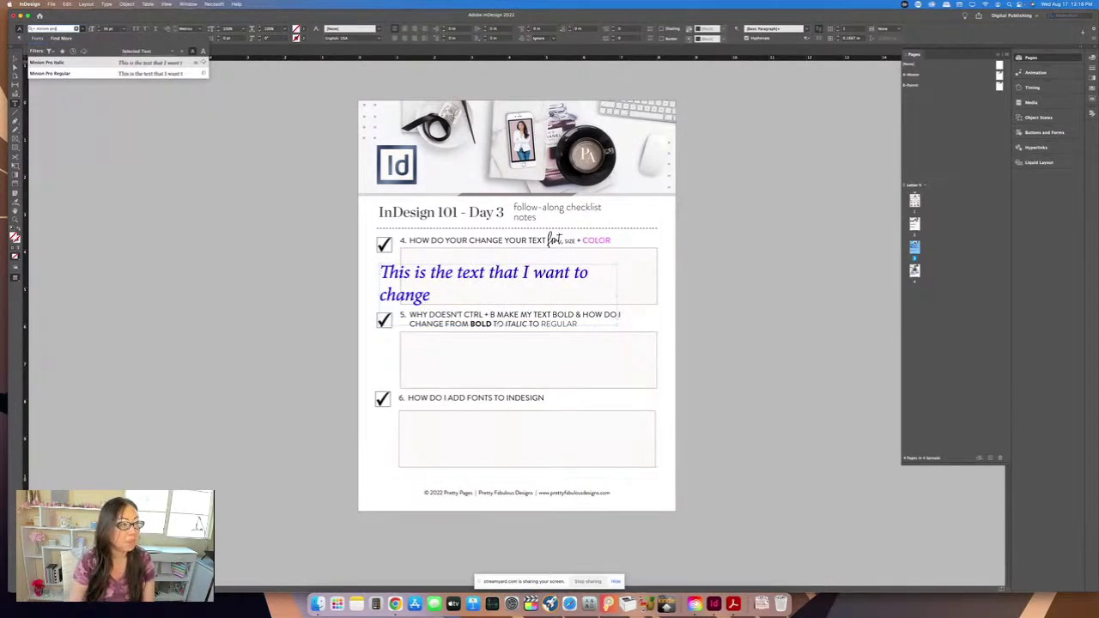
key("Return")
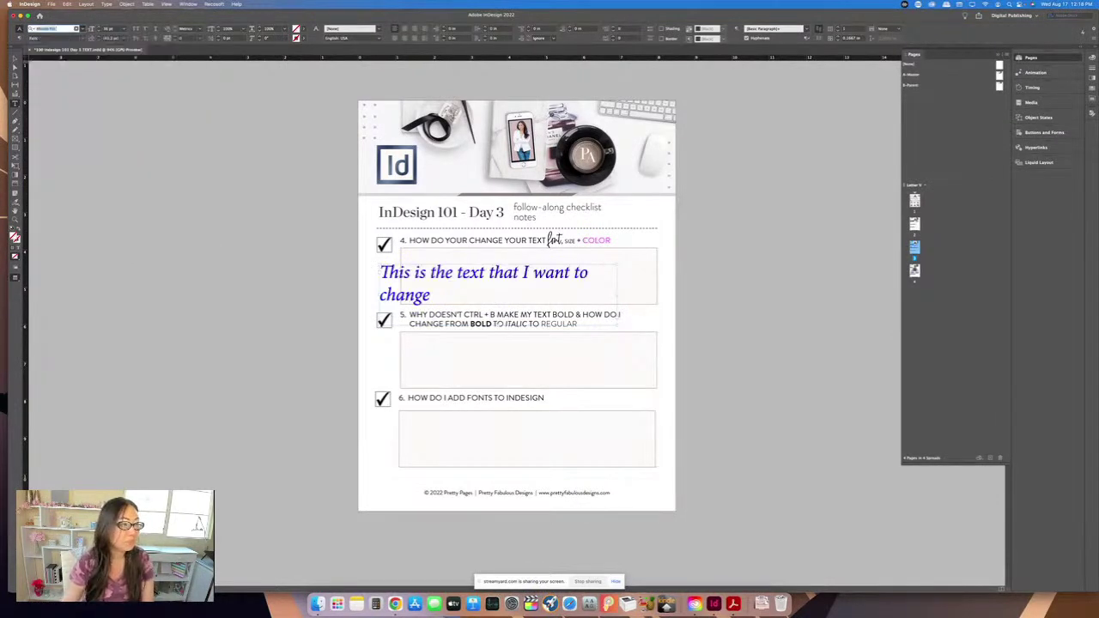
Step: Switch the text's font style to Regular and back to Italic
left_click(82, 38)
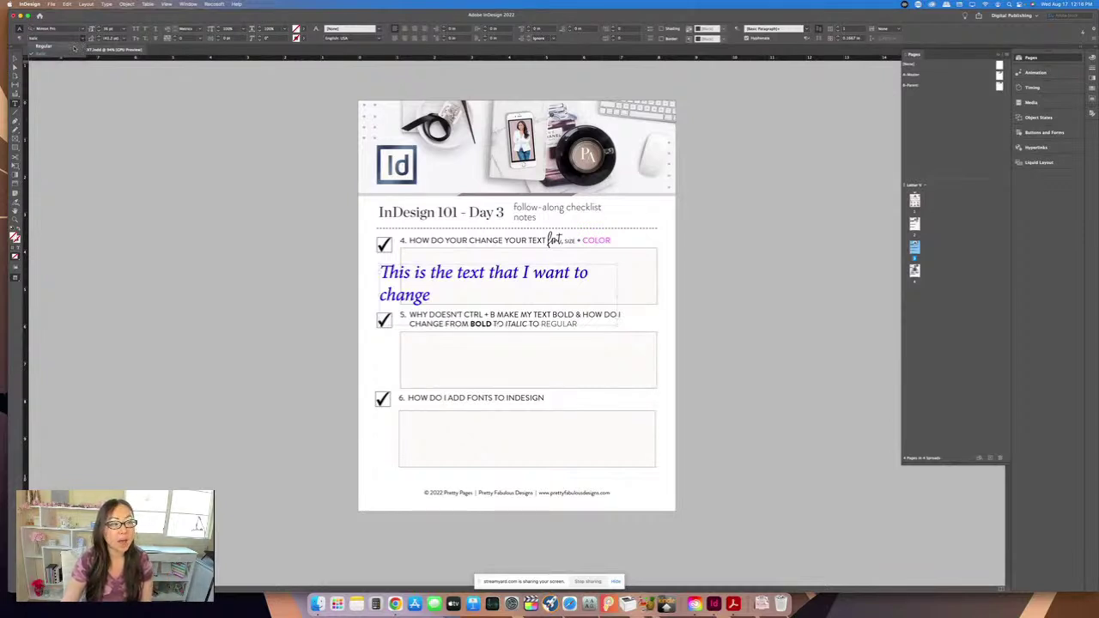
left_click(77, 46)
left_click(83, 38)
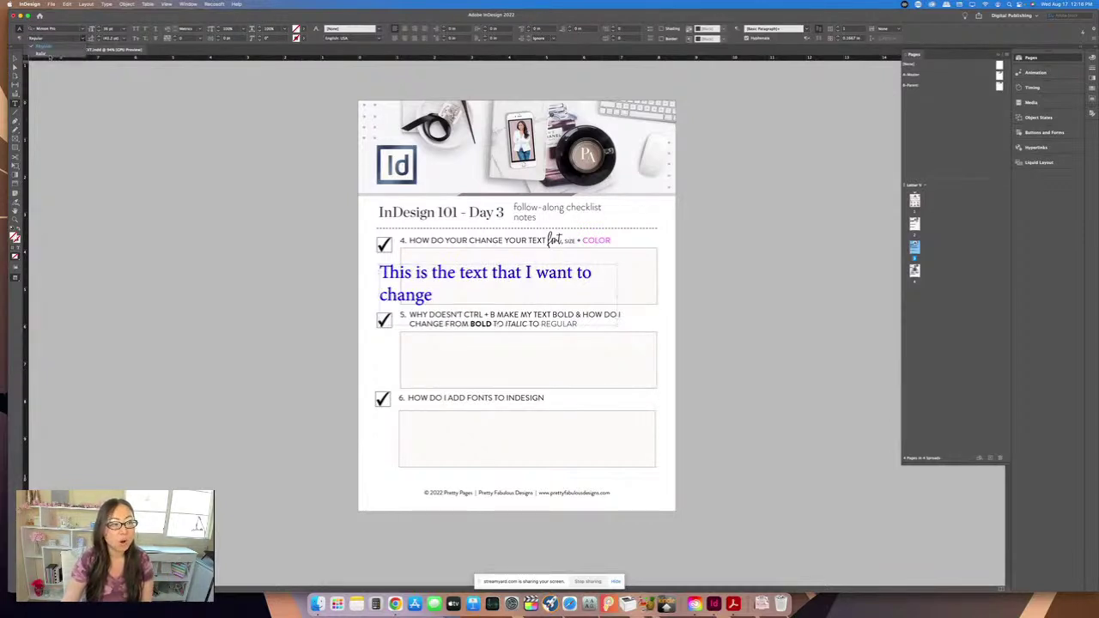
left_click(41, 55)
Step: Change the blue text's font to Gotham (OTF)
left_click(52, 28)
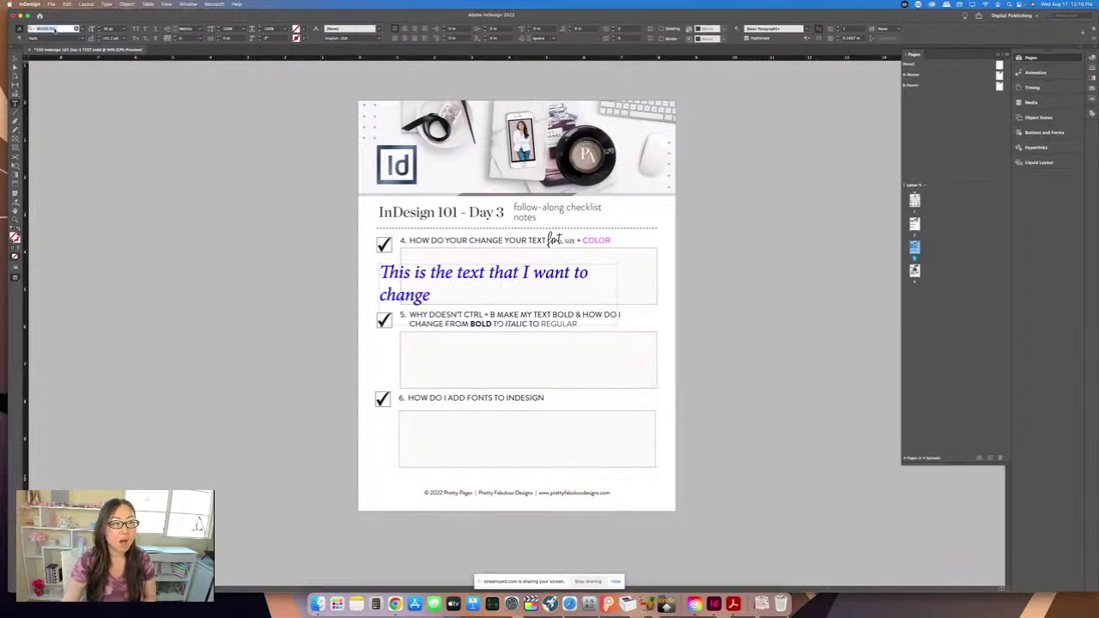
type("Adi")
key("BackSpace")
key("BackSpace")
key("BackSpace")
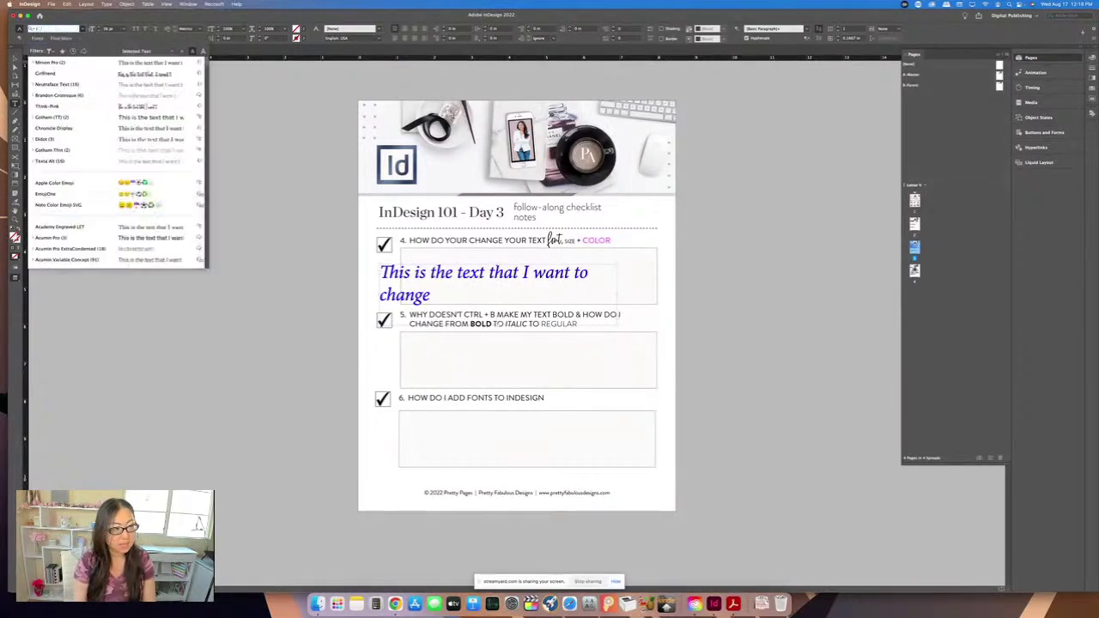
type("gotham")
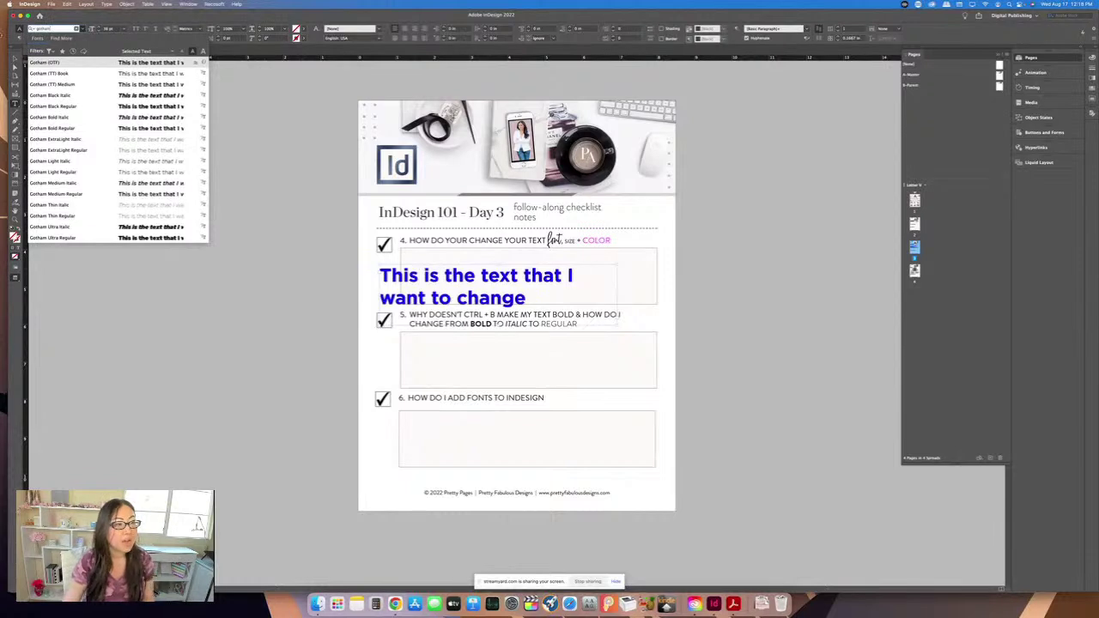
key("Return")
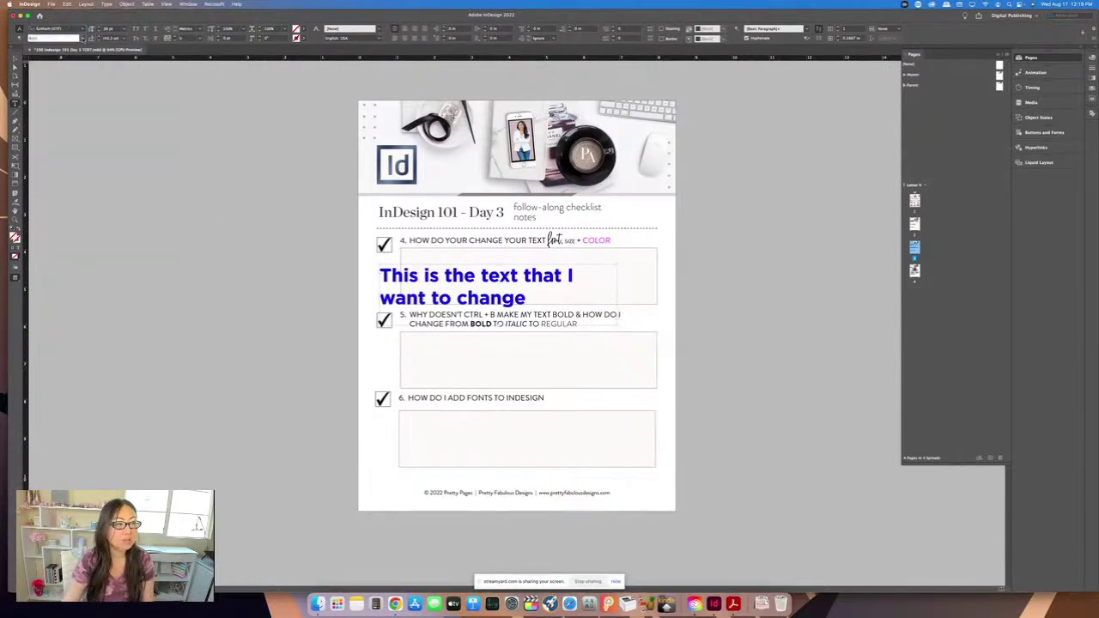
Step: Search the fonts for "mini", cancel the search, and set the style at an empty spot beside section 5 to Italic
left_click(52, 28)
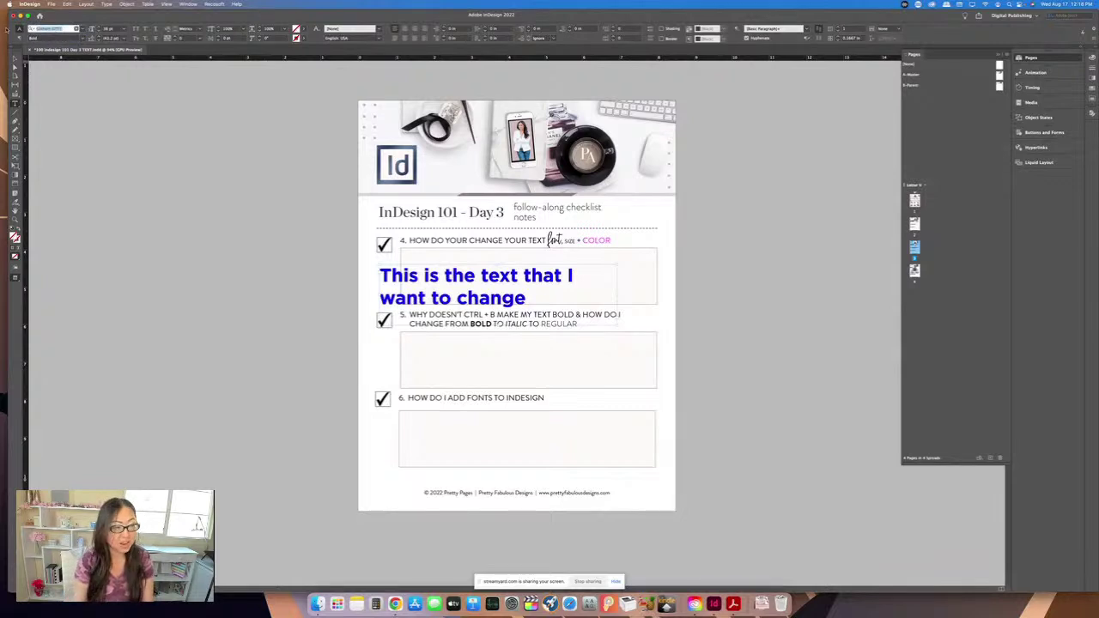
type("mini")
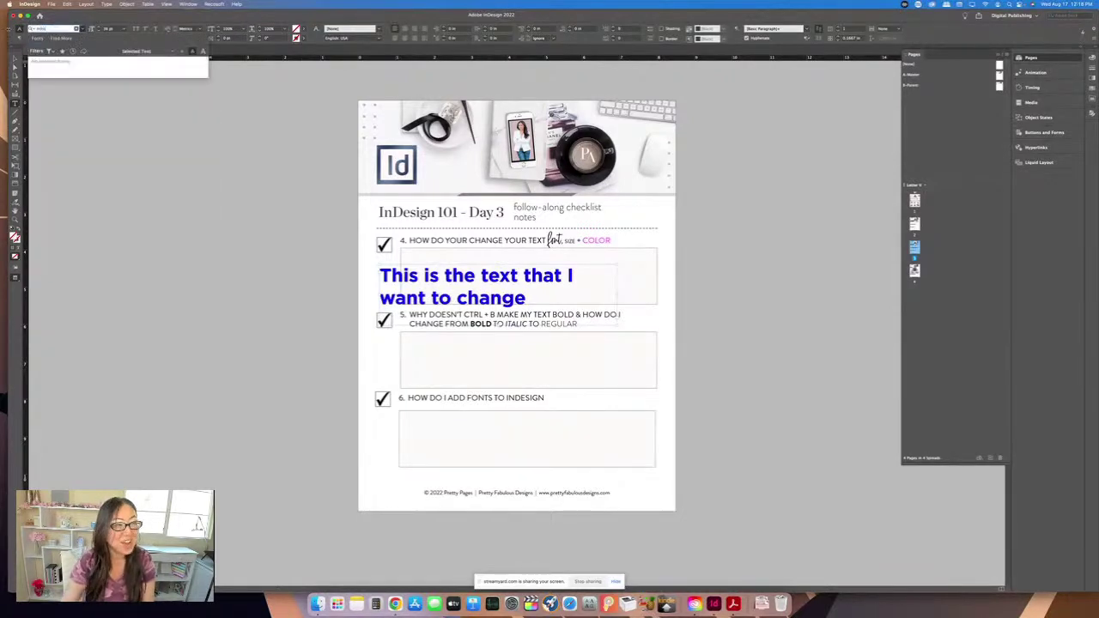
key("Escape")
left_click(376, 355)
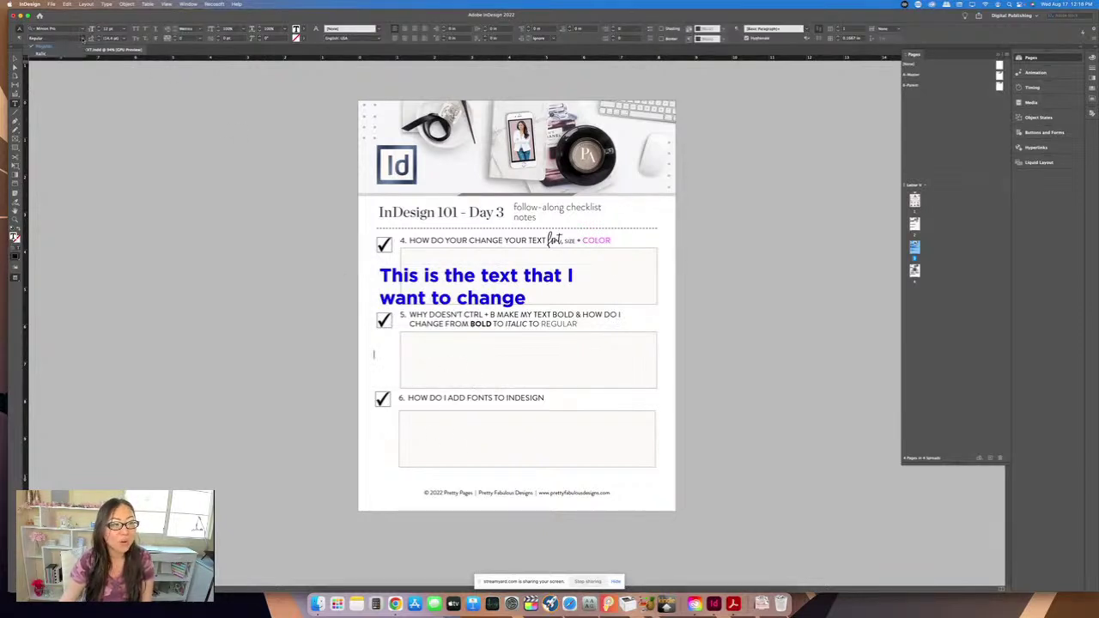
key("super+shift+i")
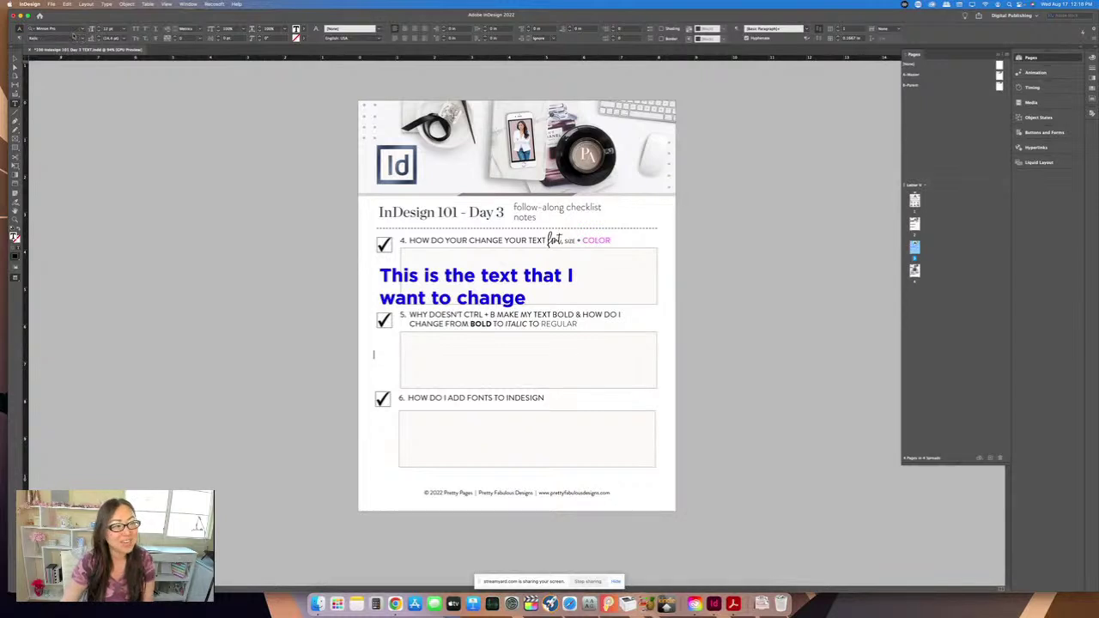
Step: Set the font at the empty insertion point beside section 5 to Neutraface Text with the Light Alt style
left_click(77, 29)
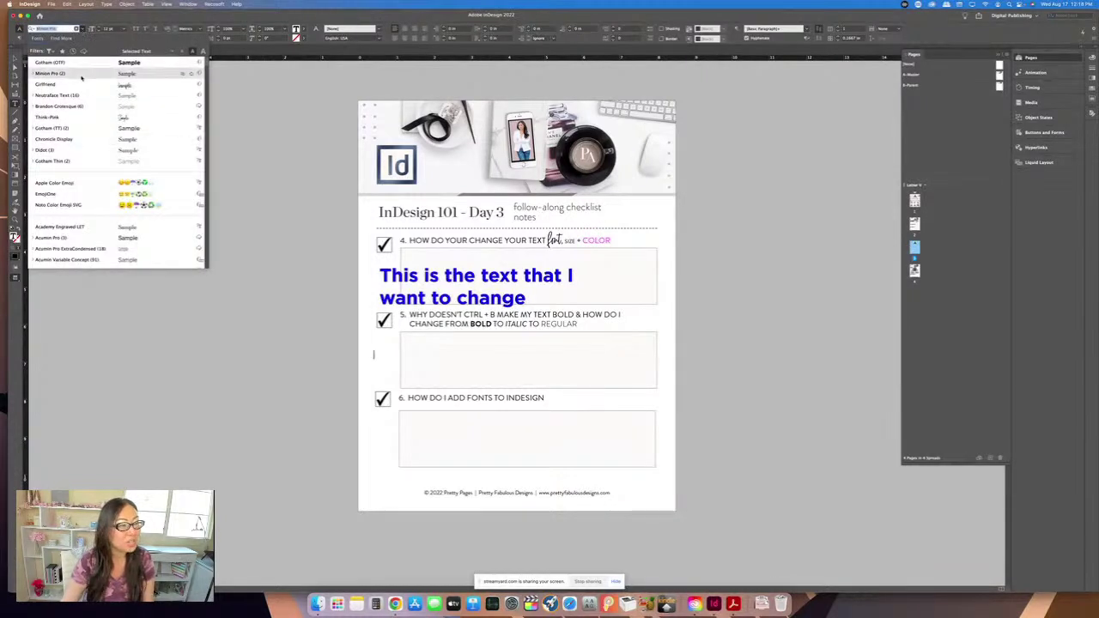
left_click(60, 28)
triple_click(61, 28)
type("neutraface text")
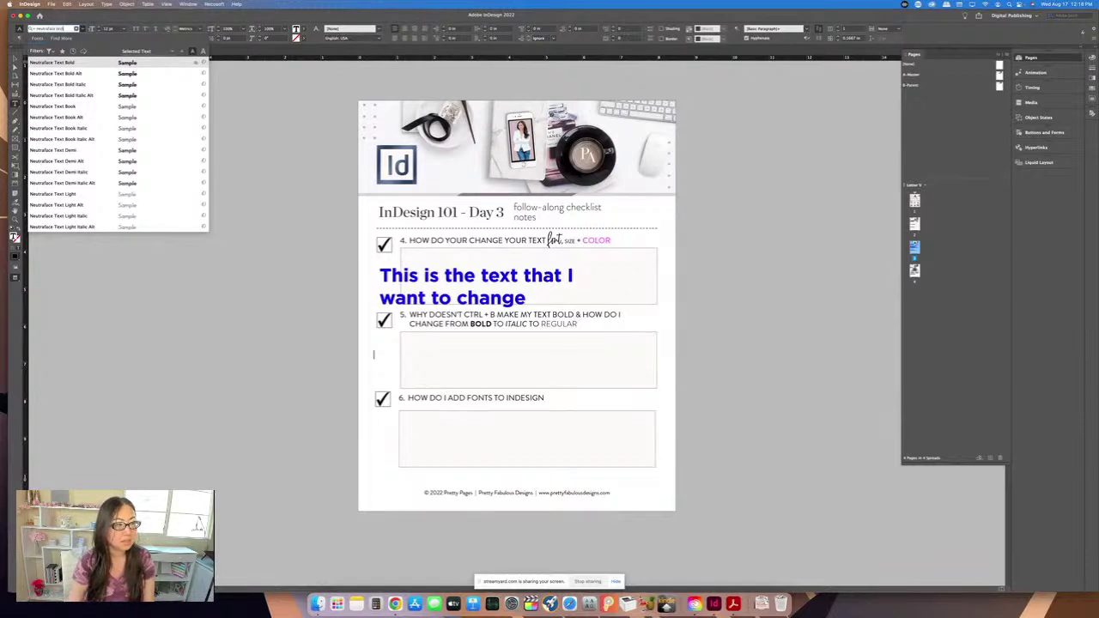
key("Return")
left_click(84, 39)
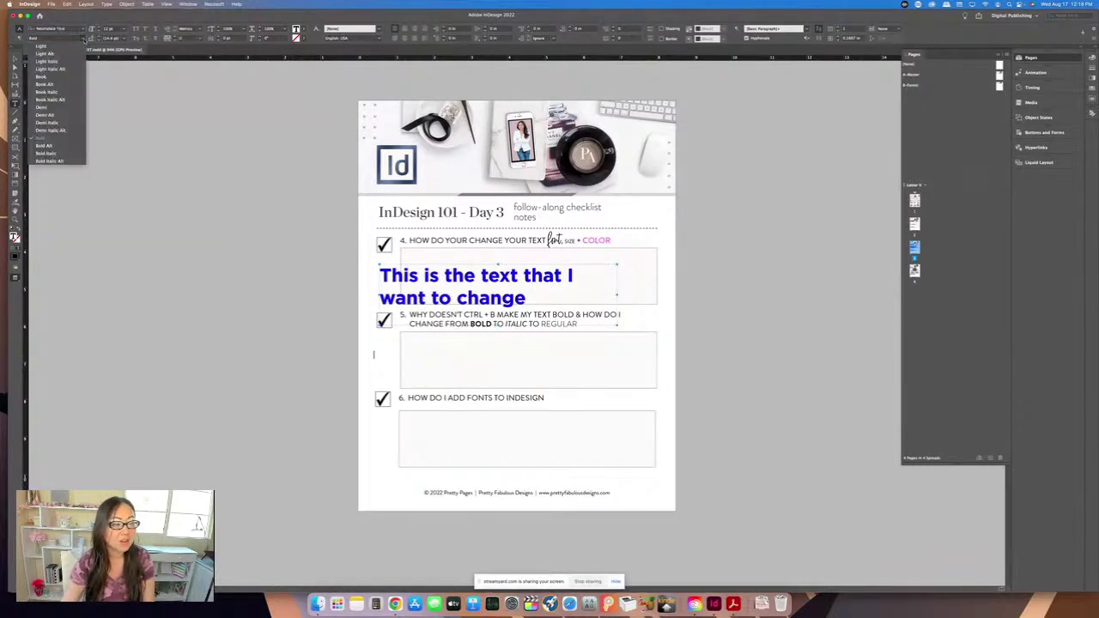
left_click(70, 55)
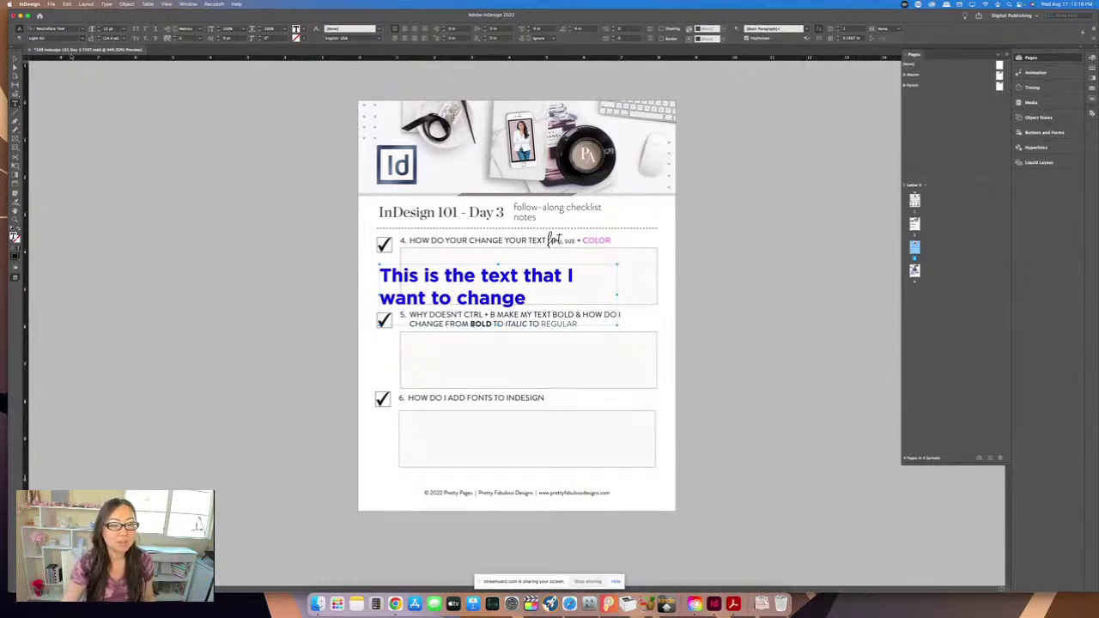
key("Escape")
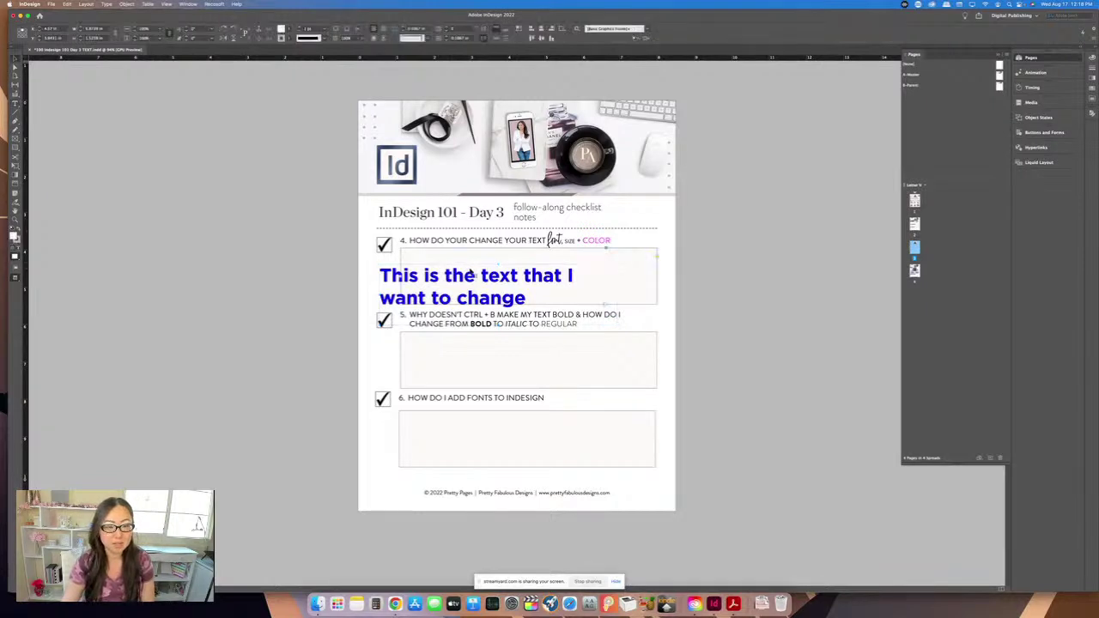
Step: Select the blue text frame and change its font to Neutraface Text
key("super+shift+a")
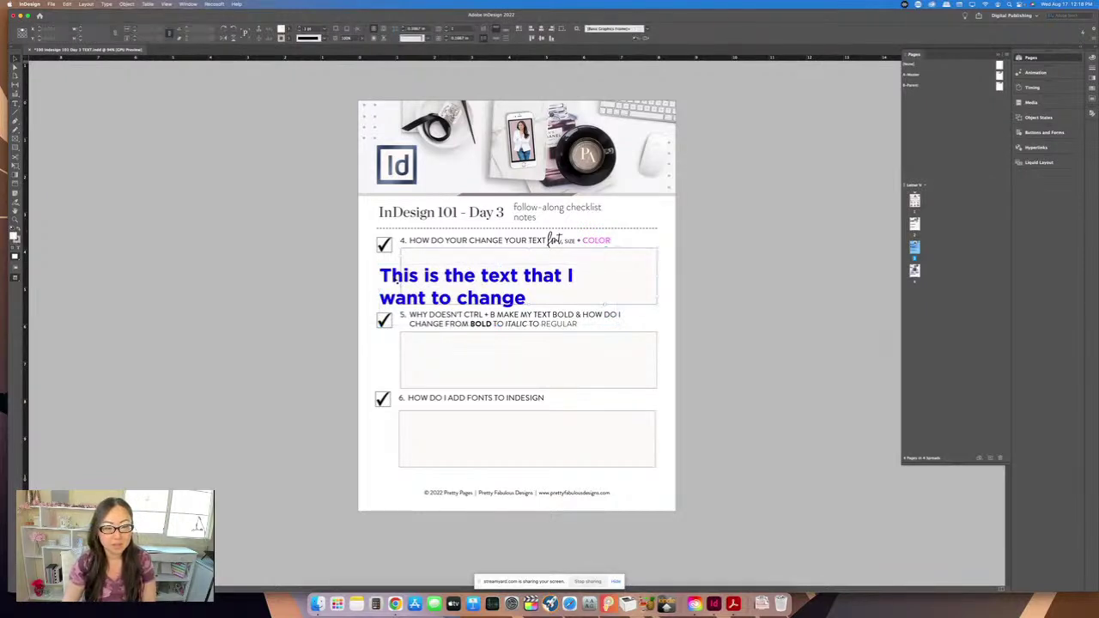
left_click(383, 285)
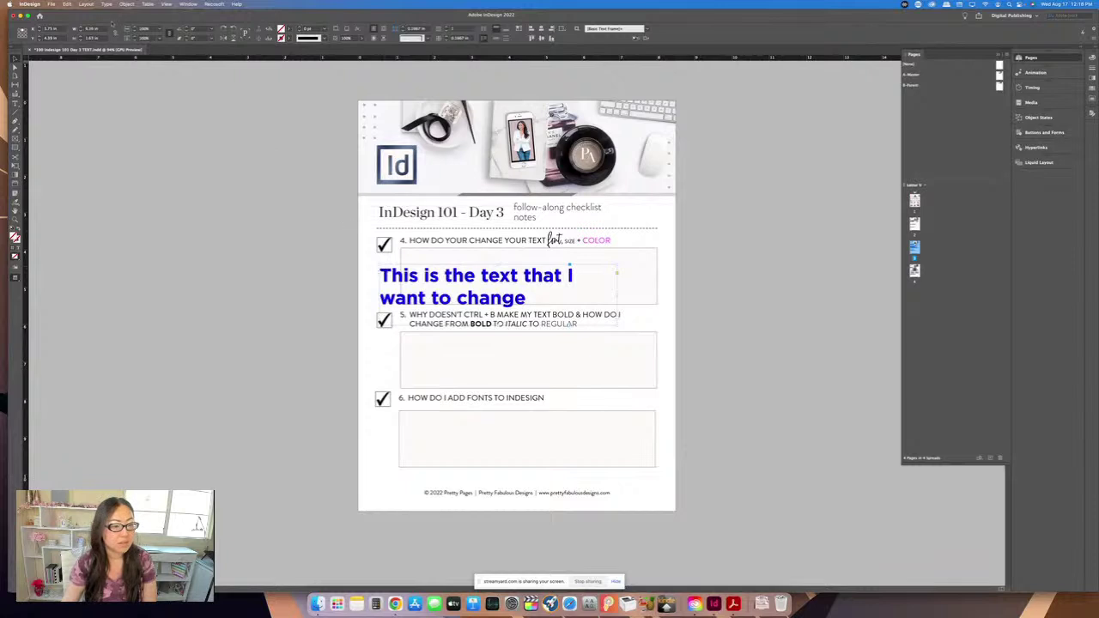
left_click(15, 104)
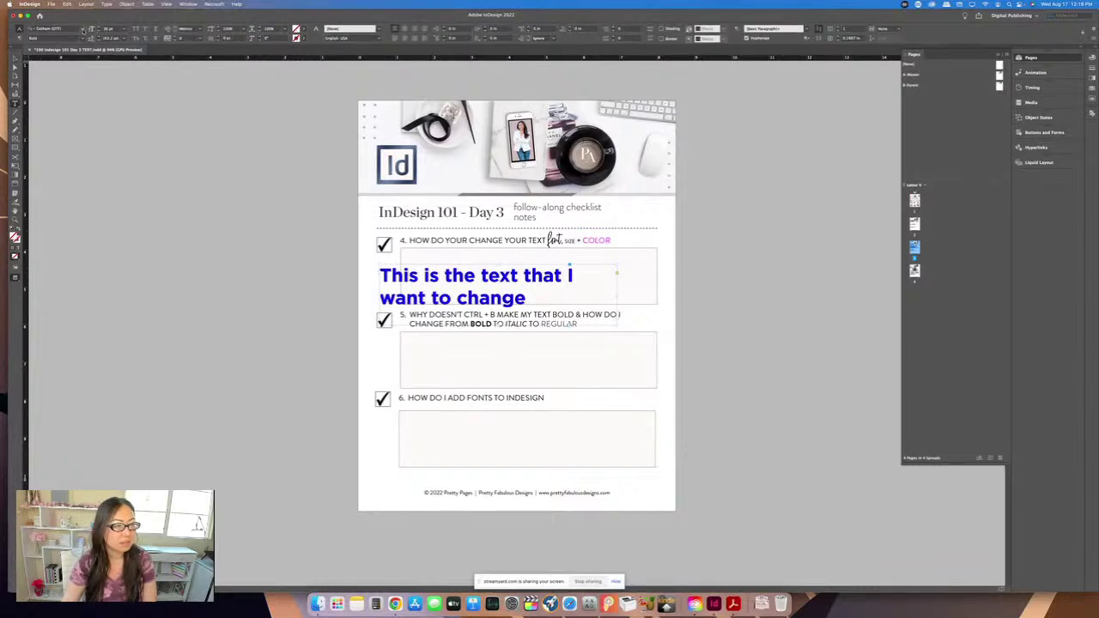
left_click(77, 29)
left_click(80, 65)
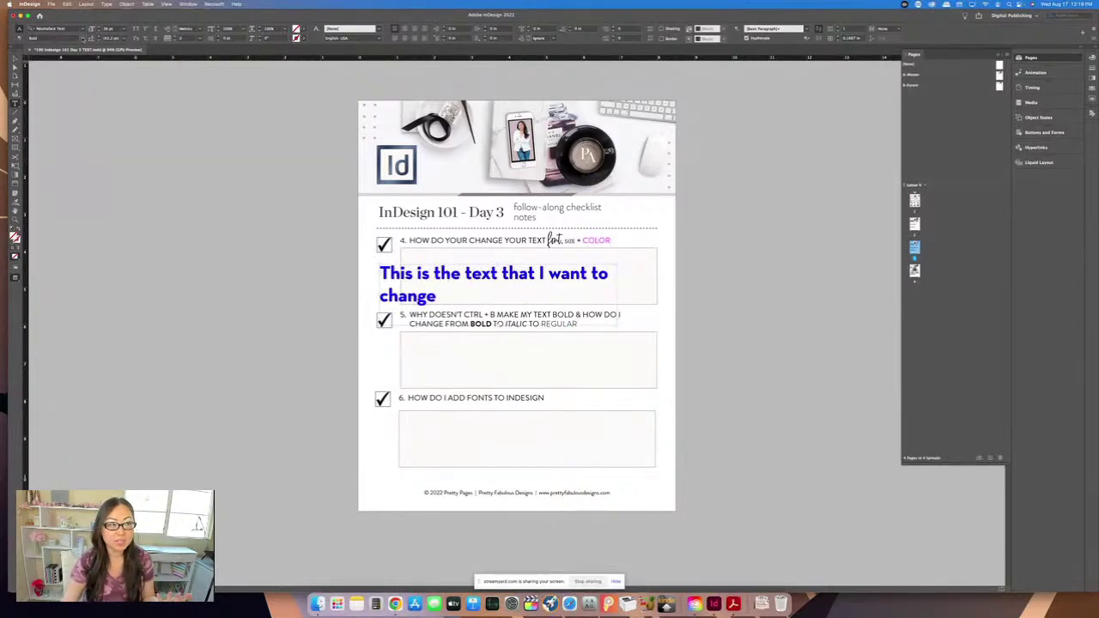
Step: Try the Light, Light Alt, Light Italic and Light Italic Alt styles on the blue text
left_click(83, 38)
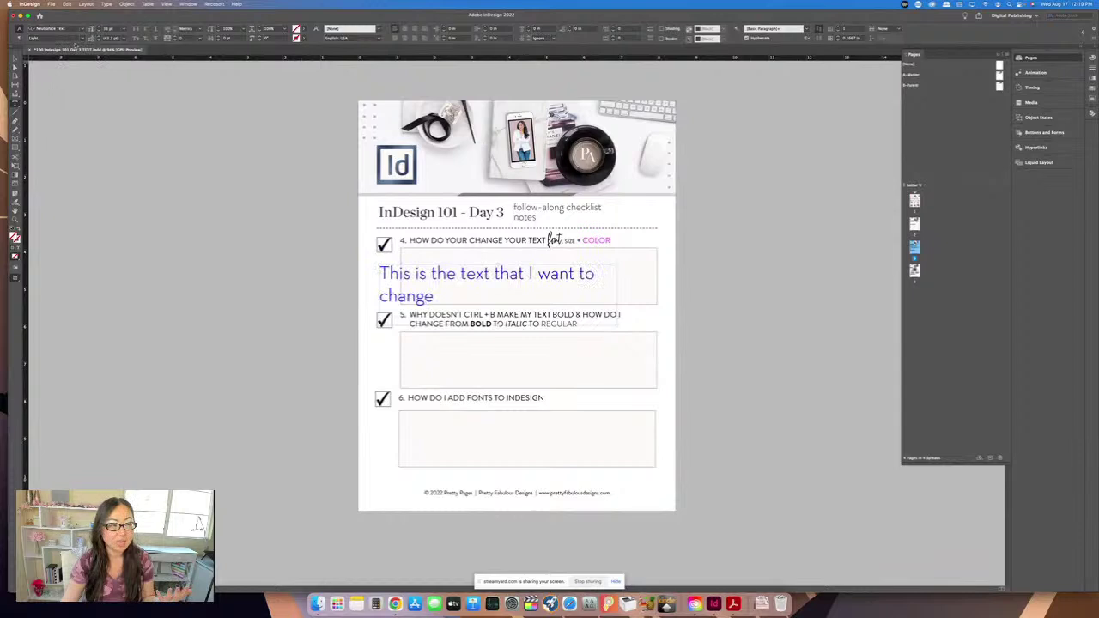
left_click(69, 55)
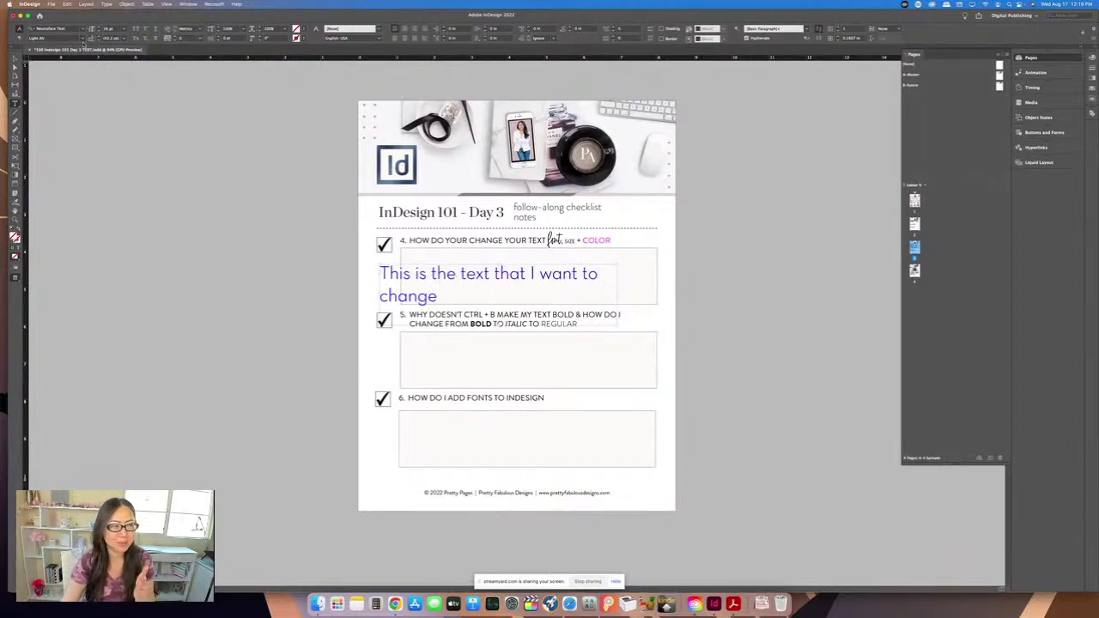
left_click(83, 39)
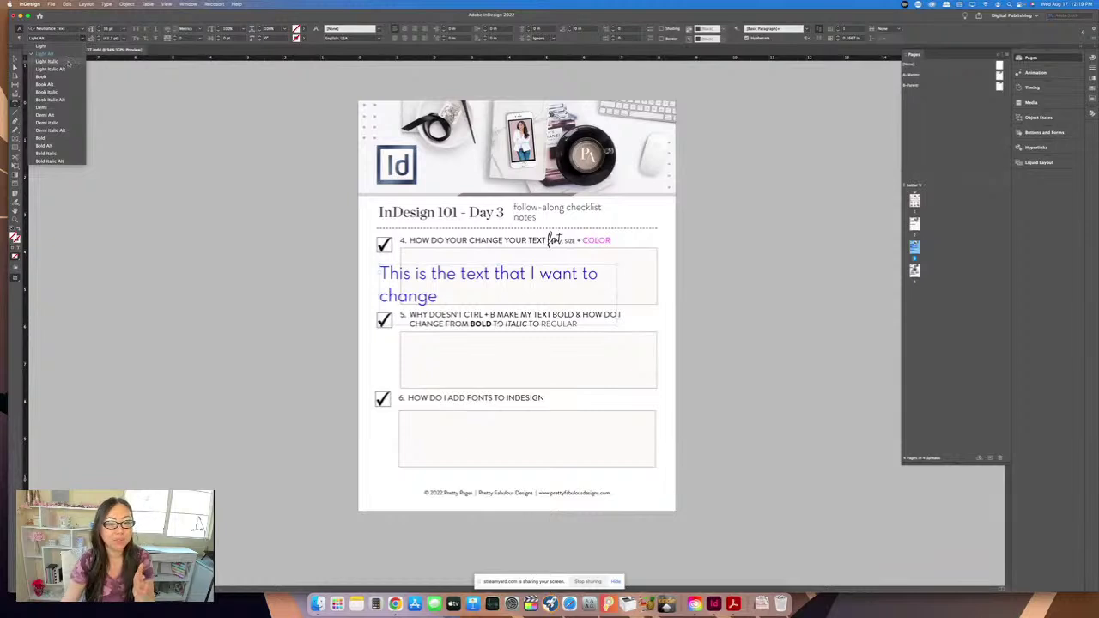
left_click(72, 64)
left_click(83, 38)
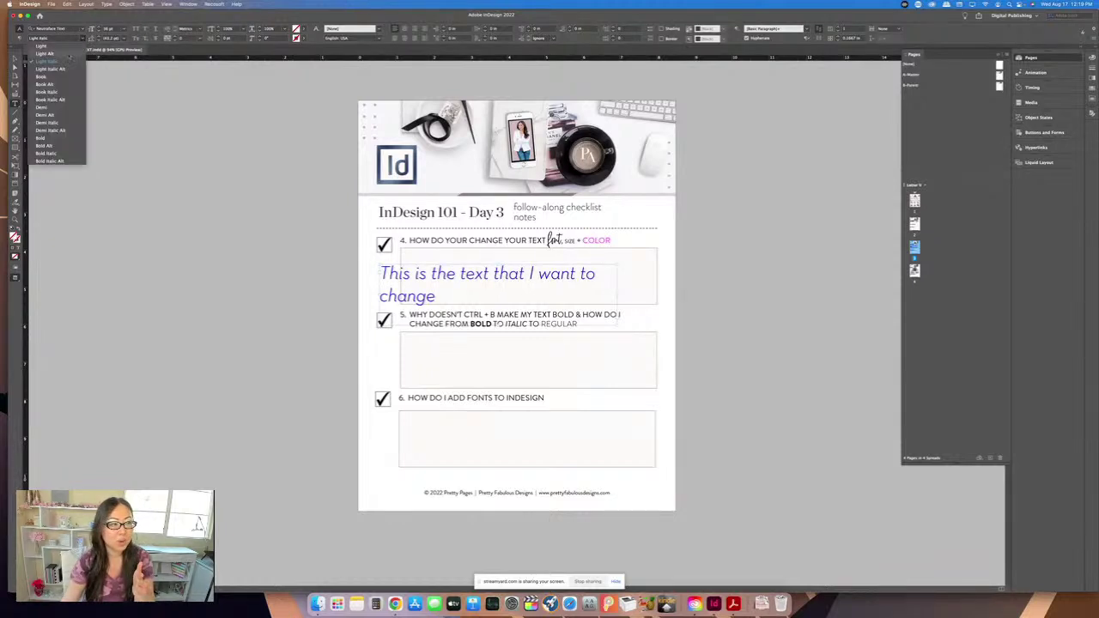
left_click(67, 68)
Step: Switch the blue text's style to Book, Book Alt and finally Book Italic
left_click(83, 39)
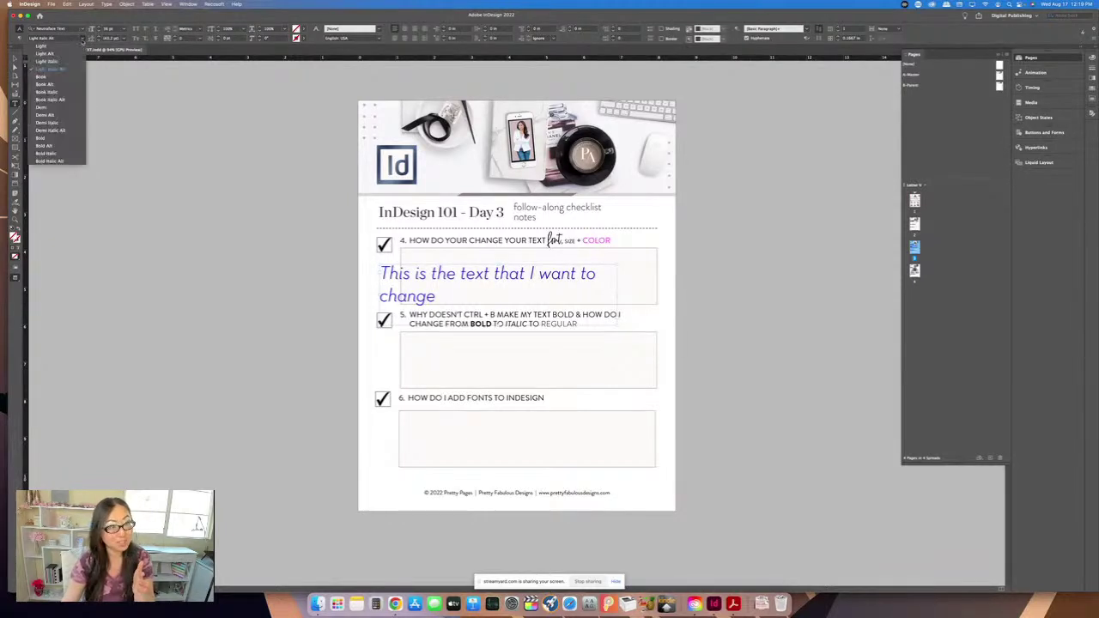
left_click(72, 76)
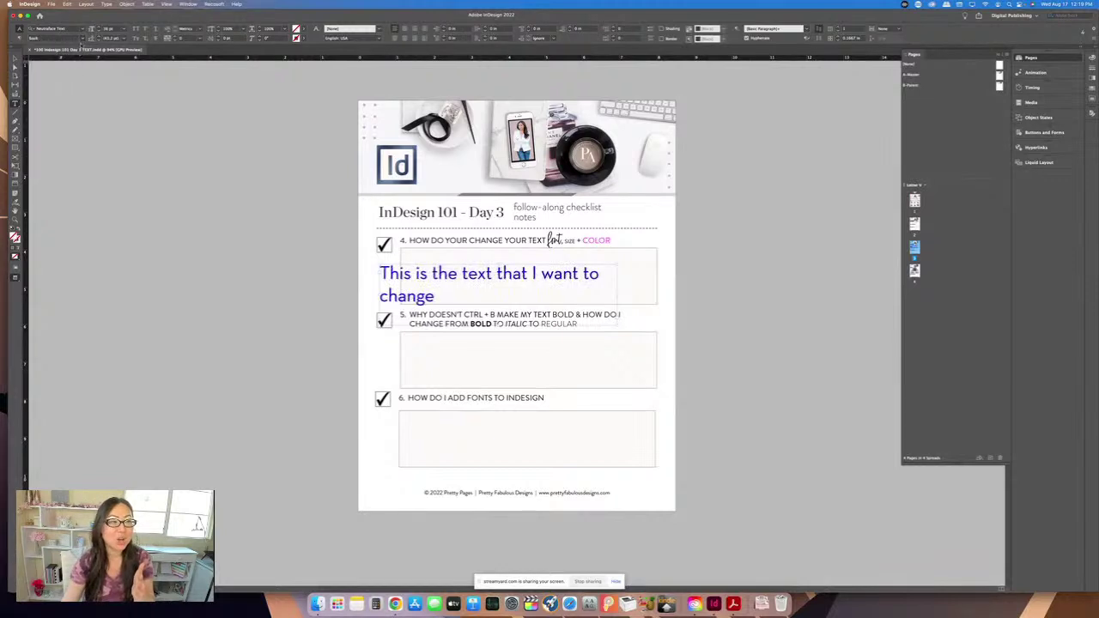
left_click(83, 39)
left_click(68, 85)
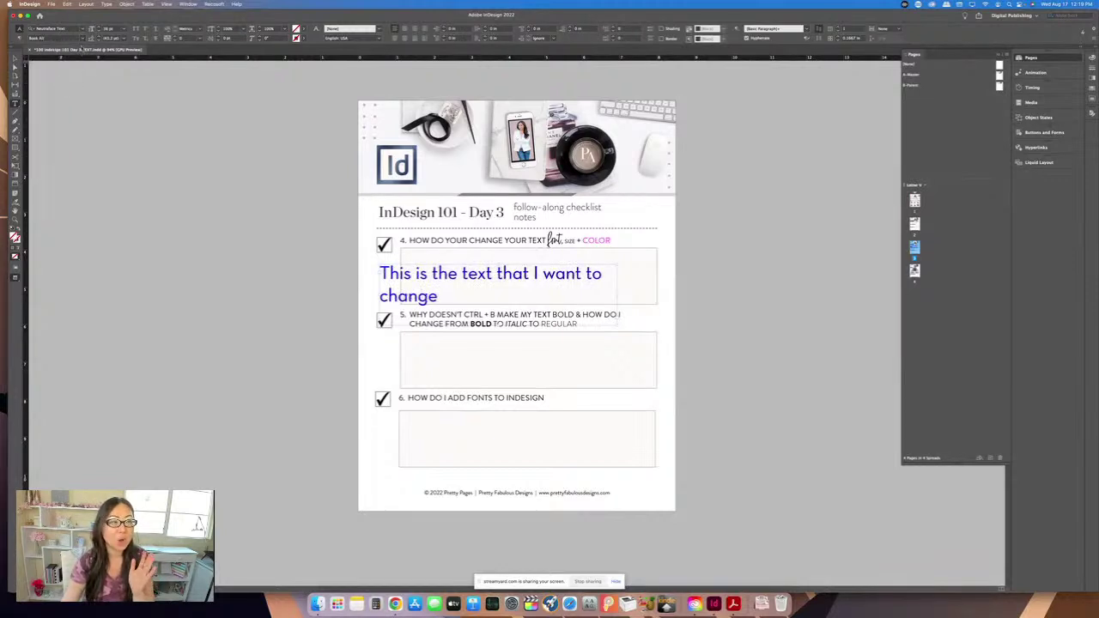
left_click(83, 39)
left_click(66, 92)
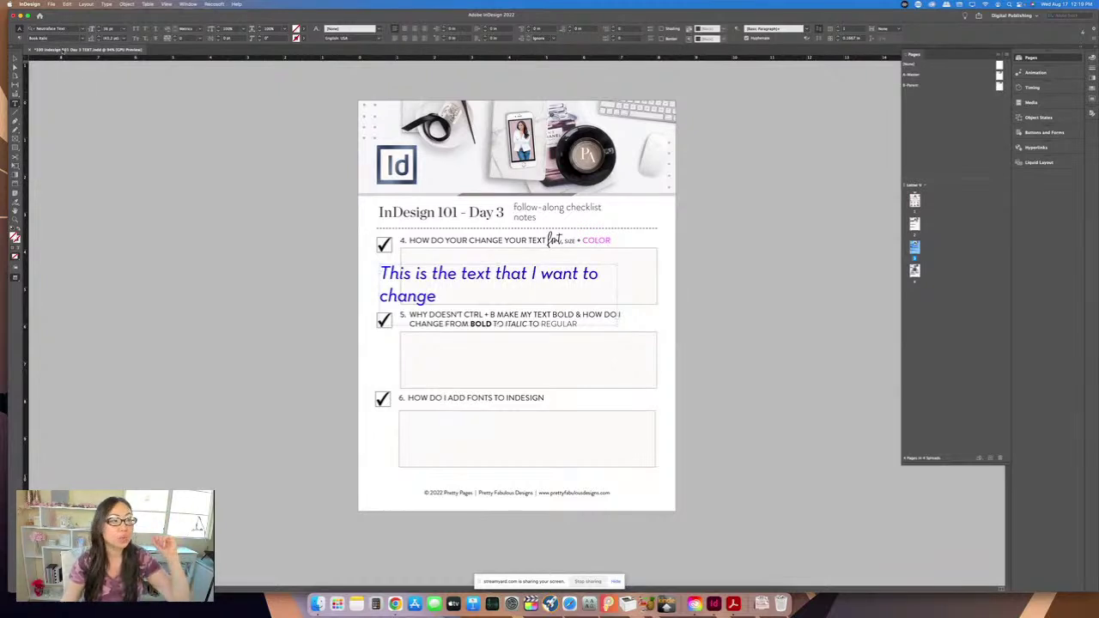
Step: Examine the font families and the number of styles listed for each, and close the font list
left_click(76, 28)
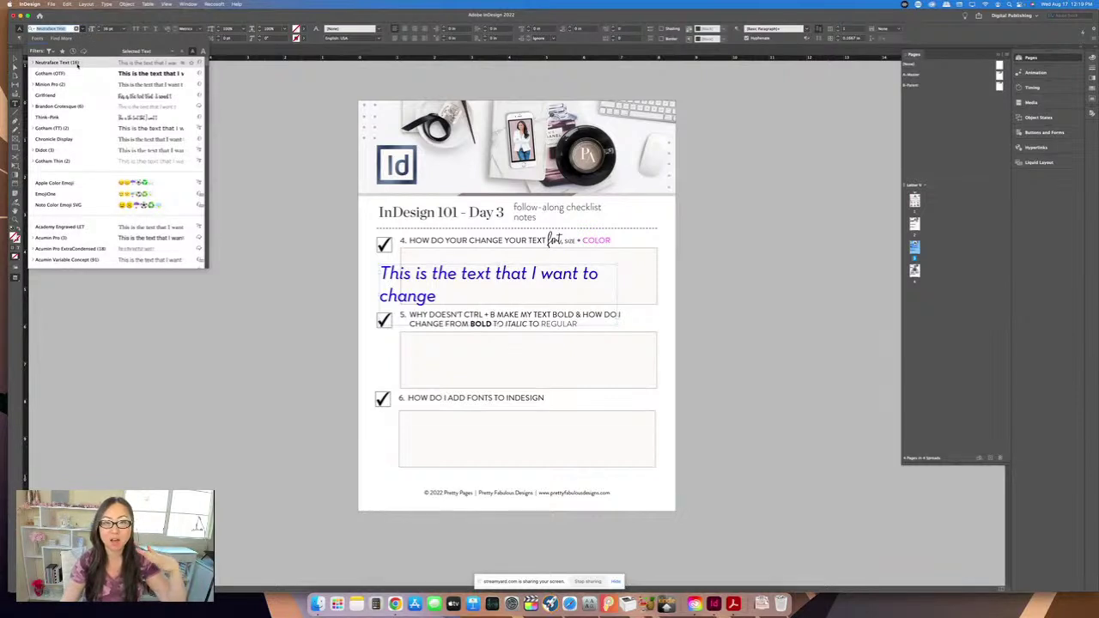
key("Escape")
key("Escape")
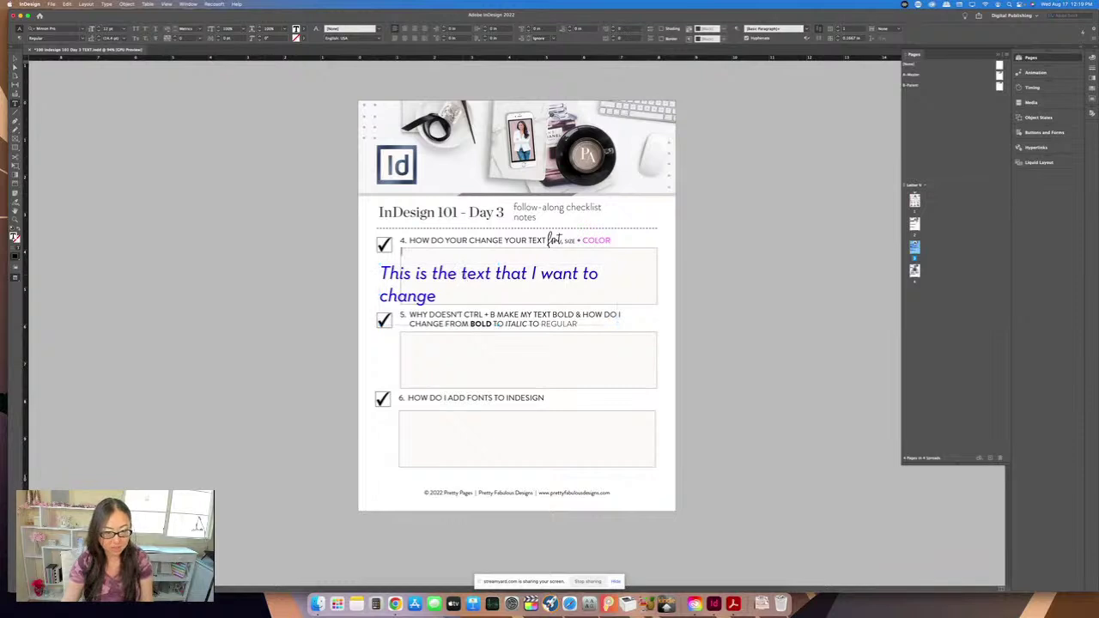
Step: Select the blue text after "Th", open and cancel Text Frame Options, set the selection's style to Bold, and deselect it
left_click_drag(400, 276, 567, 303)
key("super+b")
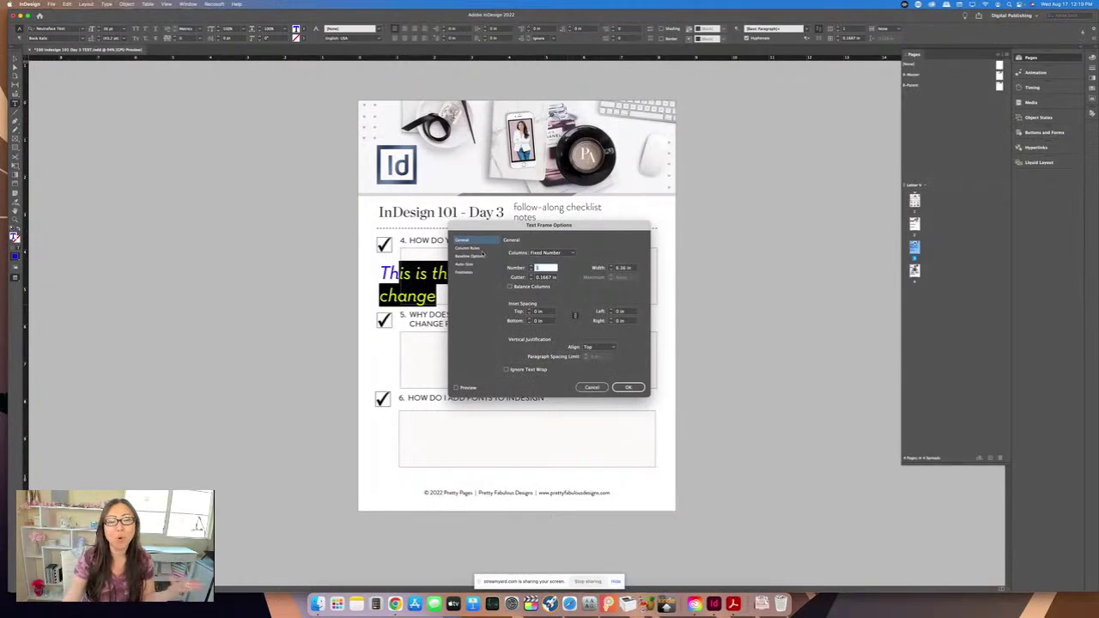
left_click(593, 388)
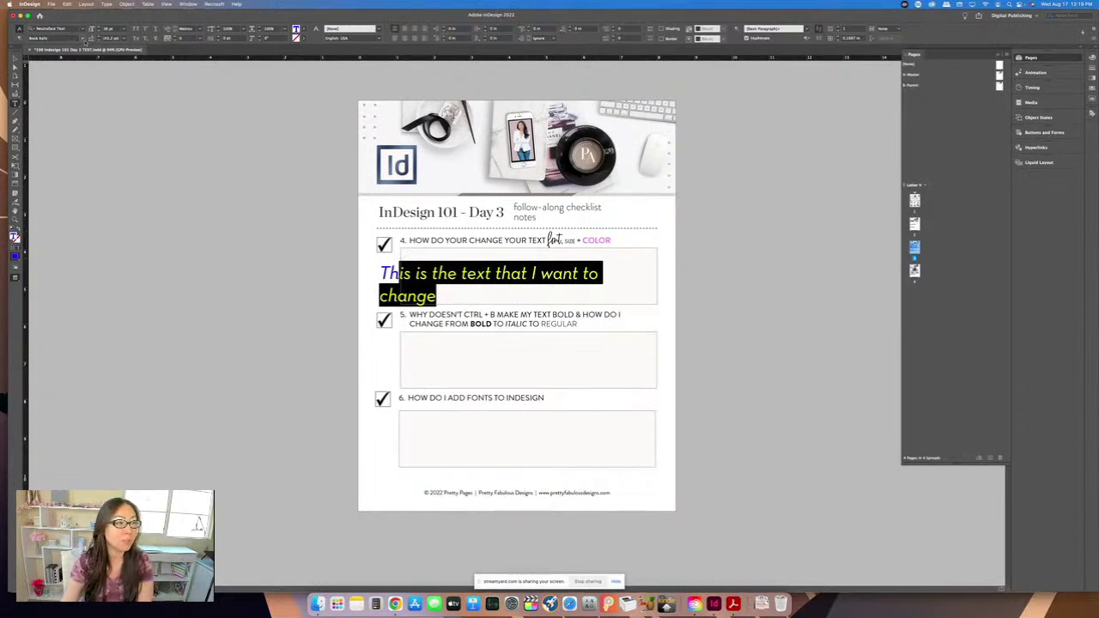
left_click(81, 40)
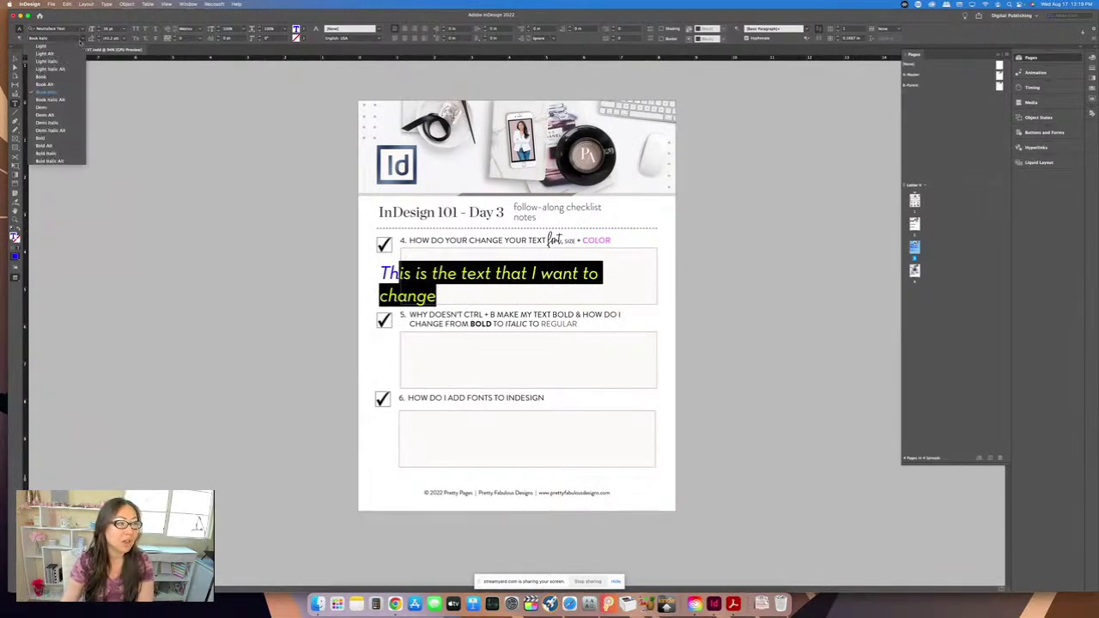
left_click(63, 139)
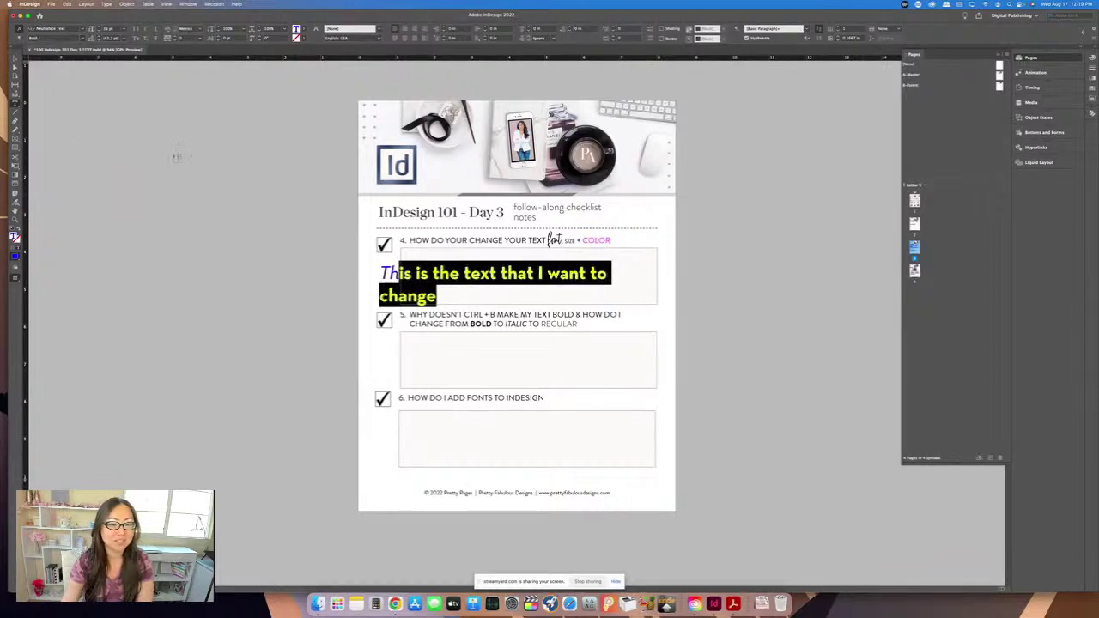
left_click(464, 270)
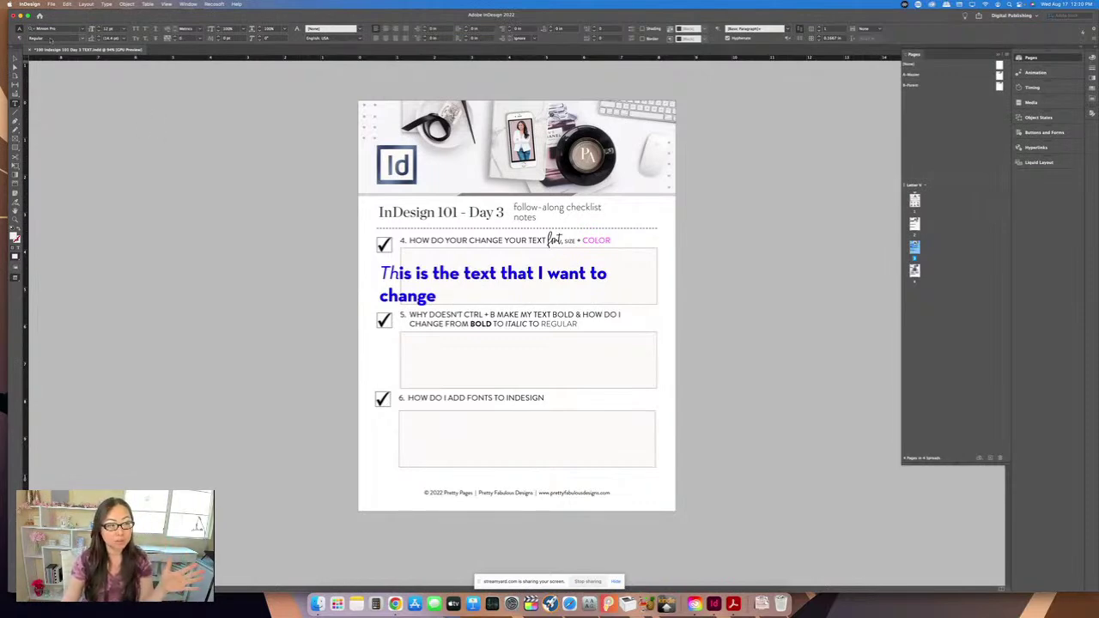
Step: Choose Minion Pro as the font and examine which font styles it offers
left_click(81, 29)
left_click(82, 30)
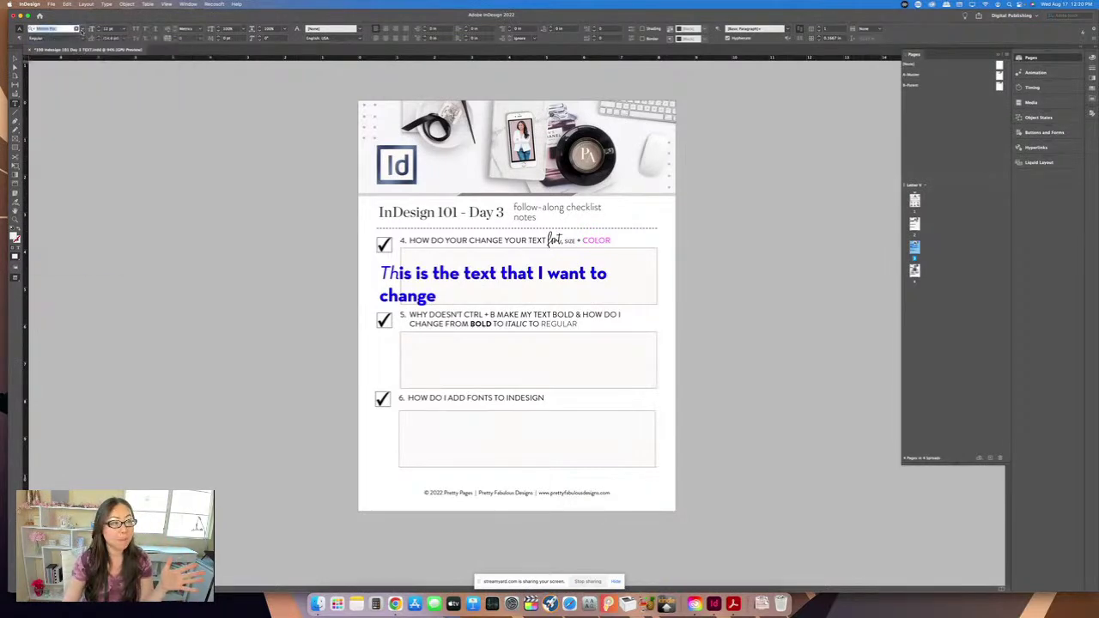
left_click(82, 29)
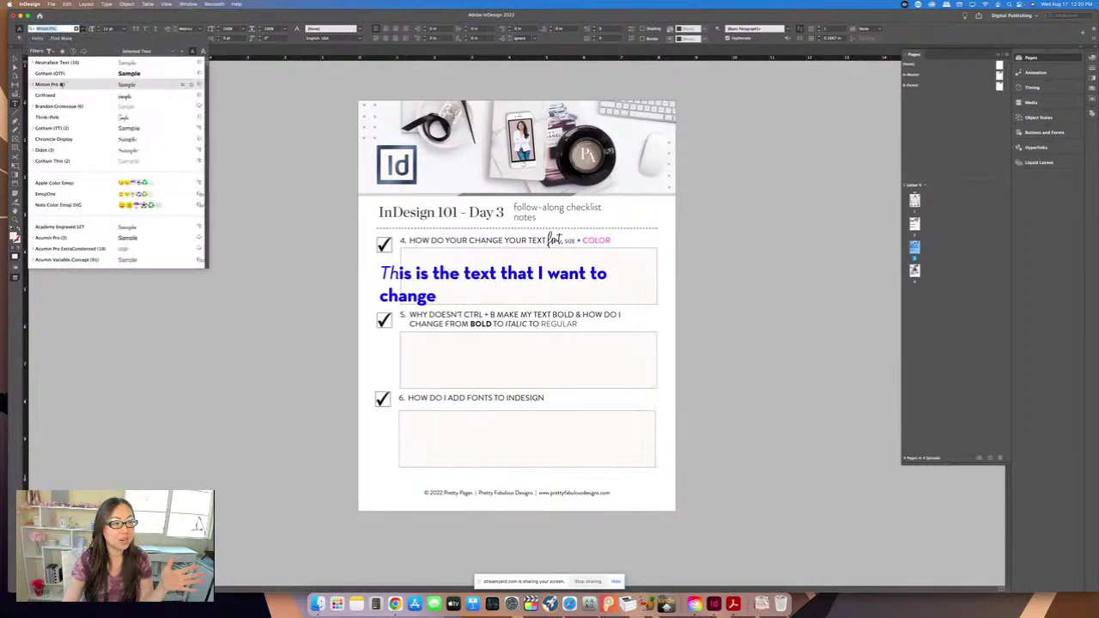
left_click(61, 84)
left_click(82, 38)
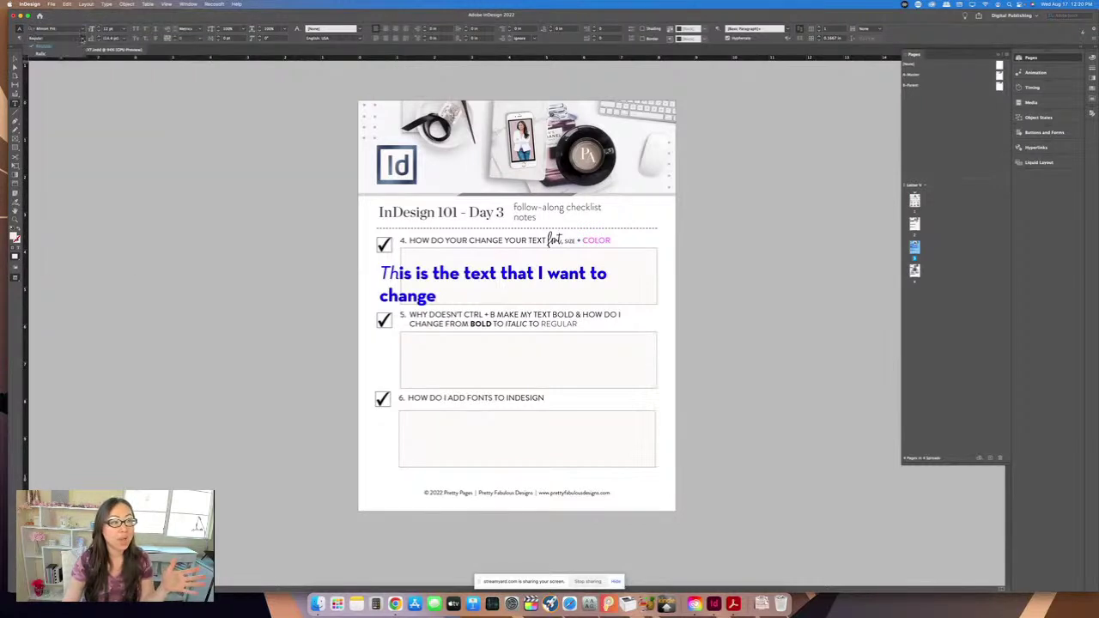
left_click(67, 54)
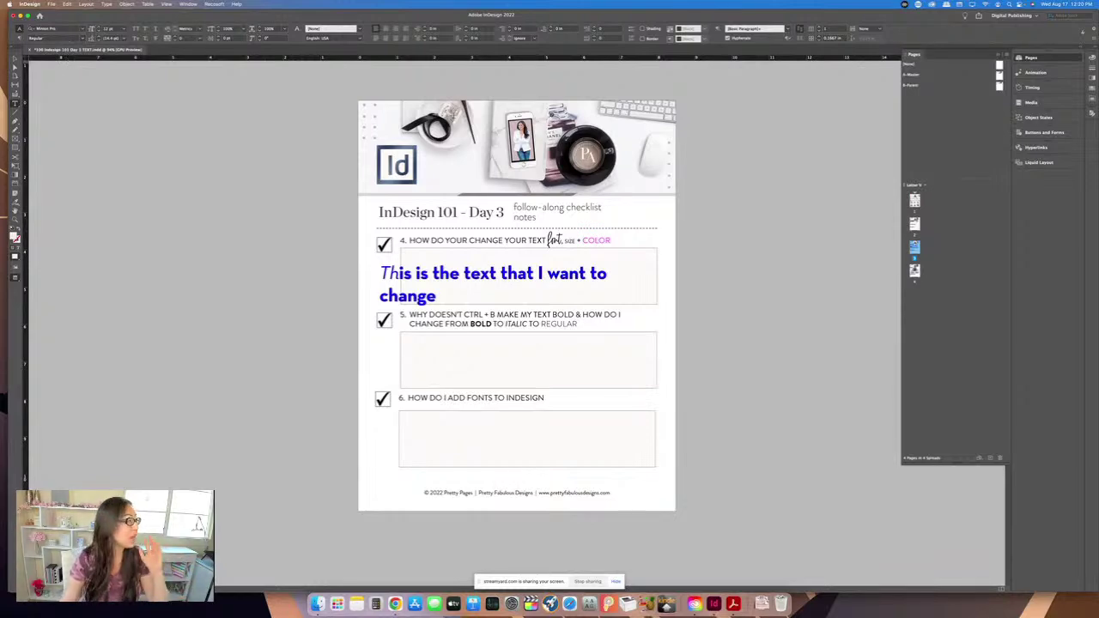
Step: Switch to Chrome, reposition the browser window, and open the Okta Neue font page on MyFonts
key("super+Tab")
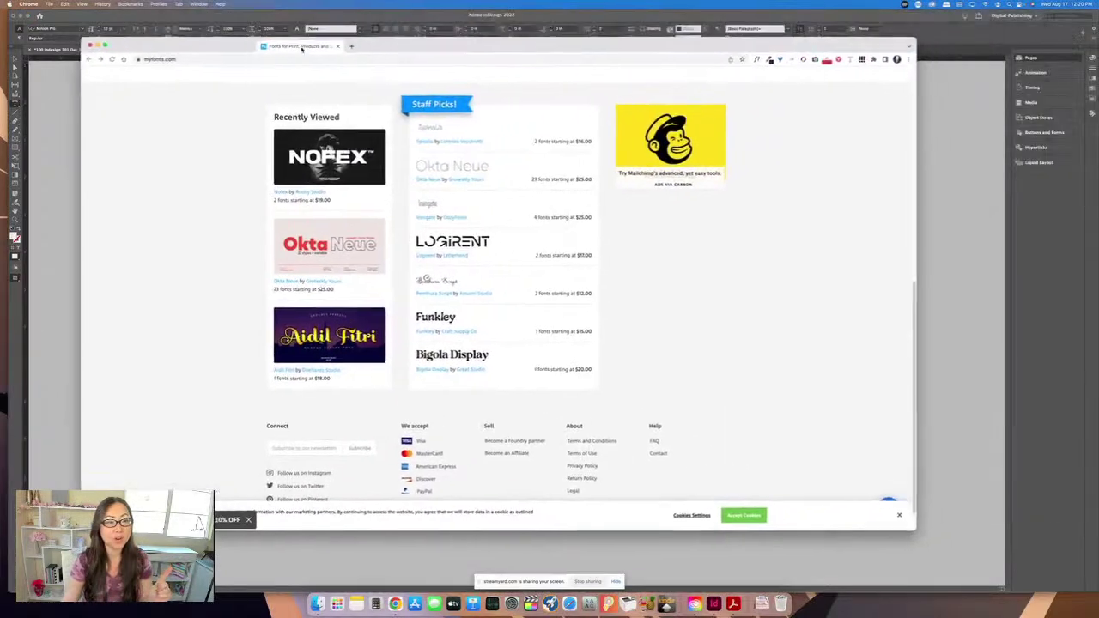
left_click_drag(301, 49, 295, 19)
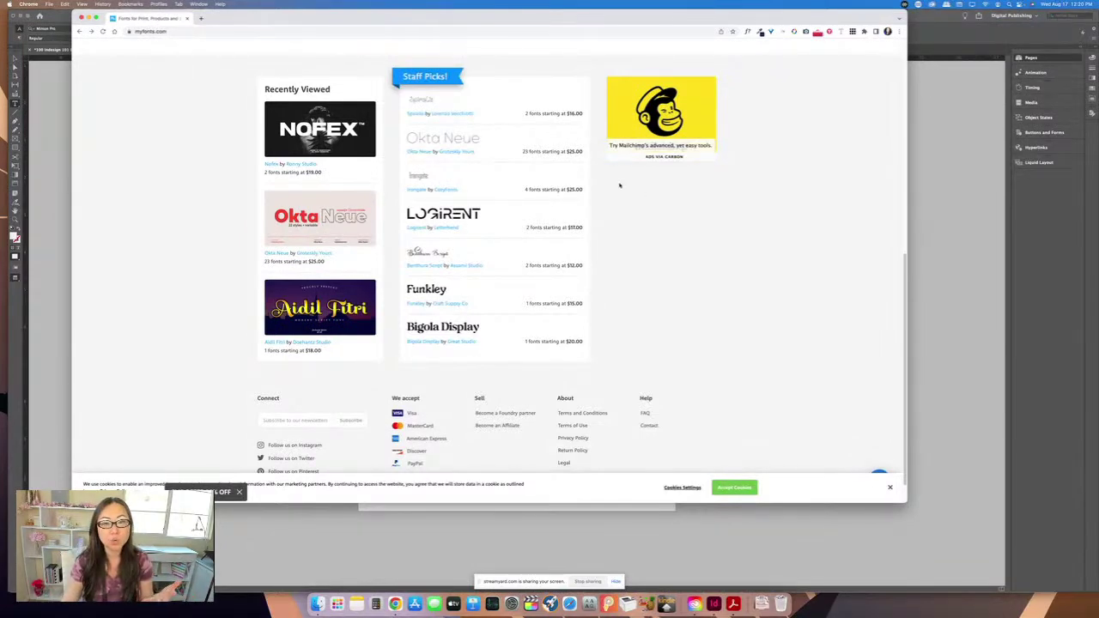
left_click(483, 152)
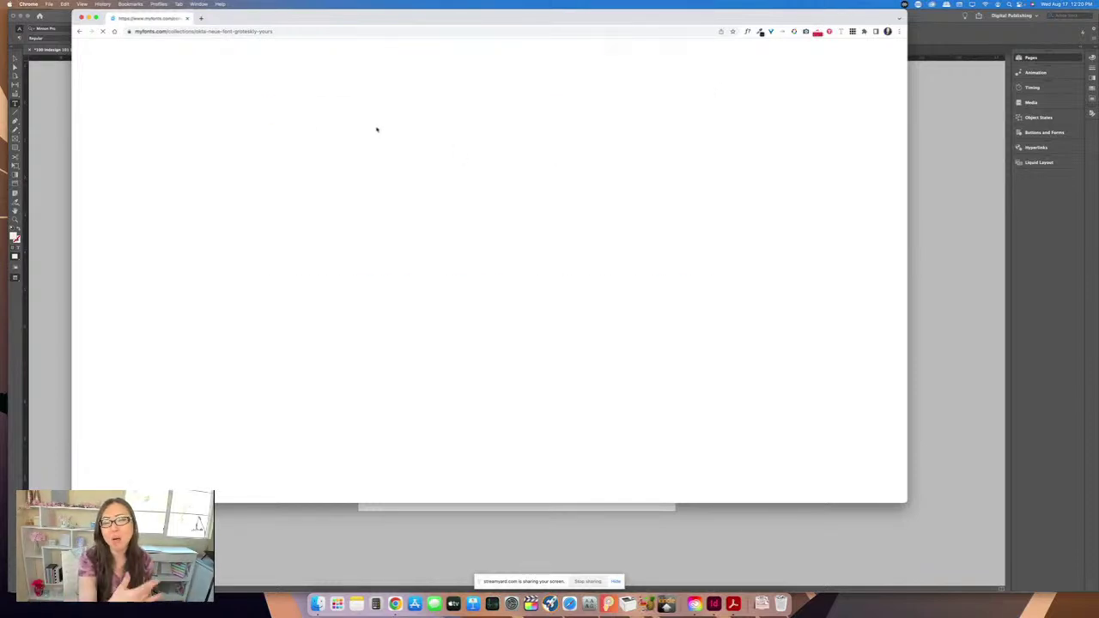
Step: Reduce the preview text size on the Okta Neue page and examine the styles and pricing of its complete family package
scroll(447, 197, "down", 5)
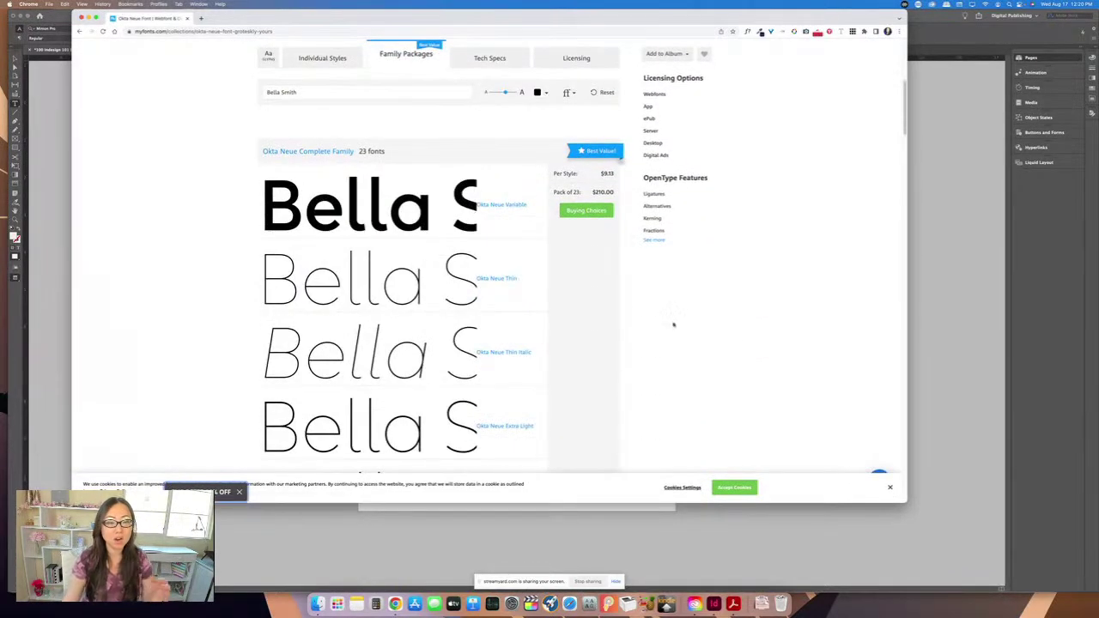
left_click_drag(506, 96, 495, 96)
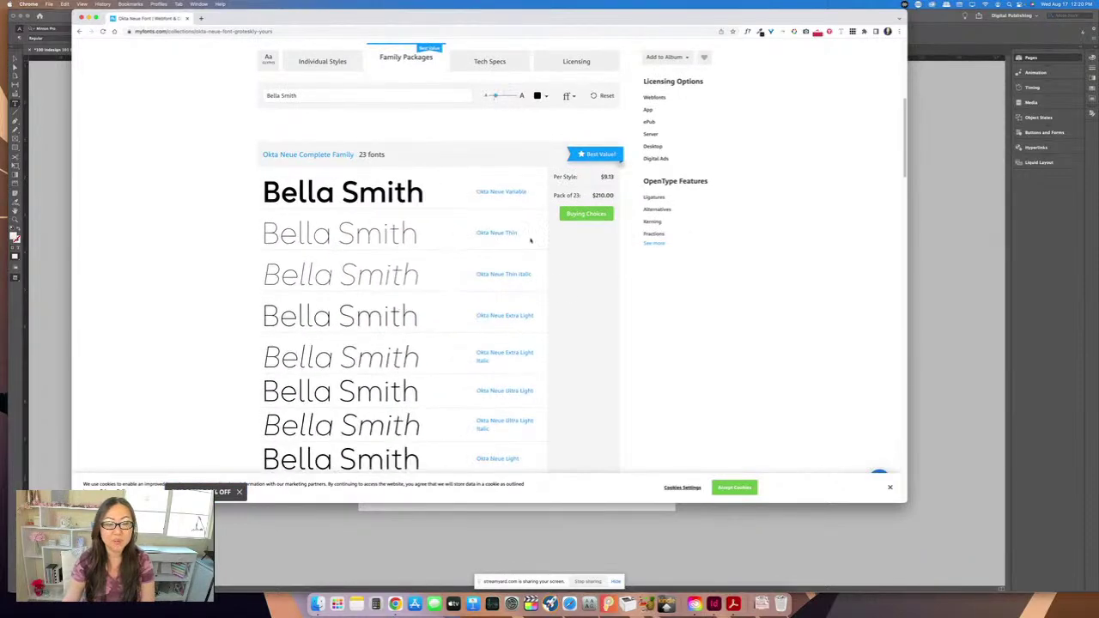
scroll(508, 172, "up", 4)
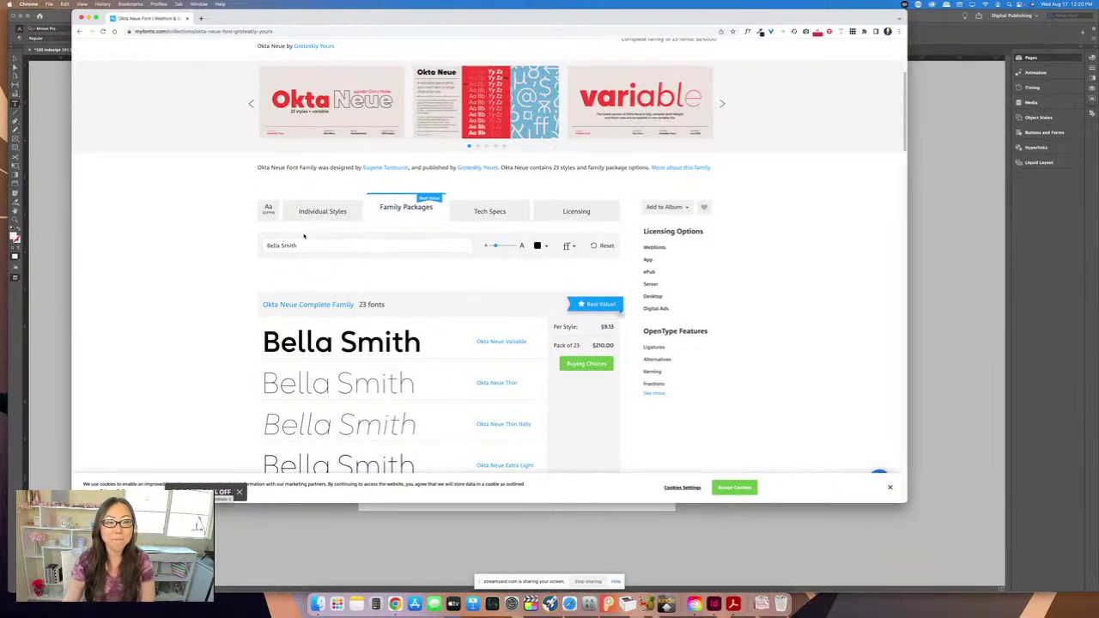
scroll(185, 258, "down", 4)
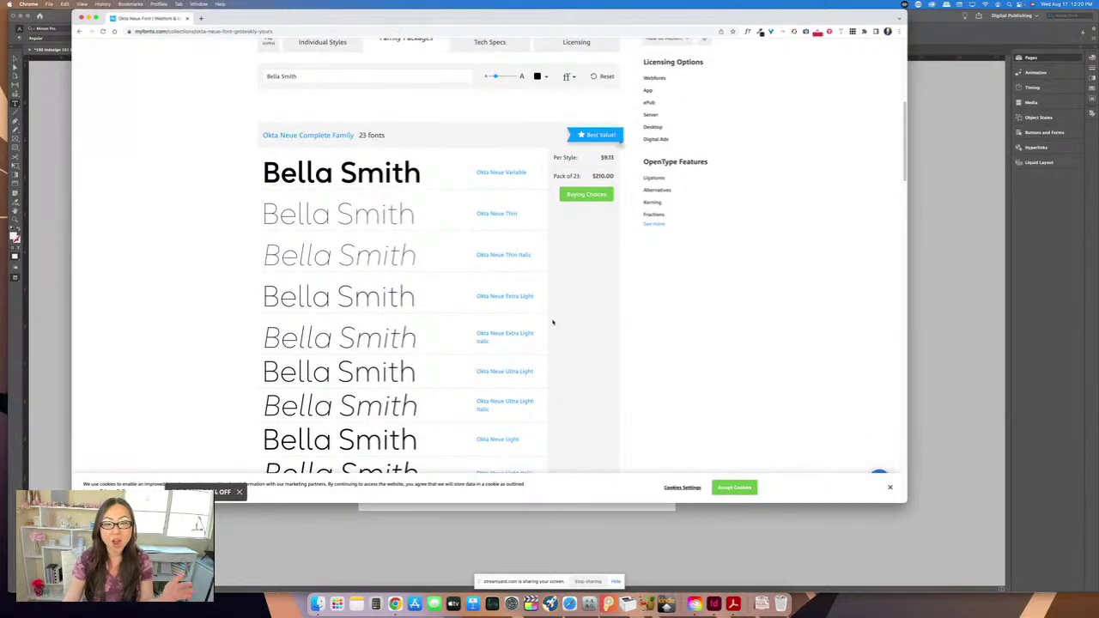
scroll(579, 332, "down", 1)
scroll(579, 331, "down", 2)
scroll(573, 325, "up", 4)
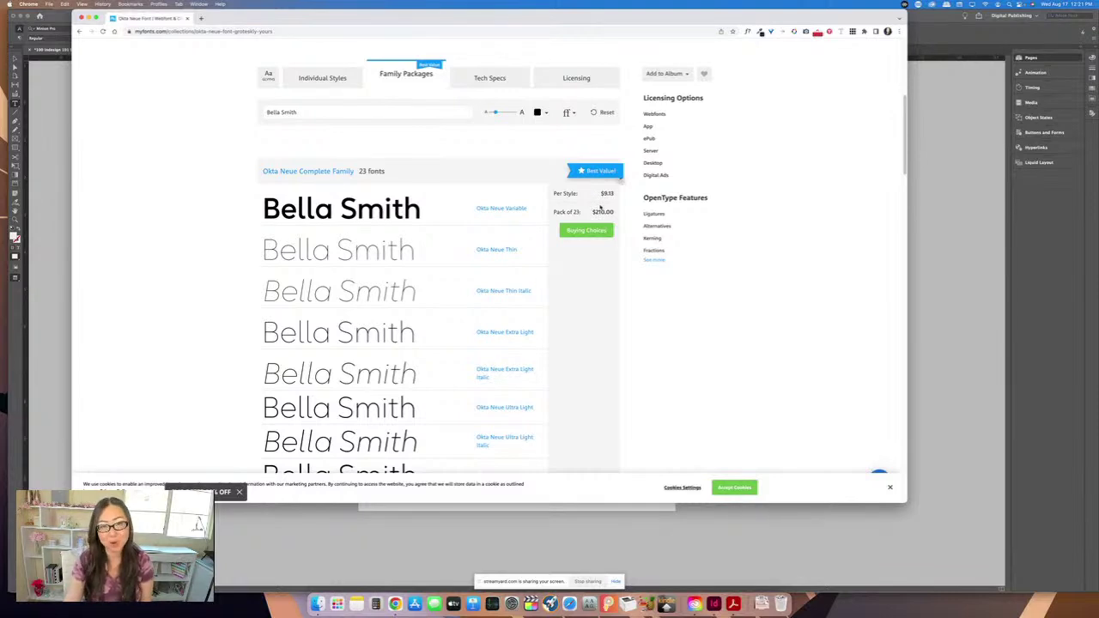
scroll(591, 334, "down", 5)
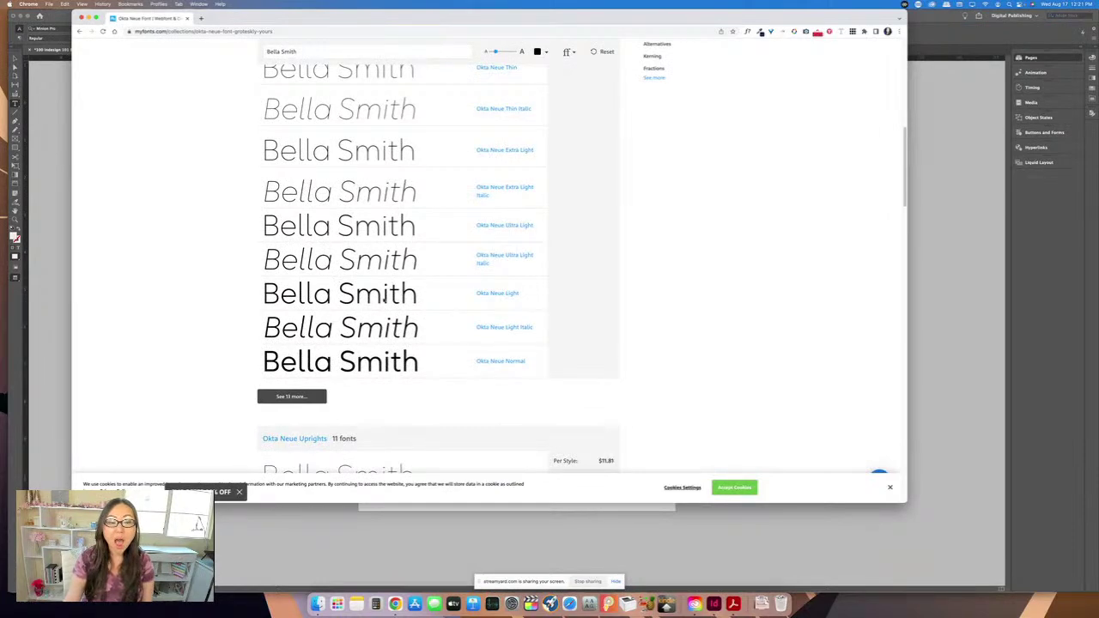
scroll(384, 298, "up", 5)
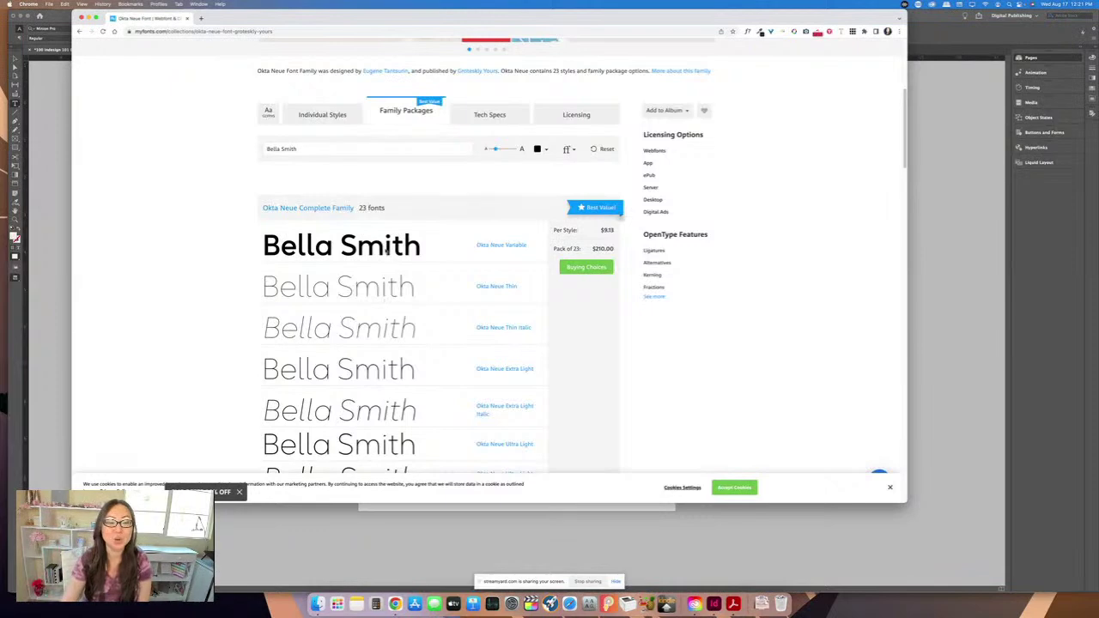
Step: Expand the Okta Neue Complete Family list to show its remaining styles and examine them through Heavy Italic
scroll(362, 267, "down", 1)
scroll(366, 251, "down", 5)
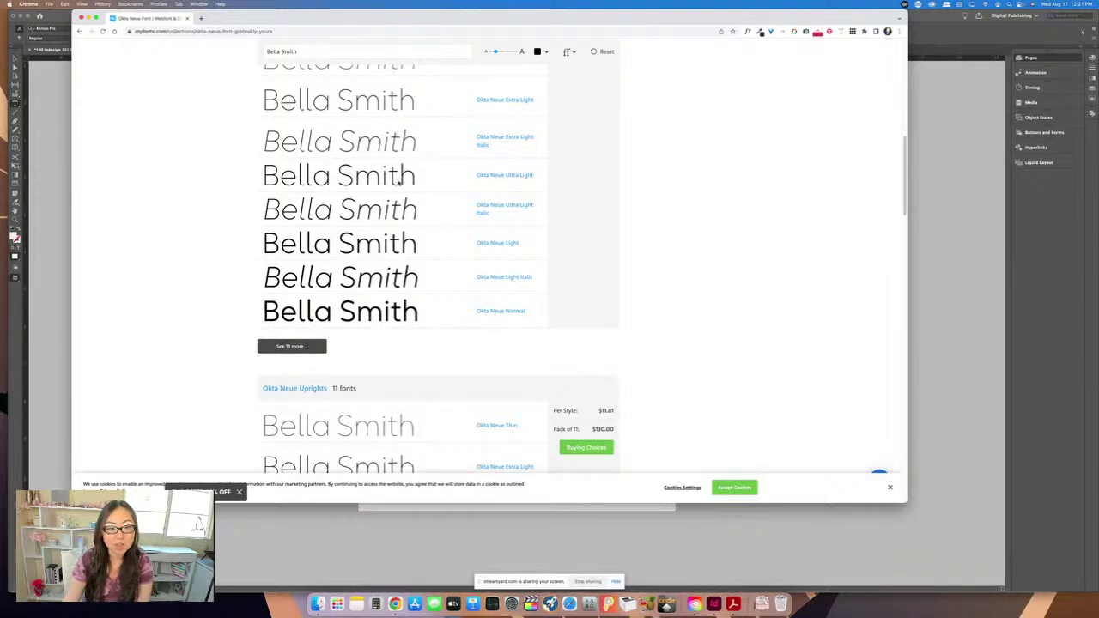
scroll(399, 178, "down", 3)
scroll(305, 204, "down", 1)
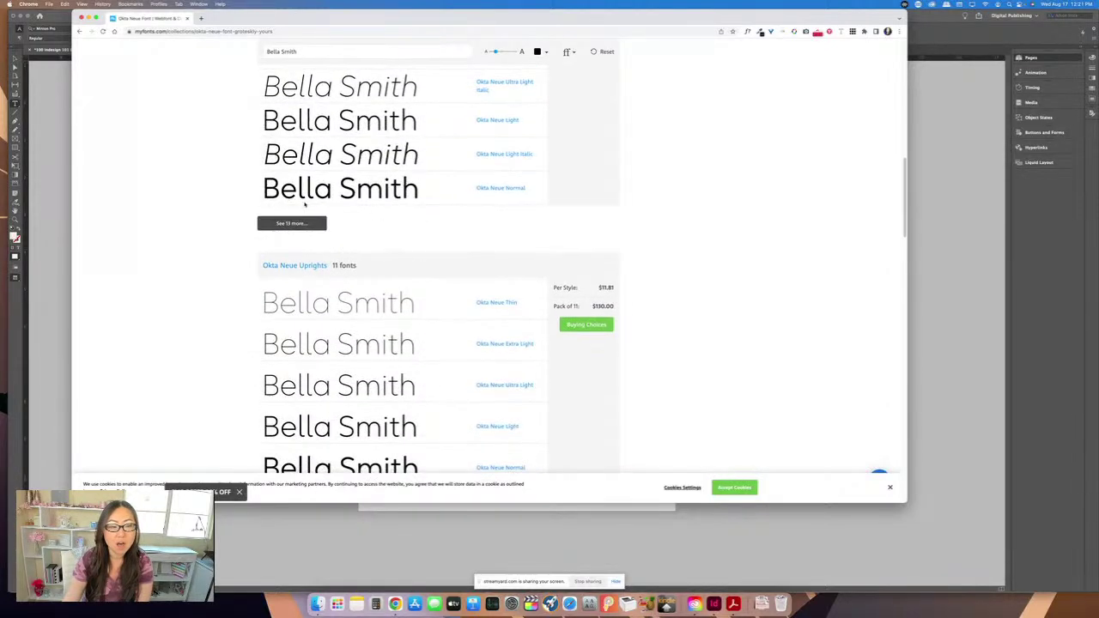
left_click(304, 225)
scroll(400, 271, "down", 3)
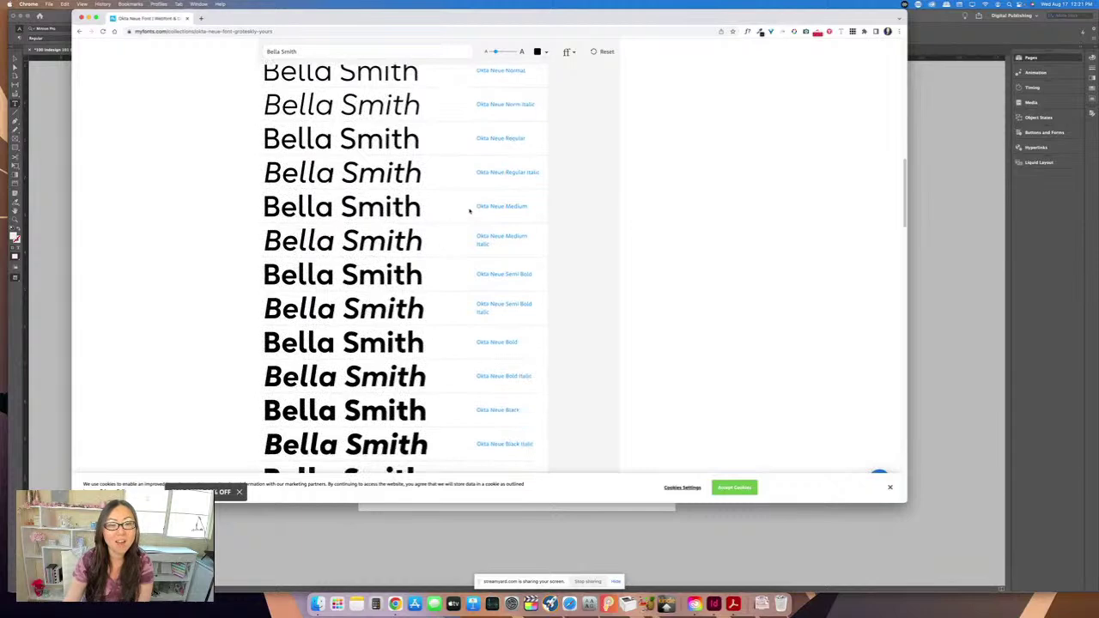
scroll(427, 238, "down", 10)
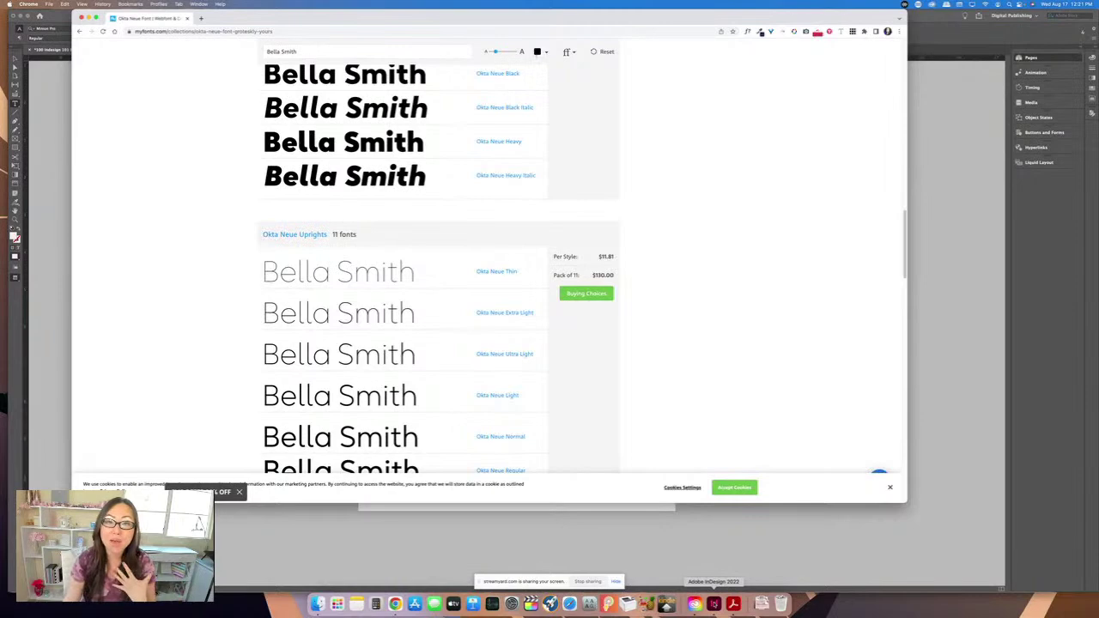
Step: Switch to InDesign, select the blue text from "is the text" through "change", and slant it with a positive skew
left_click(713, 605)
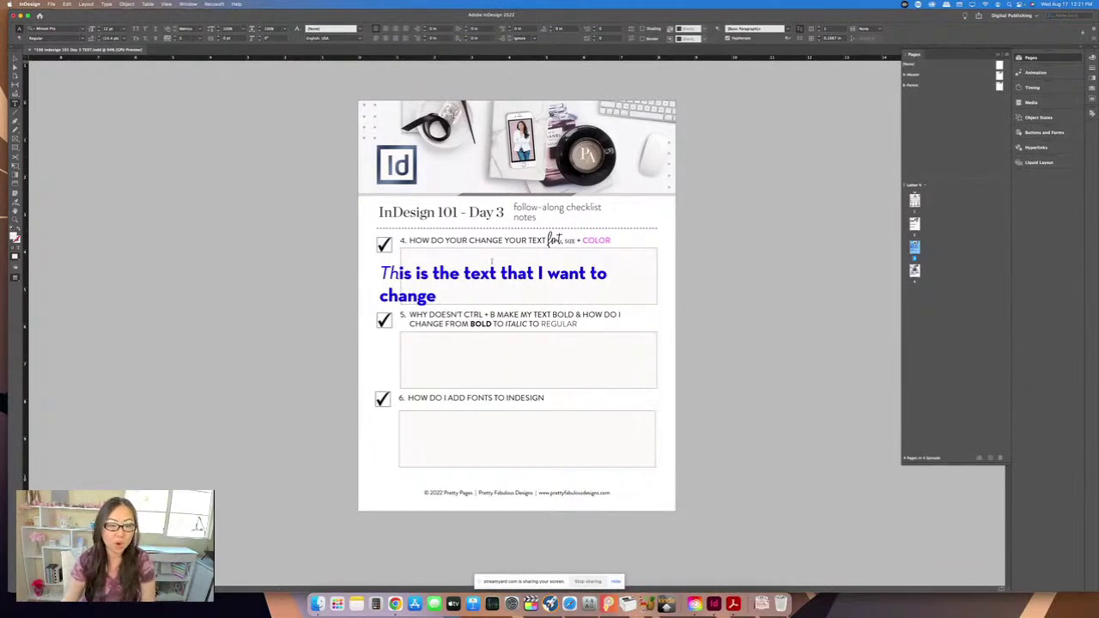
left_click(436, 295)
left_click(416, 273, "shift")
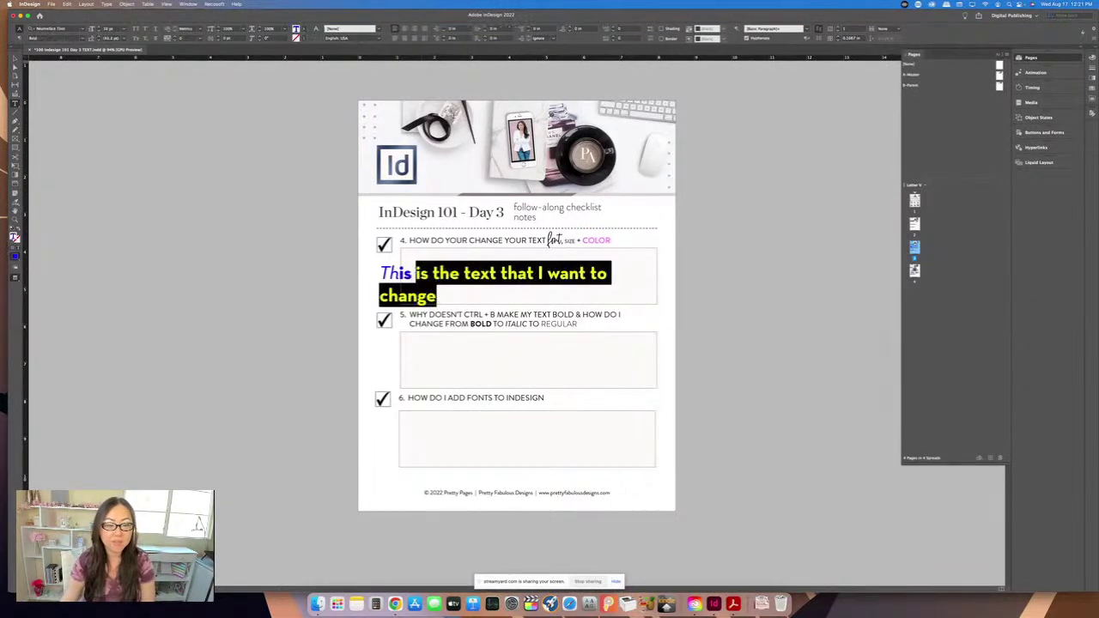
mouse_move(416, 273)
left_mouse_down()
mouse_move(379, 274)
mouse_move(426, 274)
mouse_move(415, 273)
left_mouse_up()
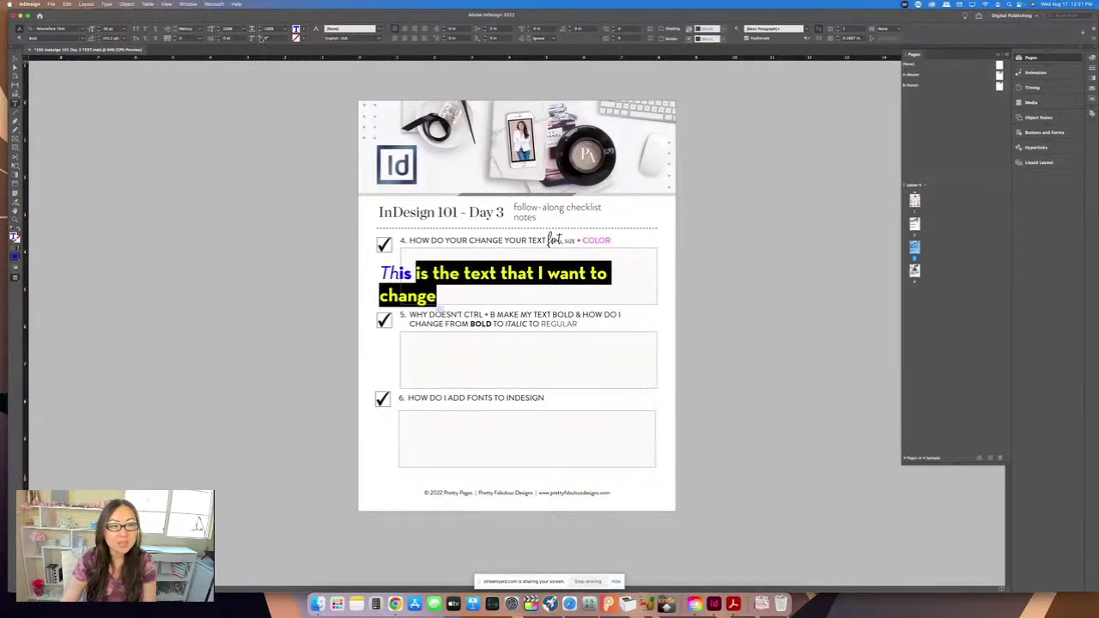
left_click(260, 37)
left_click(260, 37)
left_click(260, 37)
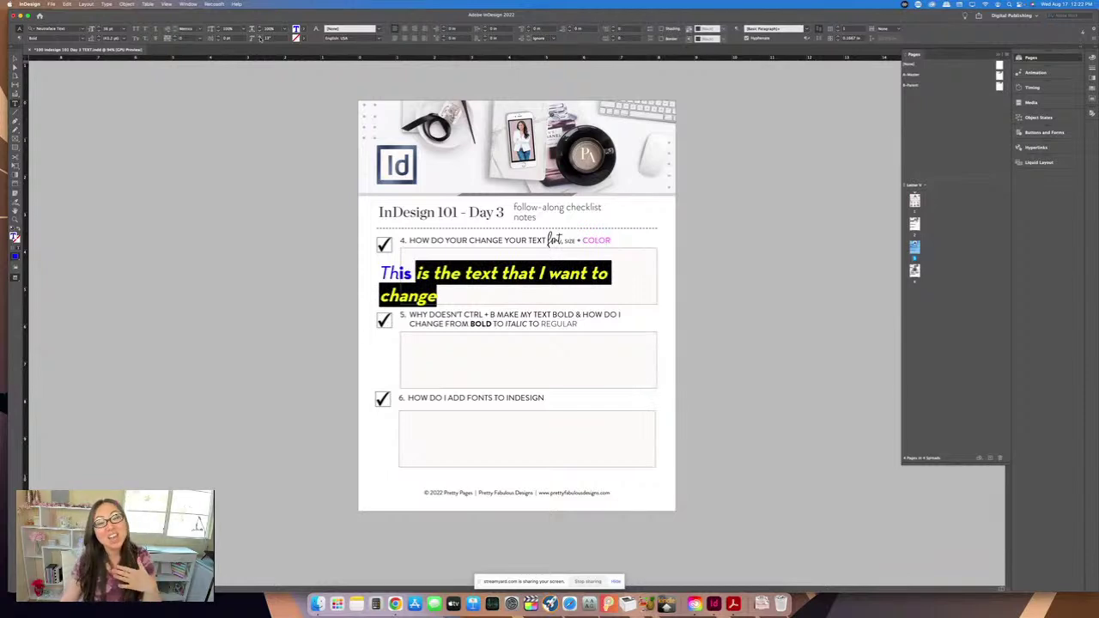
Step: Increase the selected text's skew further and deselect it, reselect from the "s" of the second "is", reduce its skew, and exit text editing
left_click(260, 38)
left_click(260, 38)
left_click(260, 38)
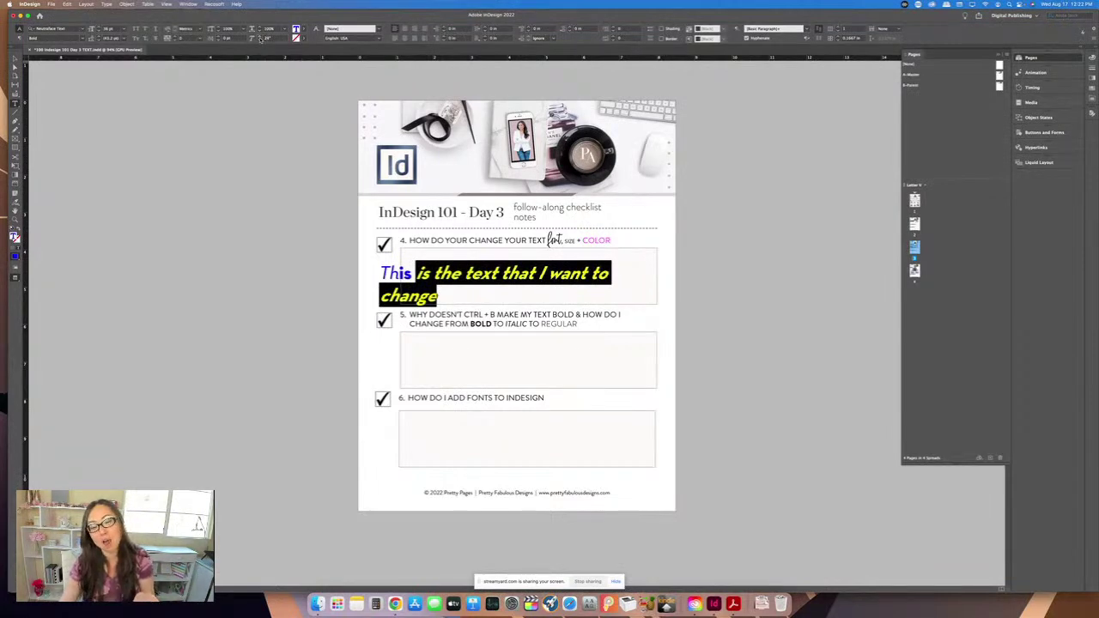
left_click(566, 303)
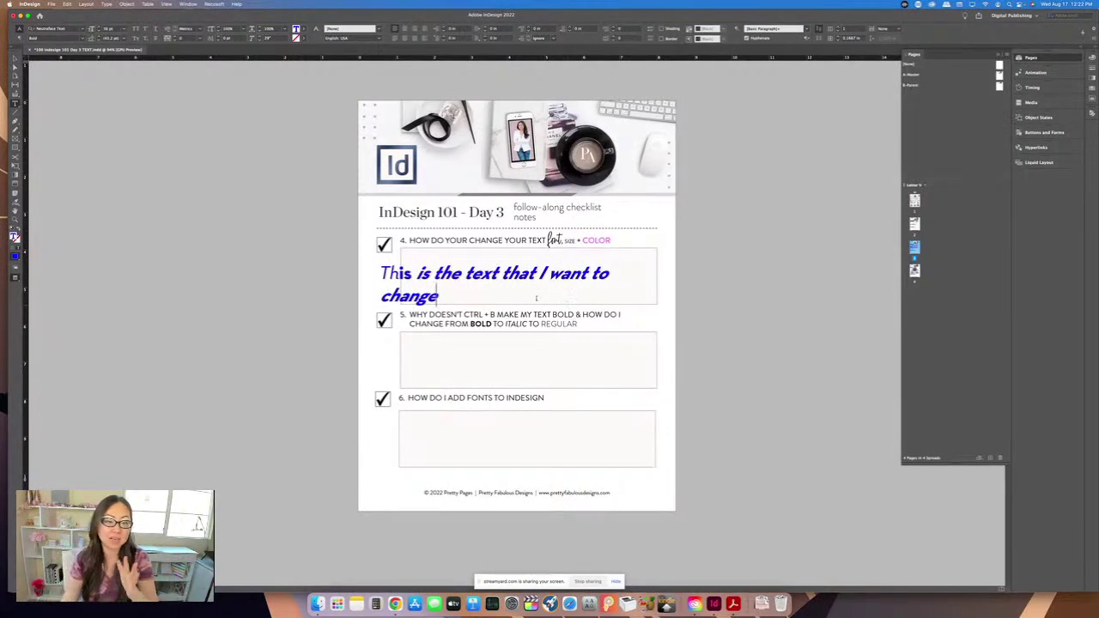
left_click_drag(448, 292, 421, 273)
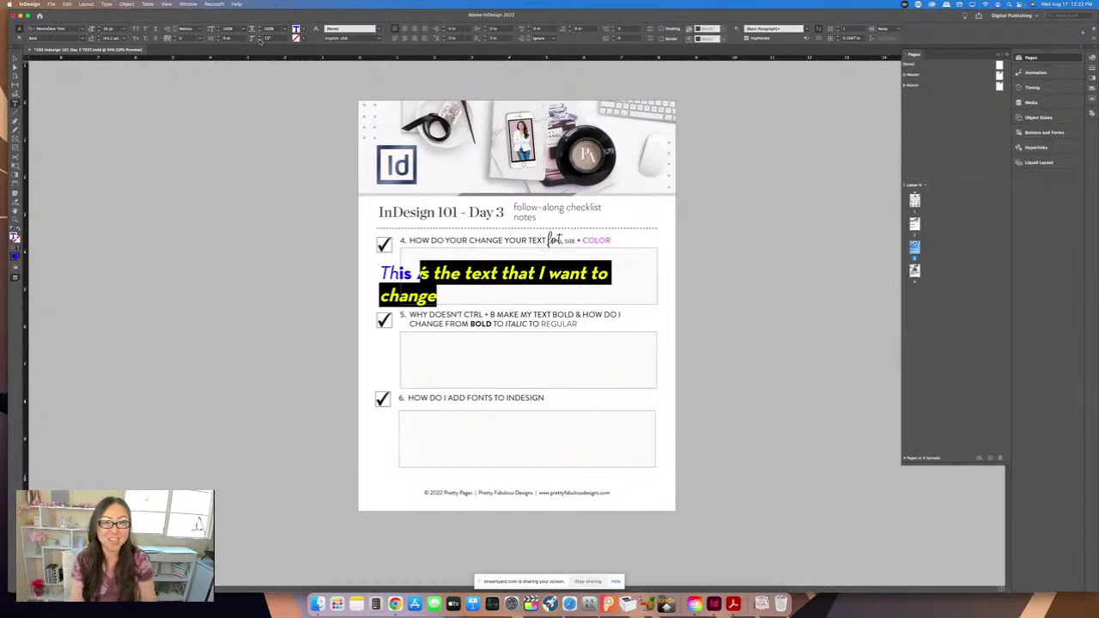
key("Escape")
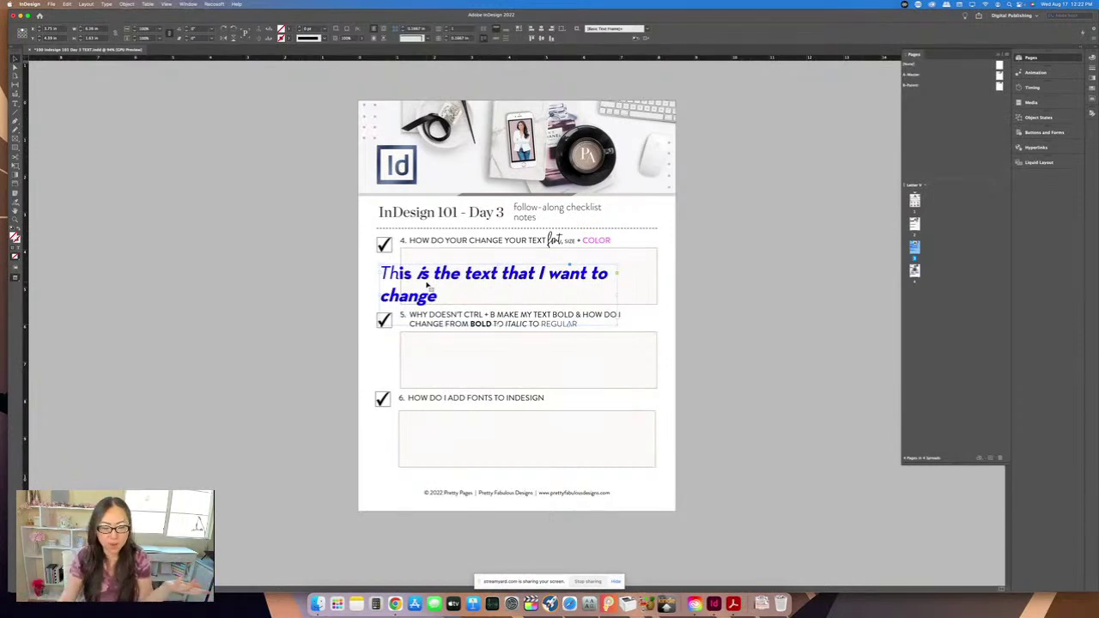
Step: Switch to Chrome, go to the MyFonts home page, open the Nofex font, and examine which styles its family includes
left_click(395, 603)
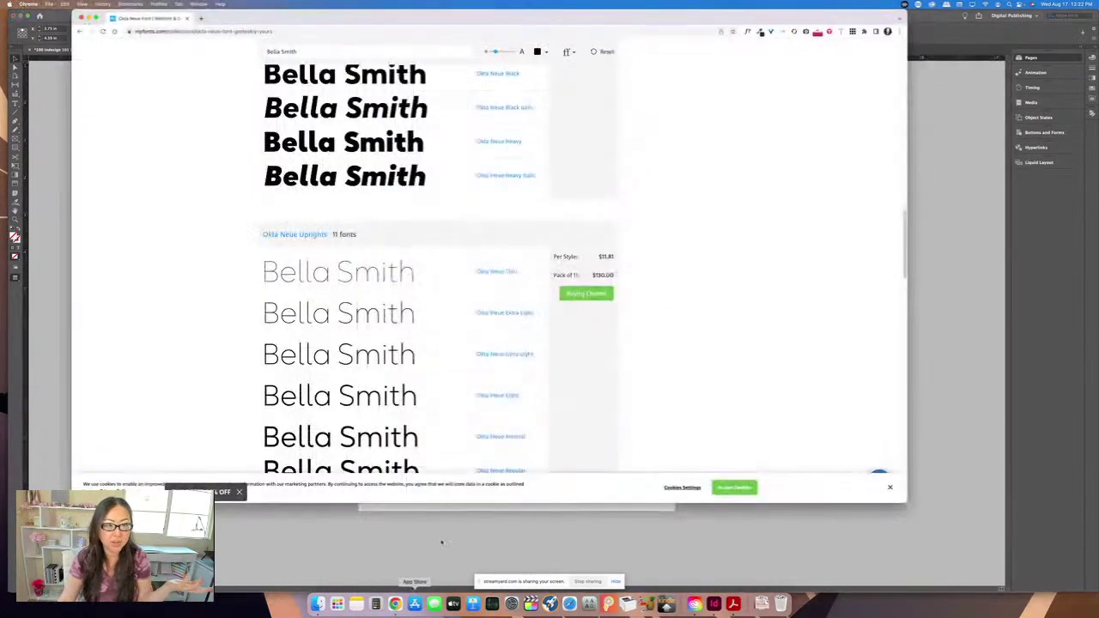
scroll(172, 123, "up", 15)
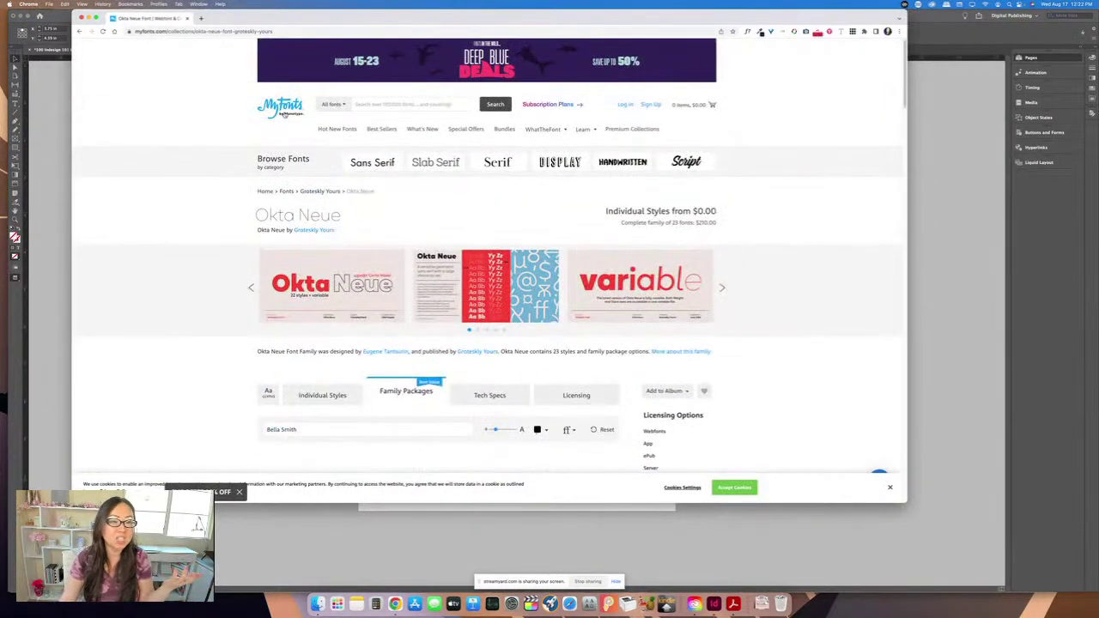
left_click(268, 112)
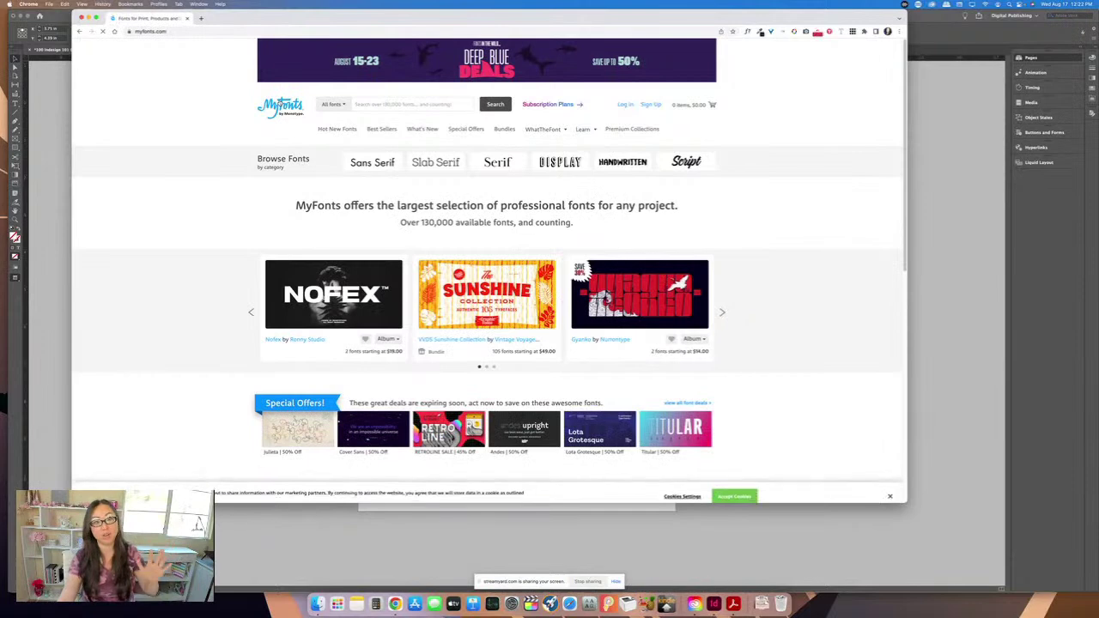
scroll(328, 218, "down", 3)
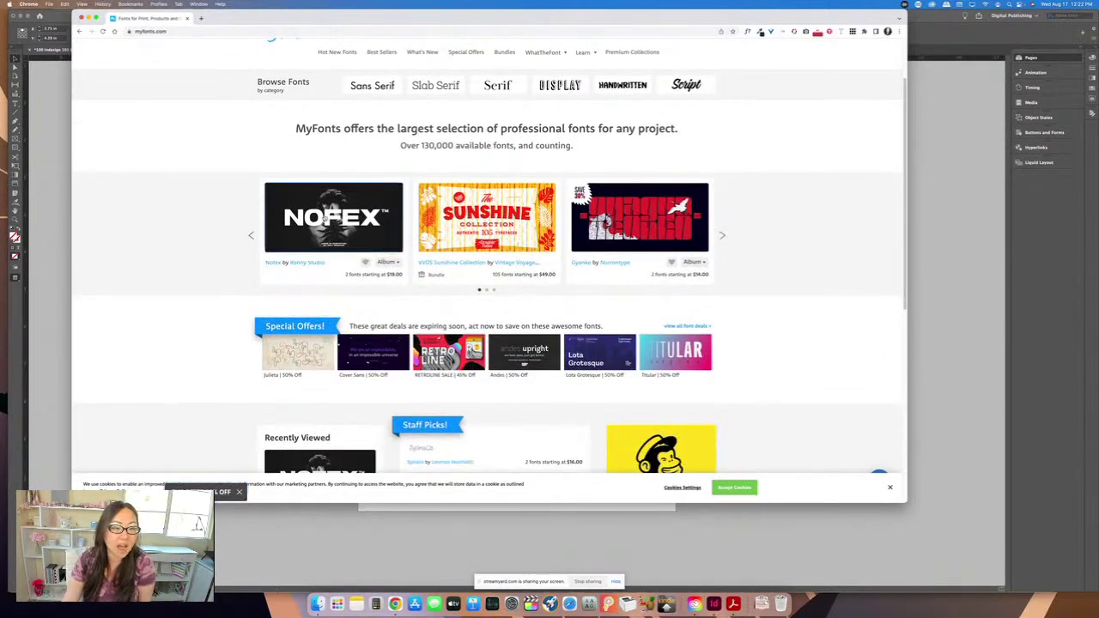
left_click(329, 218)
scroll(427, 230, "down", 2)
scroll(427, 231, "down", 3)
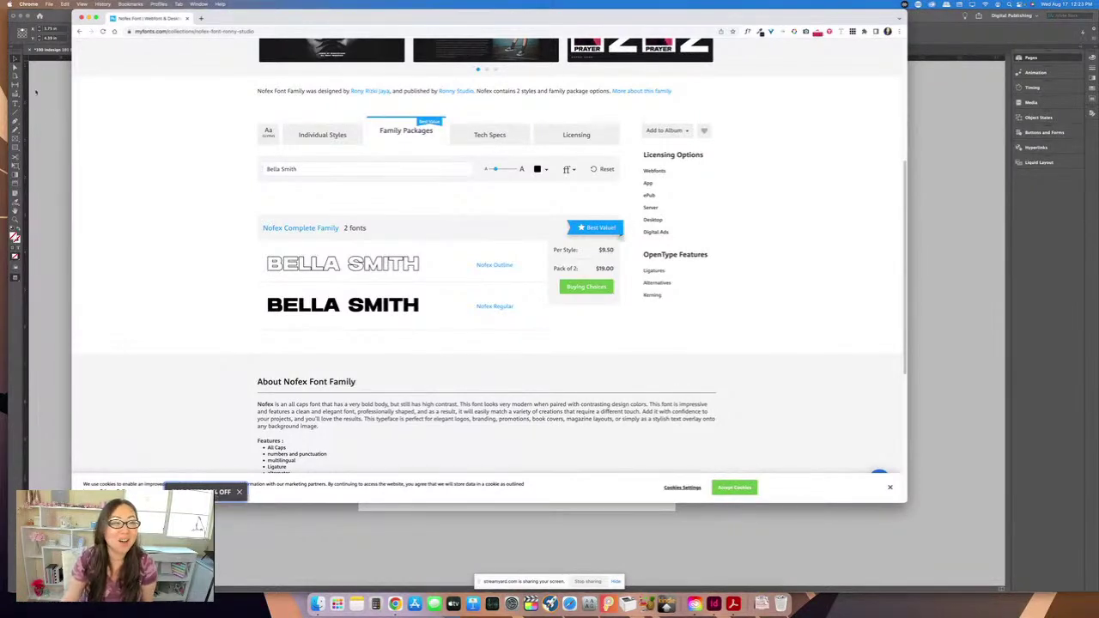
Step: Return to InDesign, activate the Type tool, and browse the font list to see which families contain several styles, leaving the font unchanged
left_click(61, 130)
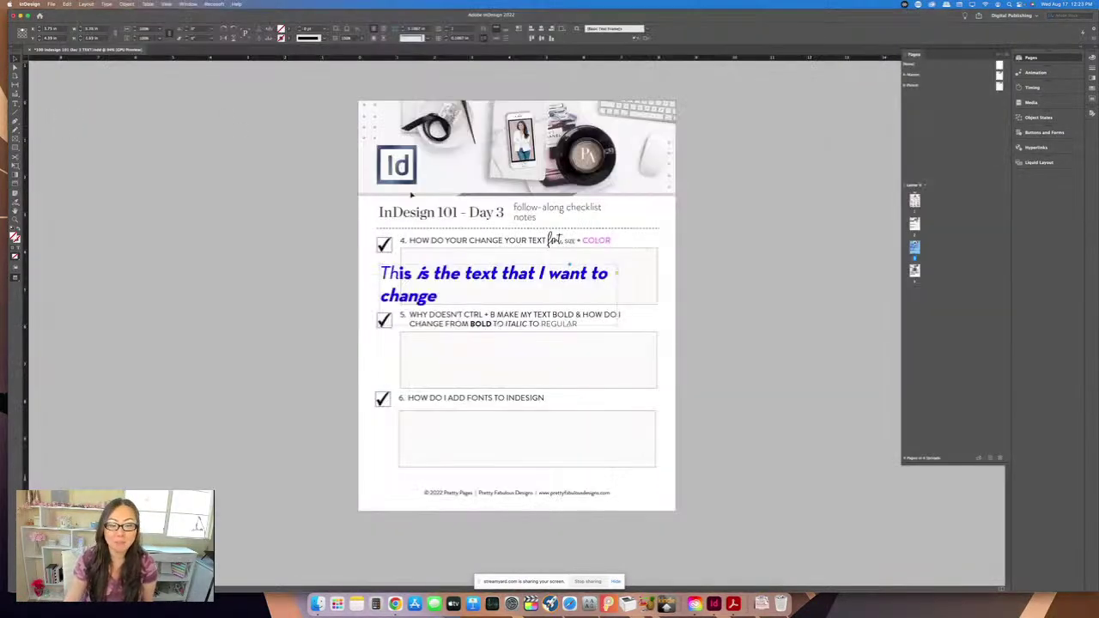
scroll(579, 311, "down", 5)
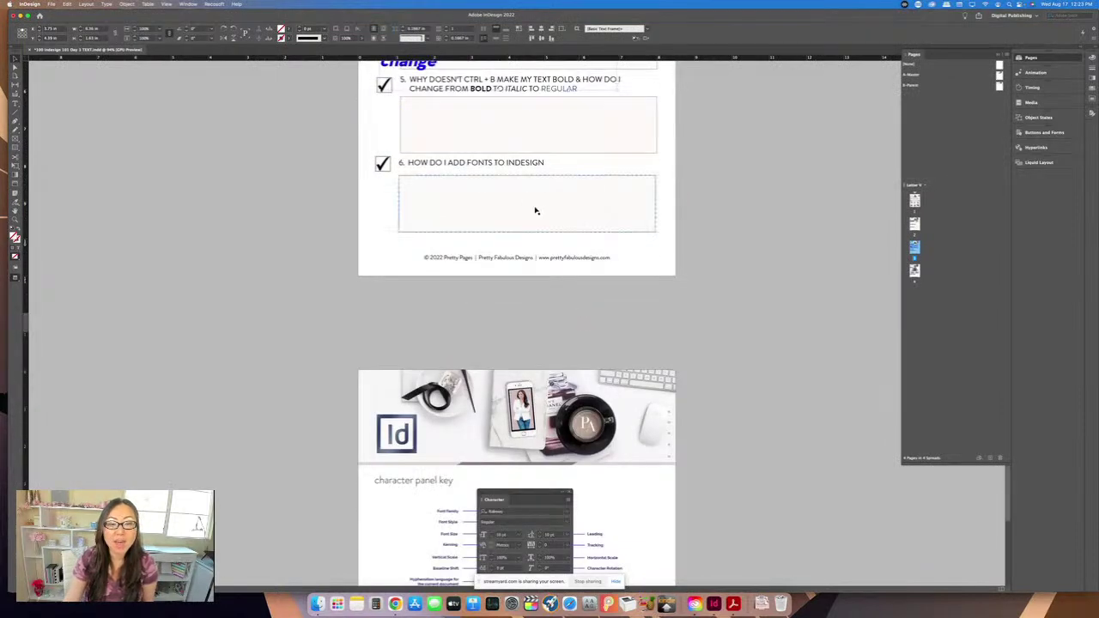
scroll(535, 211, "up", 1)
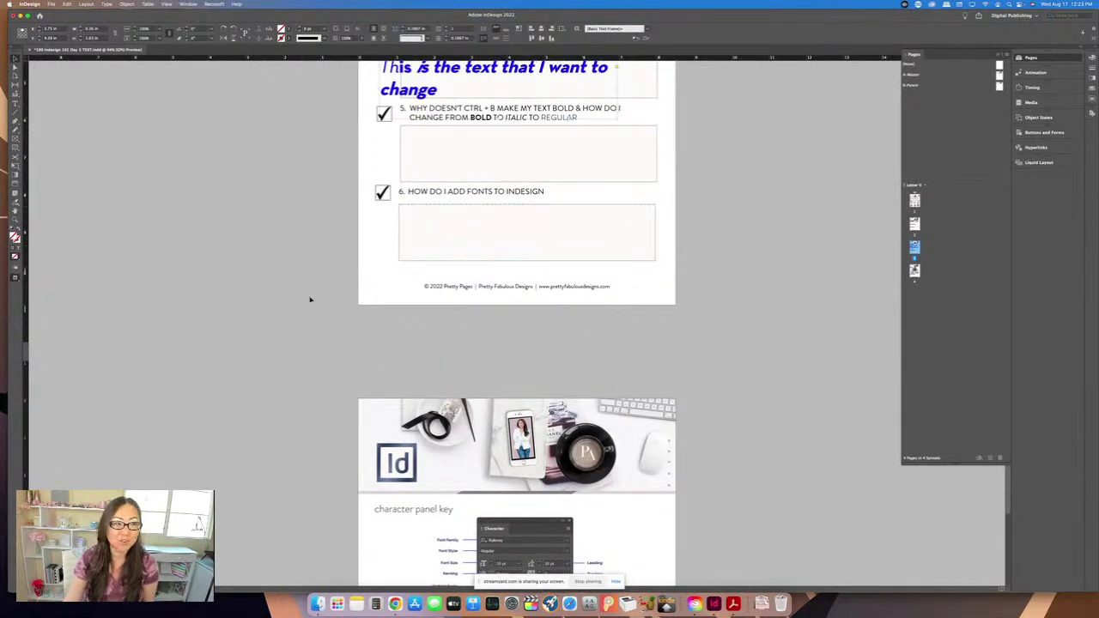
left_click(14, 103)
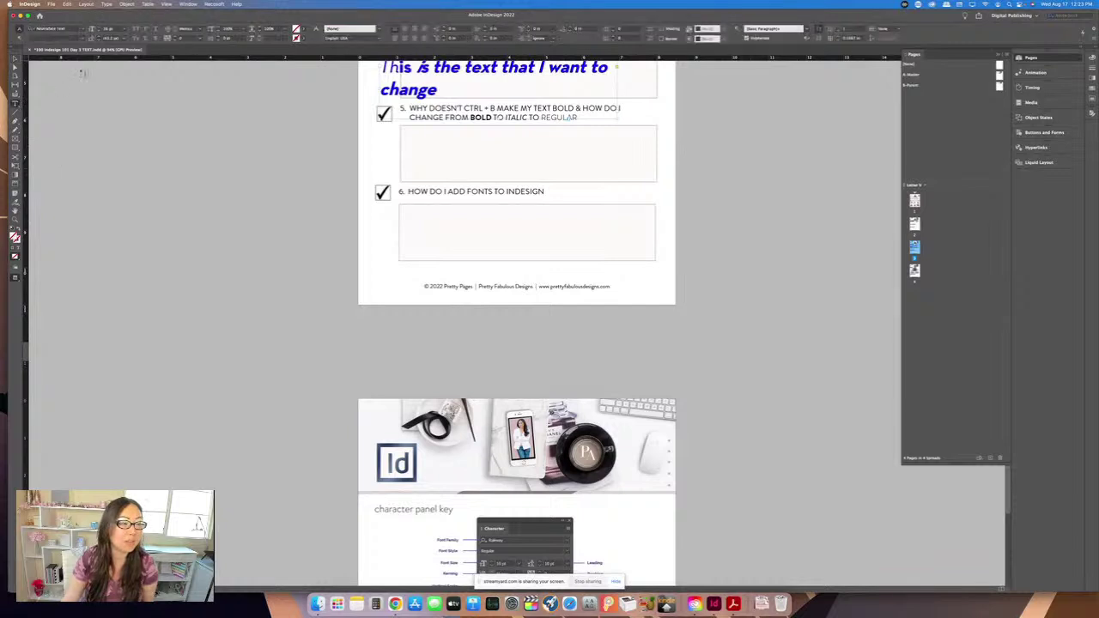
left_click(83, 30)
scroll(94, 172, "down", 5)
scroll(95, 172, "down", 10)
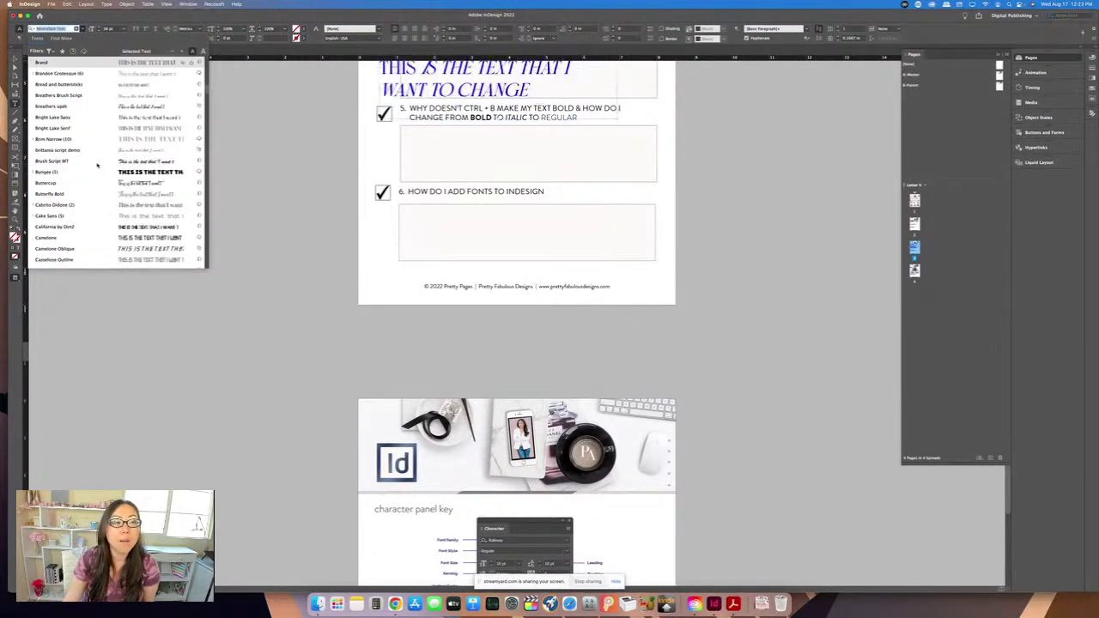
scroll(96, 163, "down", 3)
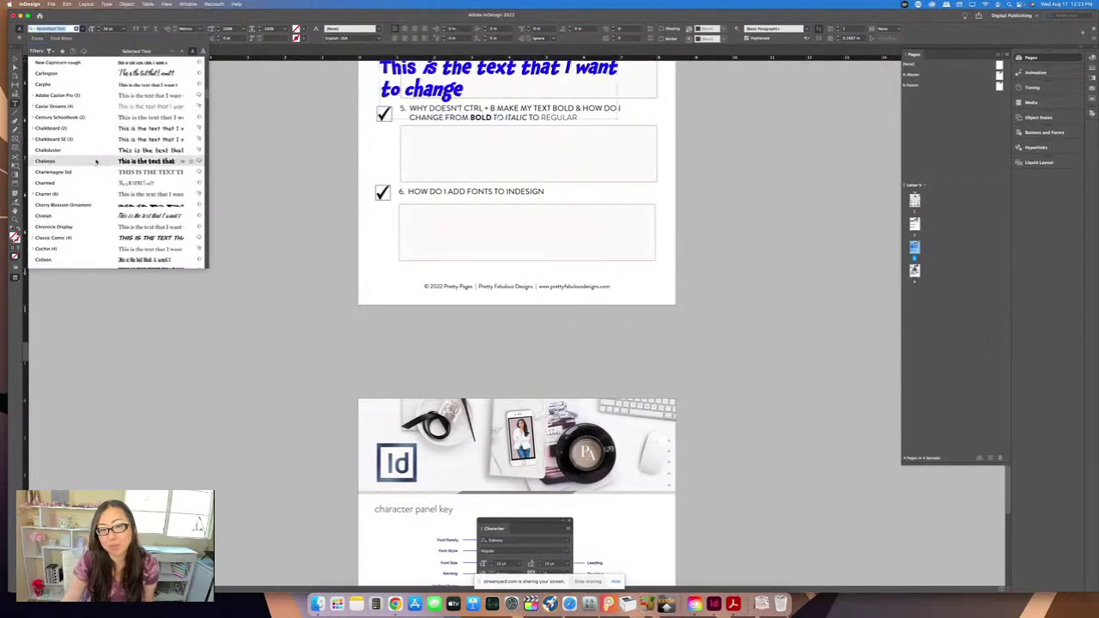
scroll(100, 153, "down", 5)
scroll(324, 151, "up", 4)
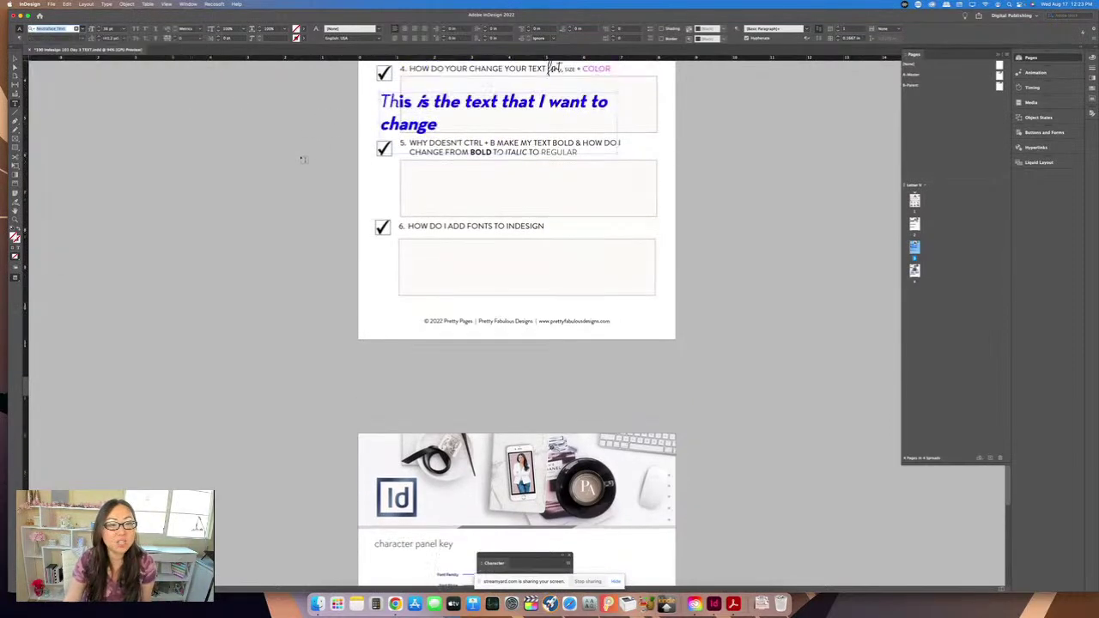
Step: Reopen the font list, examine the style counts of families such as Arial, Avenir and Baskerville, and close it without changing the font
left_click(76, 29)
scroll(70, 131, "down", 4)
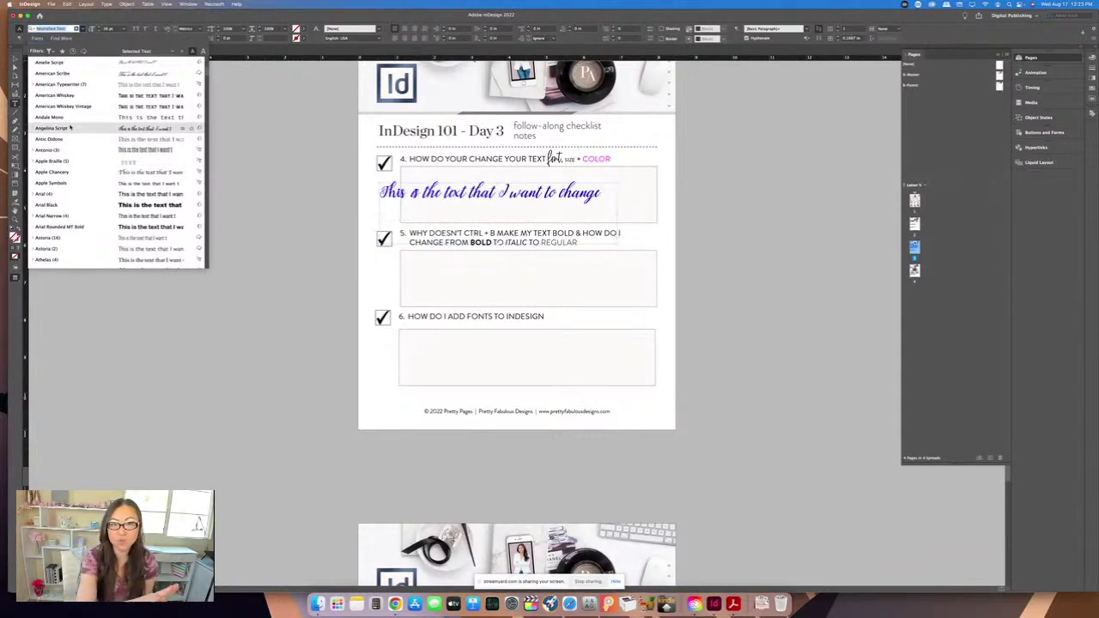
scroll(73, 137, "down", 5)
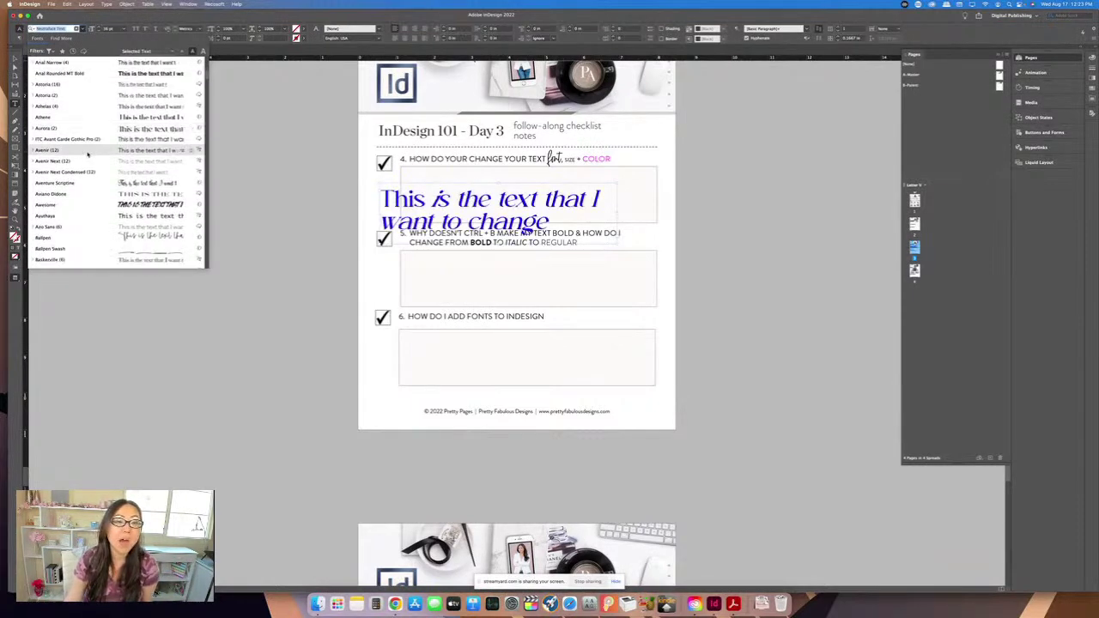
scroll(85, 138, "down", 5)
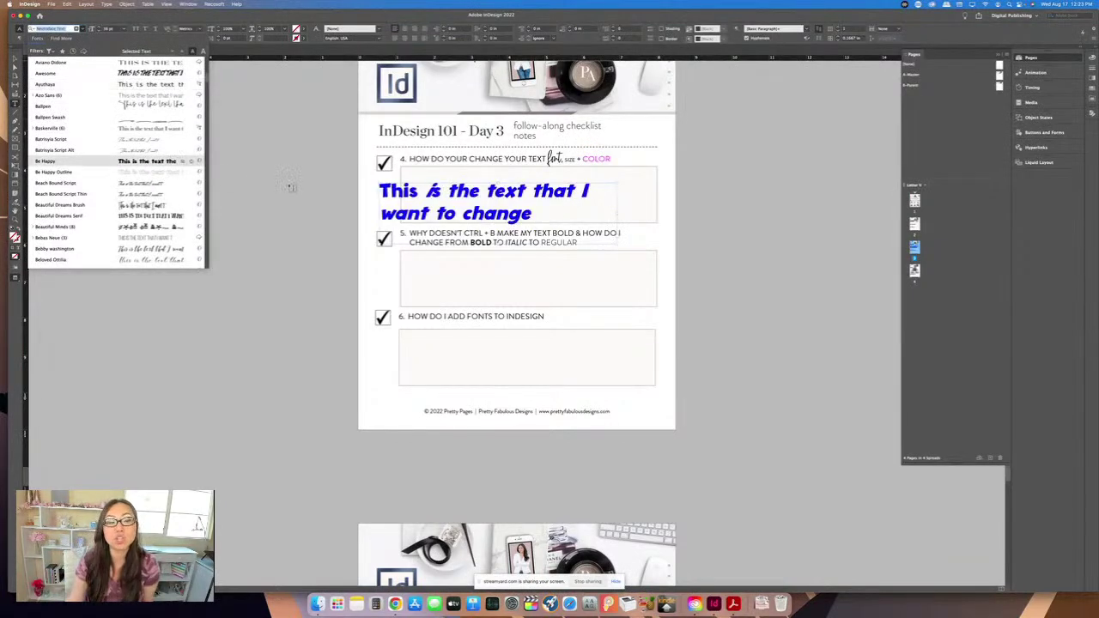
key("Return")
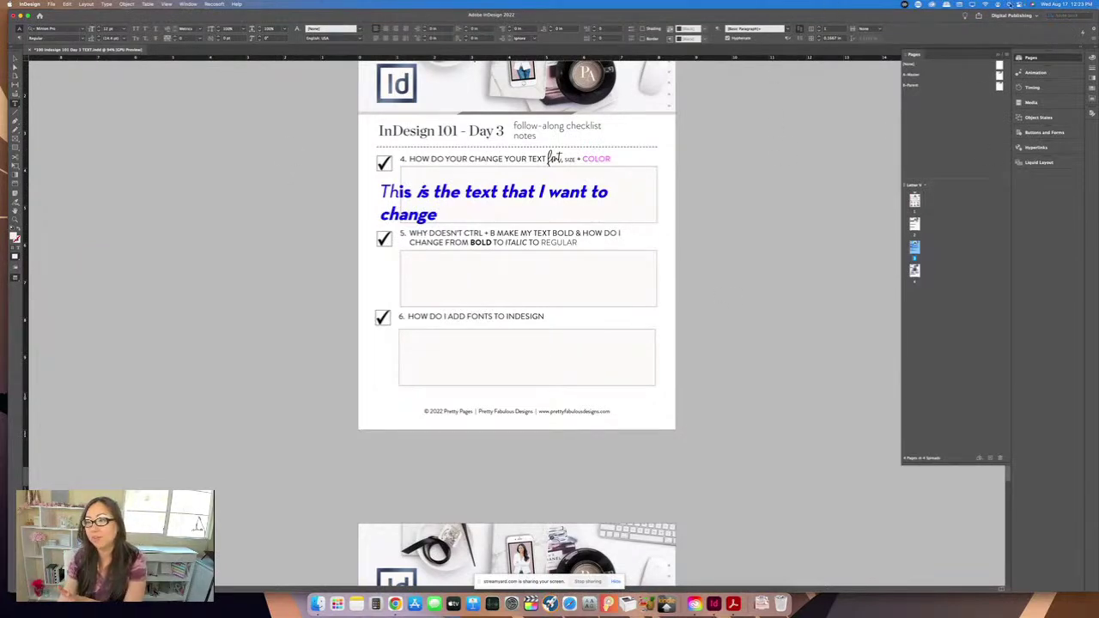
Step: Find and open the Font Book app on the Mac, then enlarge and reposition its window over the document
key("super+space")
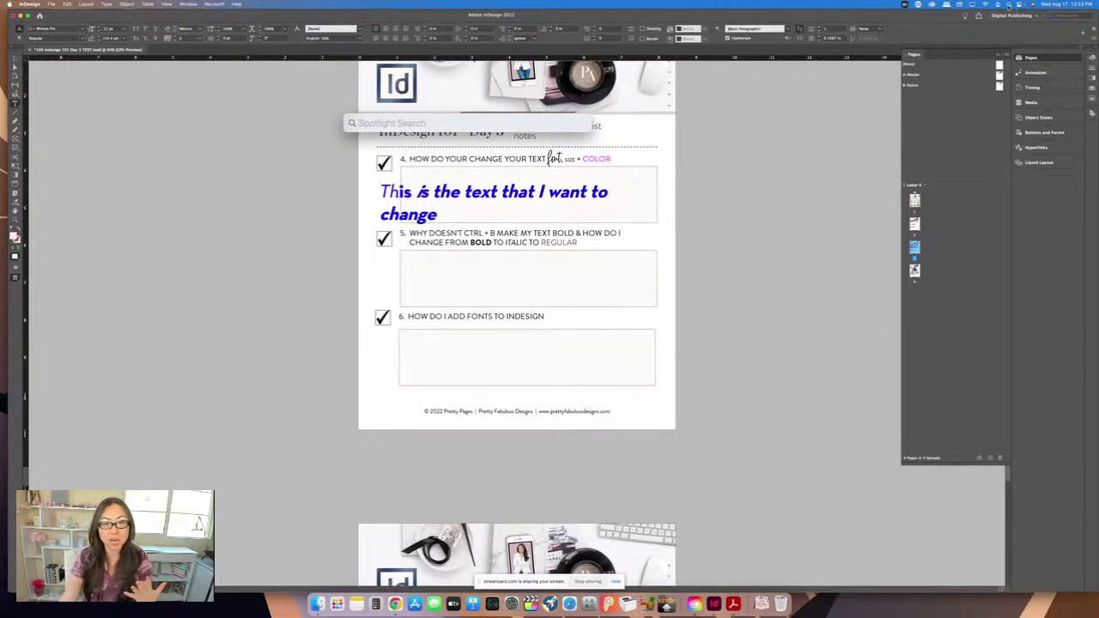
type("font book")
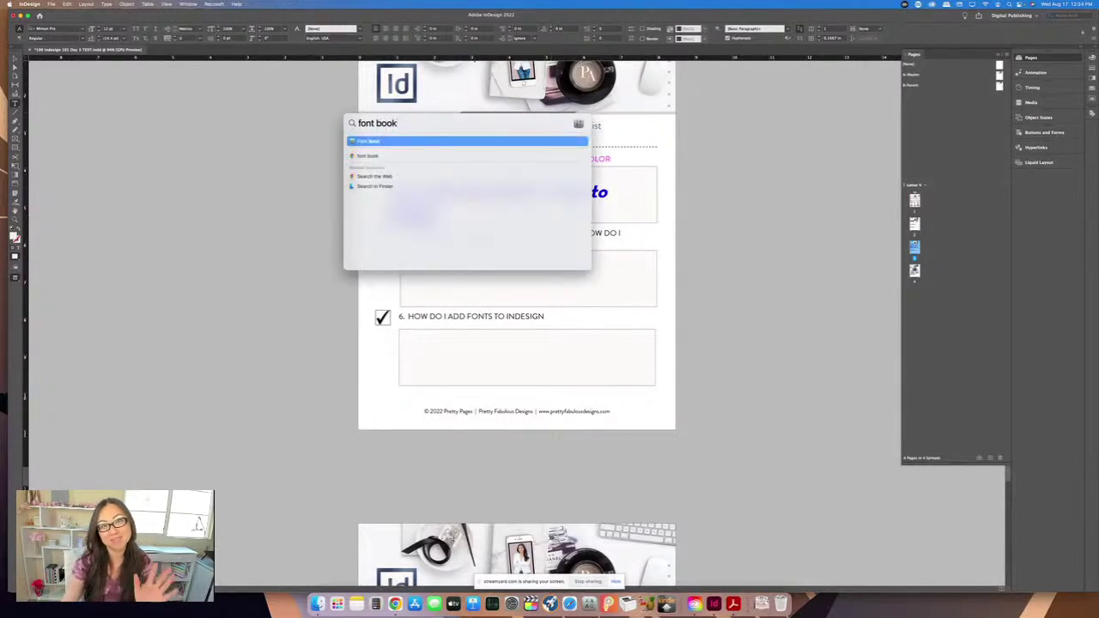
left_click(385, 142)
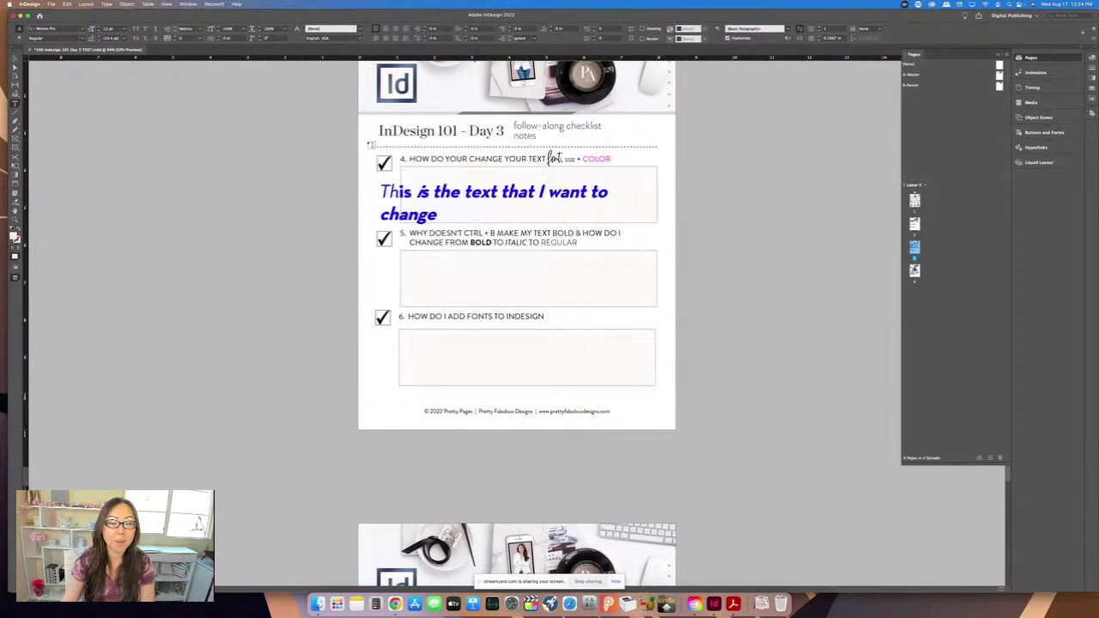
left_click_drag(192, 112, 446, 92)
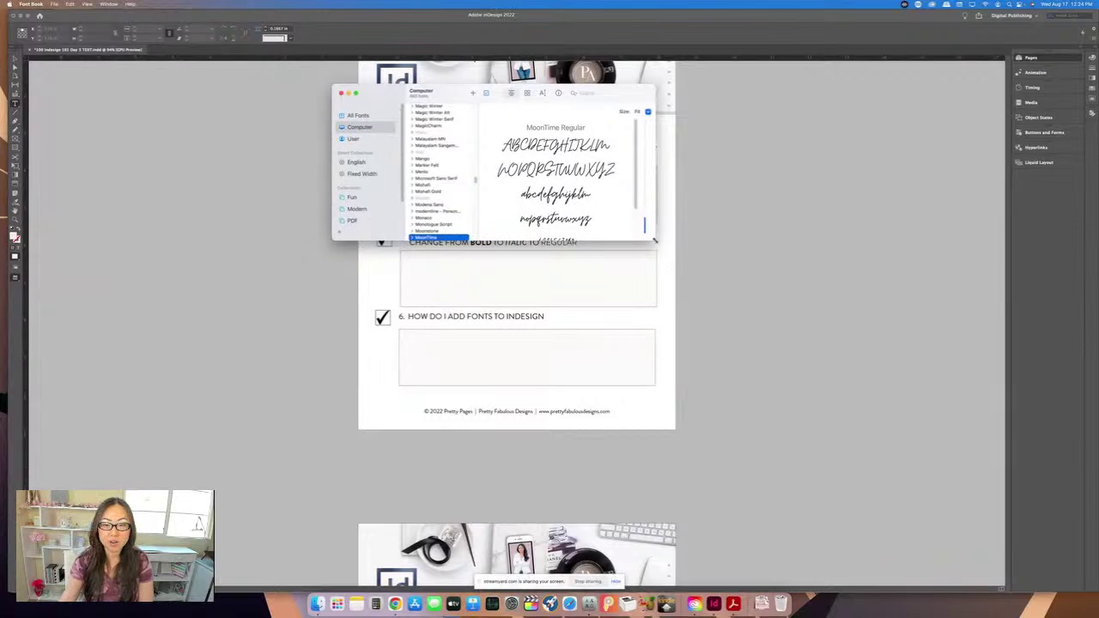
left_click_drag(656, 241, 820, 398)
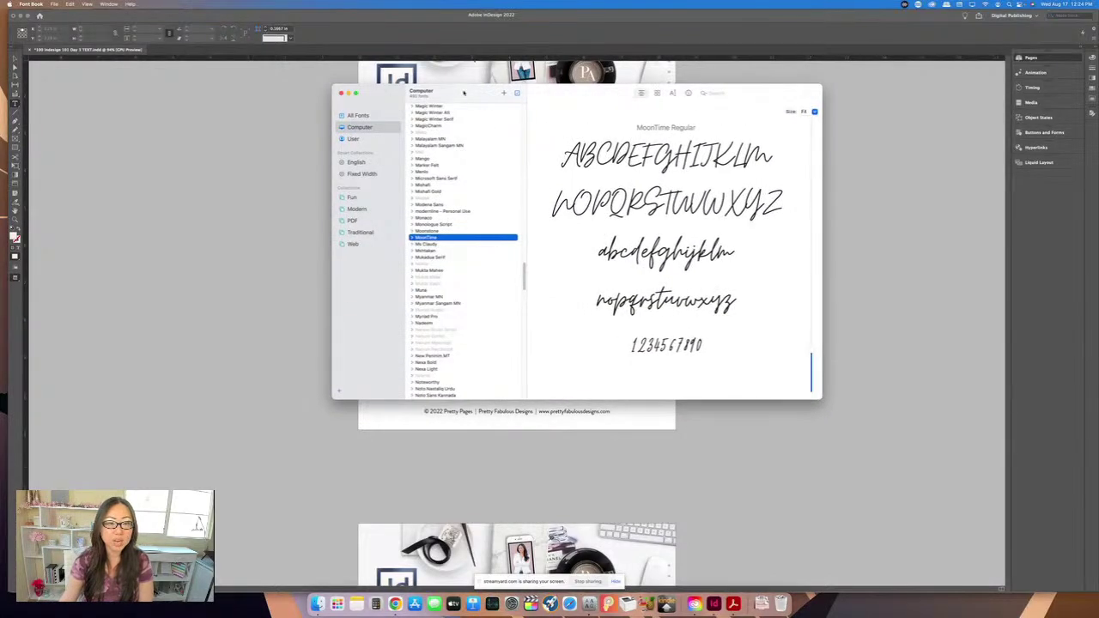
left_click_drag(464, 92, 428, 81)
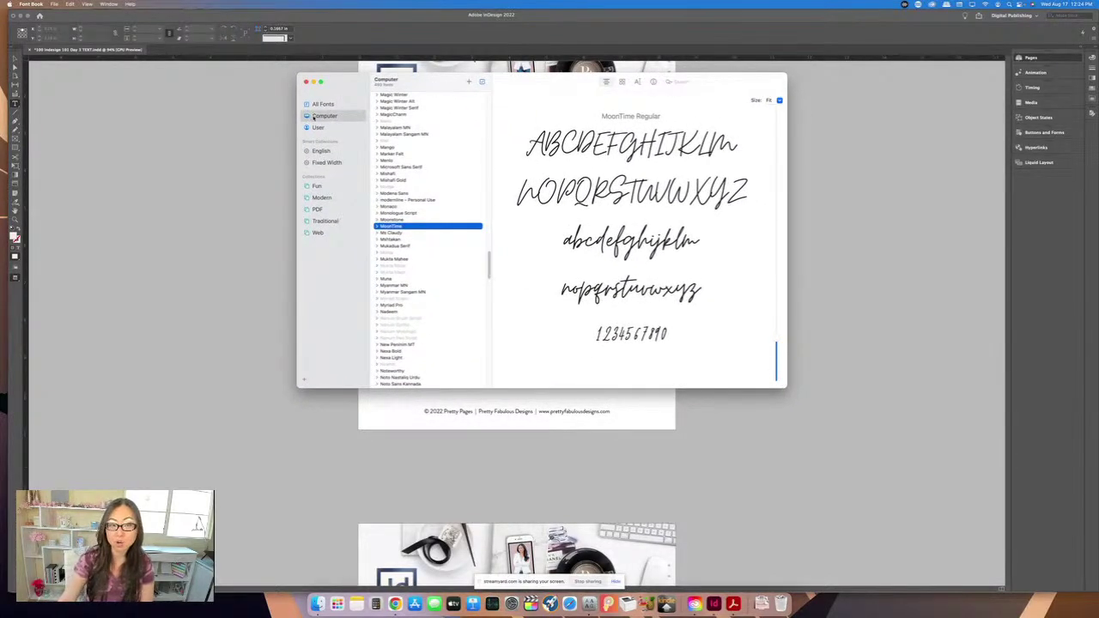
Step: Compare the User and Computer font collections in Font Book, ending on the Computer collection
left_click(317, 127)
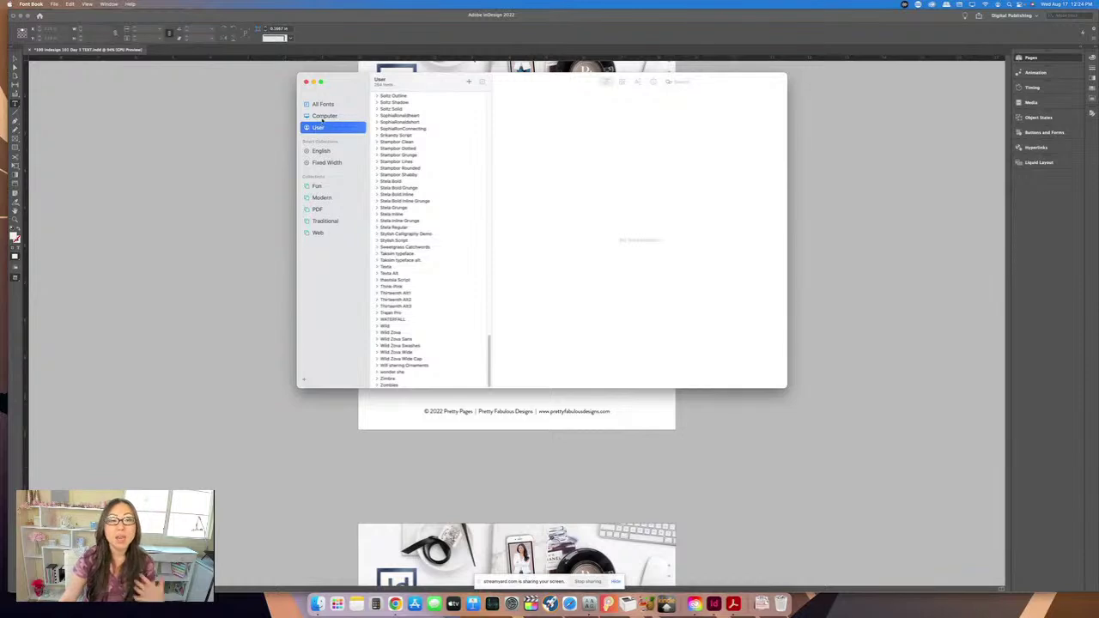
left_click(324, 117)
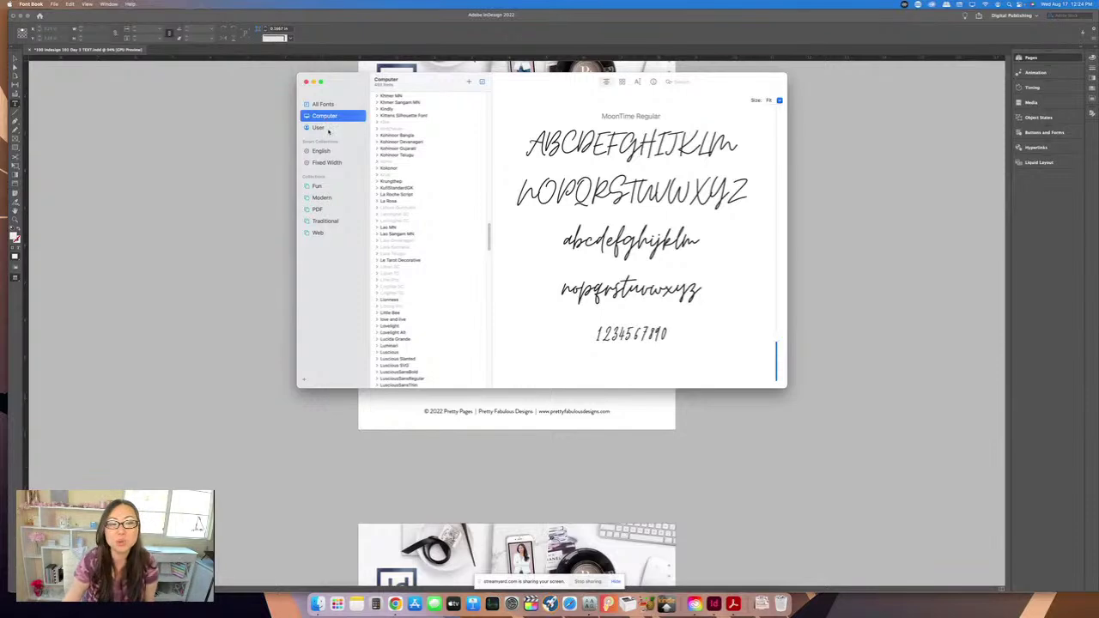
left_click(319, 127)
left_click(326, 116)
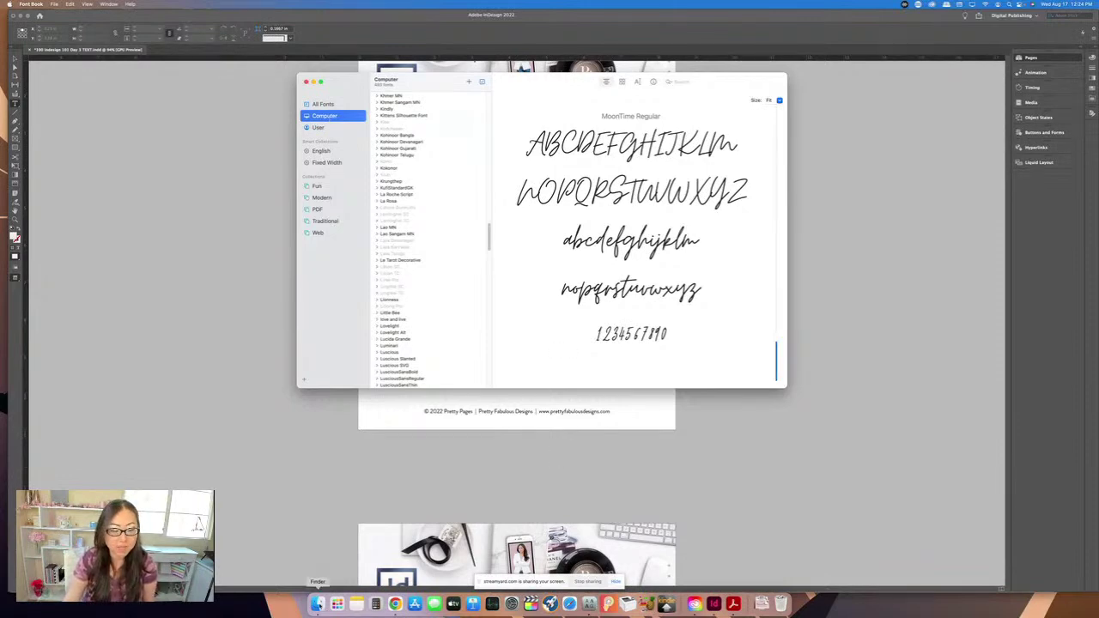
Step: Switch to Finder, bring up the 20 - Fonts folder in place of Recents, and enlarge its window
left_click(318, 605)
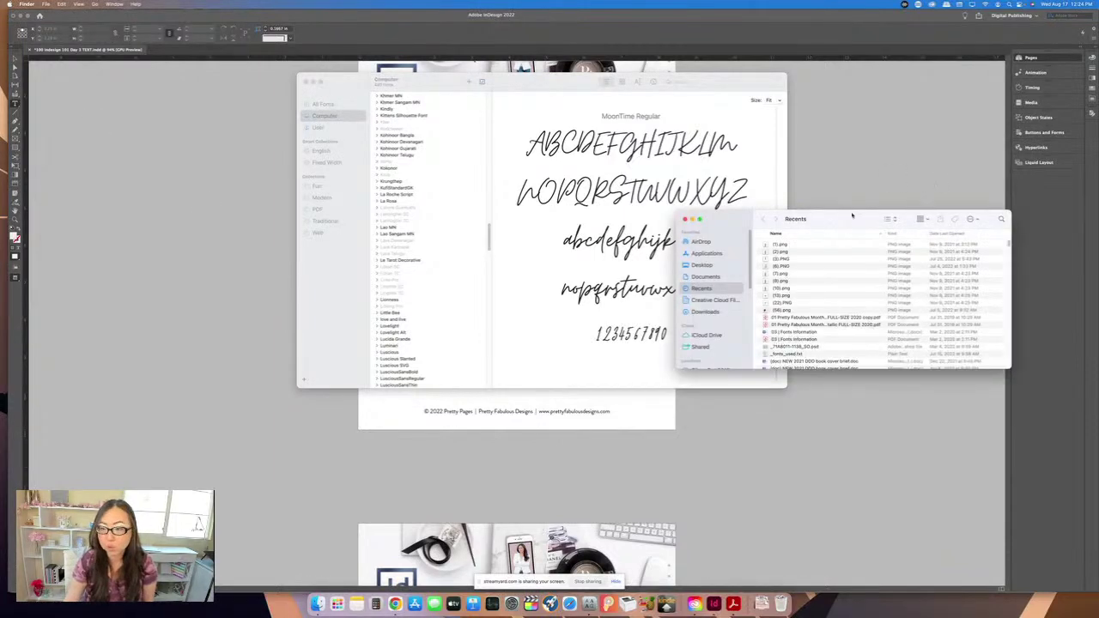
key("super+w")
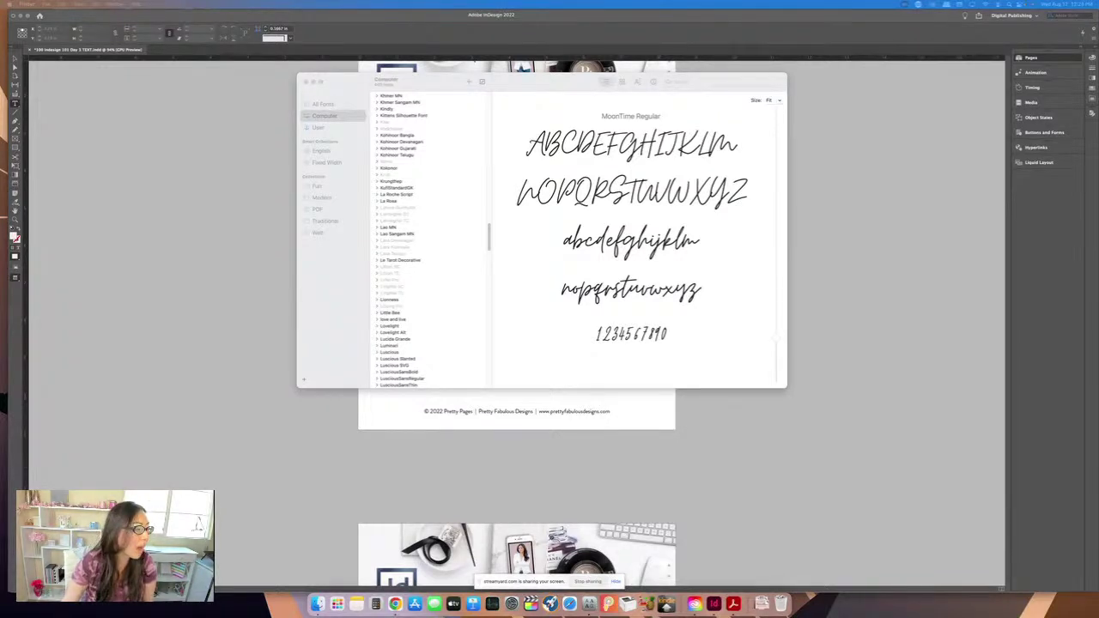
key("super+r")
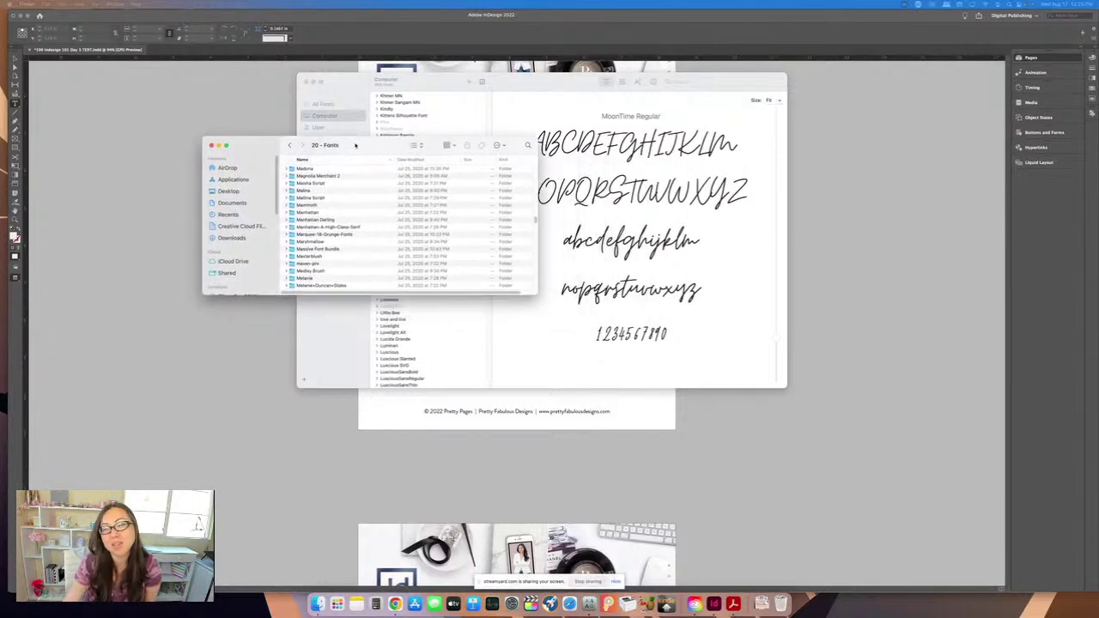
left_click_drag(537, 292, 655, 477)
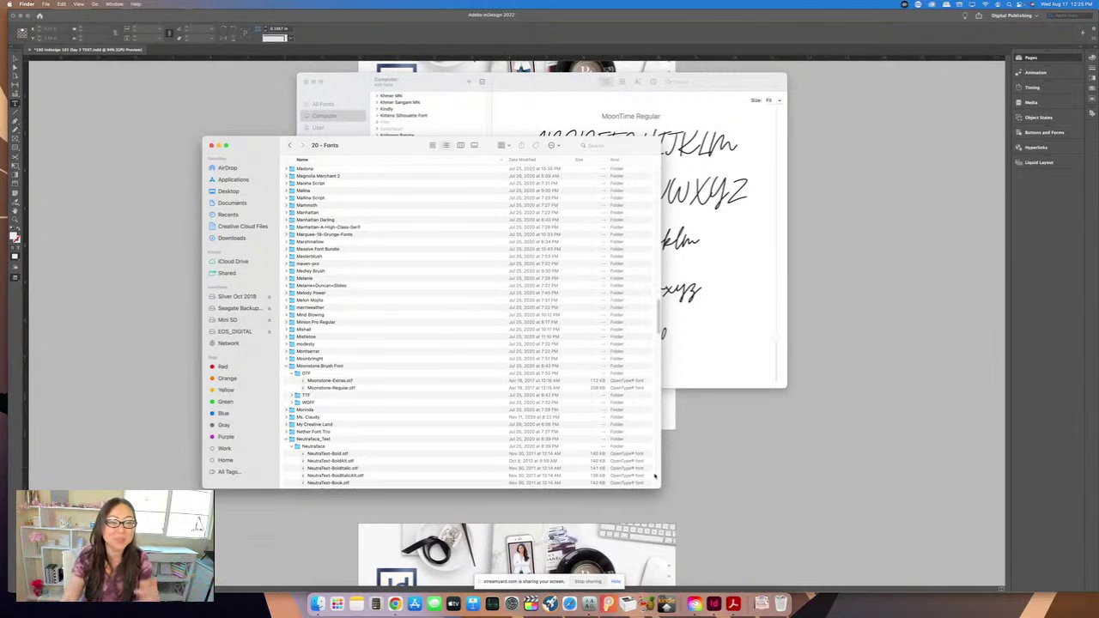
Step: Look through the 20 - Fonts folder, select the Trendy Font BUNDLE folder, and examine the OTF files inside it
scroll(451, 352, "down", 15)
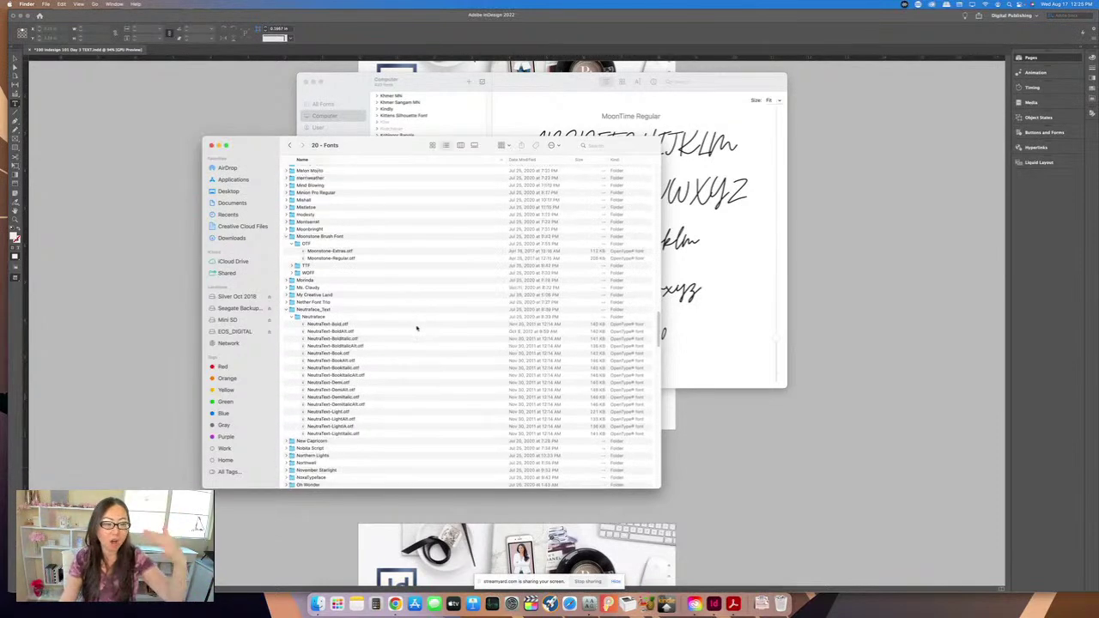
scroll(416, 329, "down", 4)
scroll(416, 329, "down", 10)
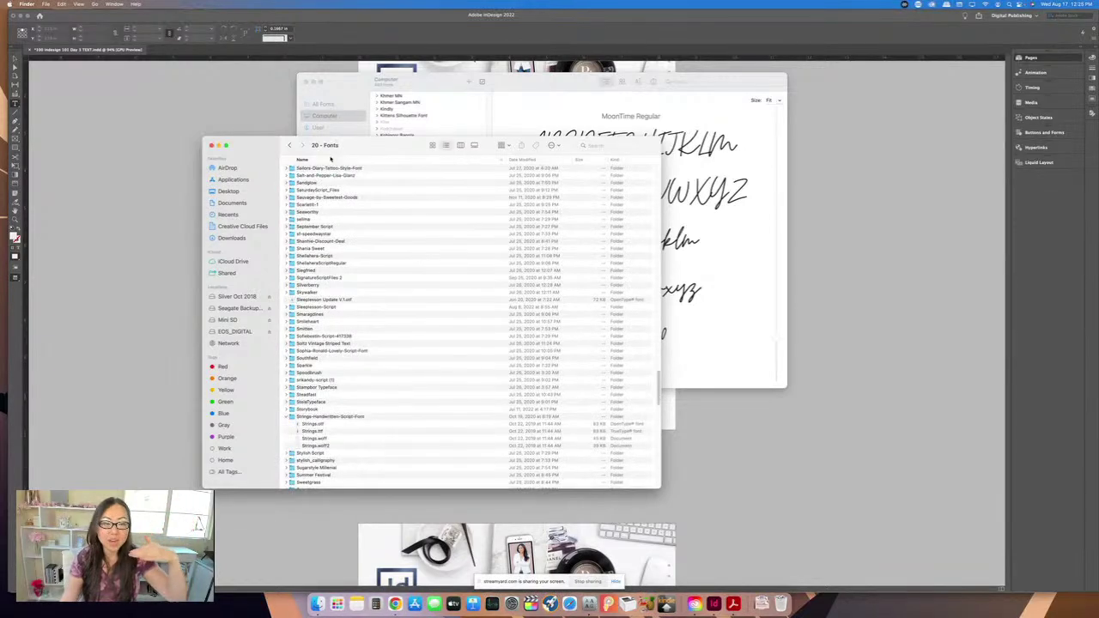
scroll(349, 219, "down", 10)
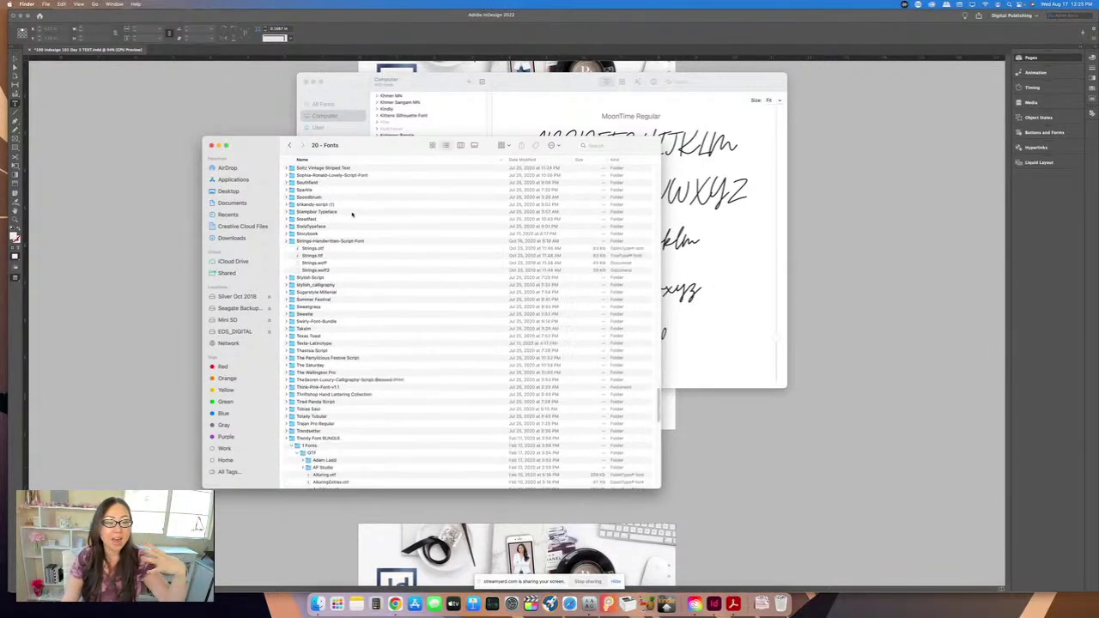
scroll(348, 227, "down", 8)
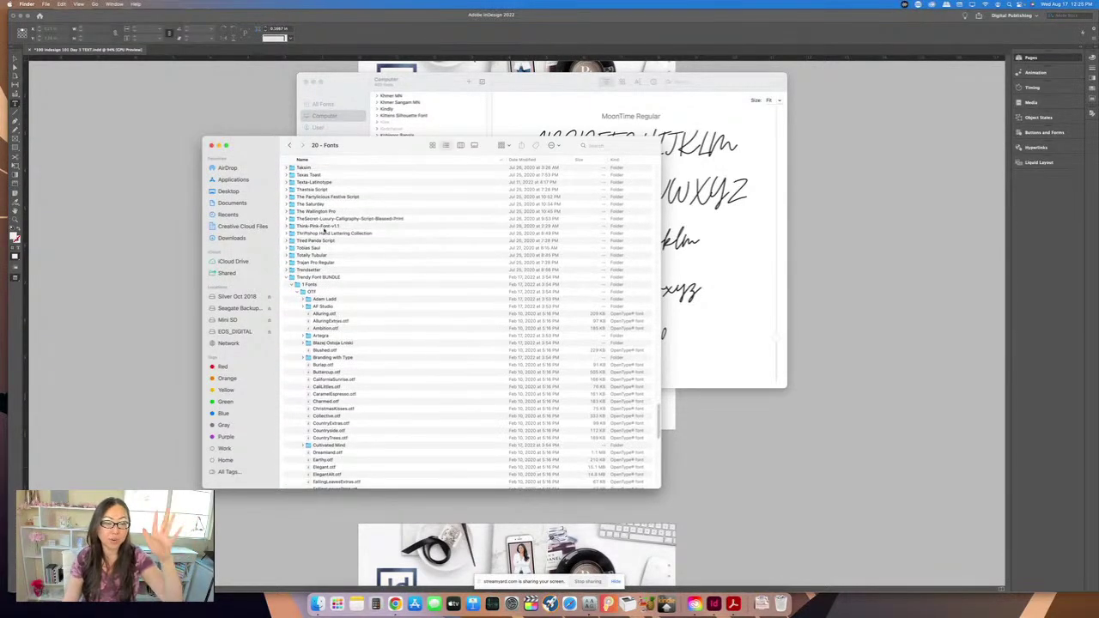
scroll(382, 273, "down", 2)
left_click(309, 256)
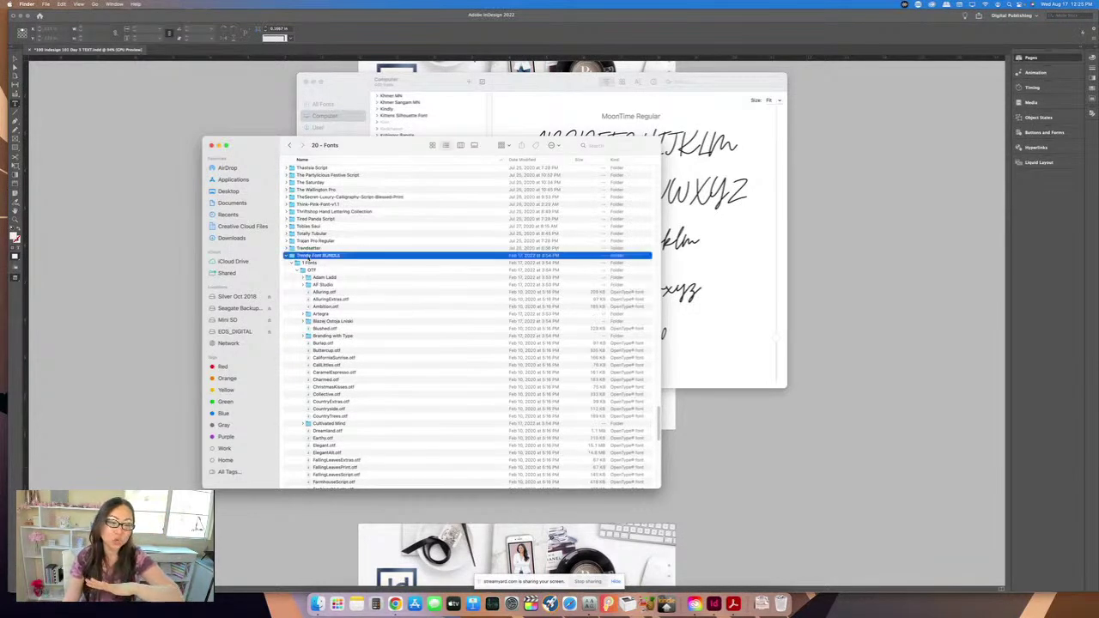
scroll(336, 268, "down", 5)
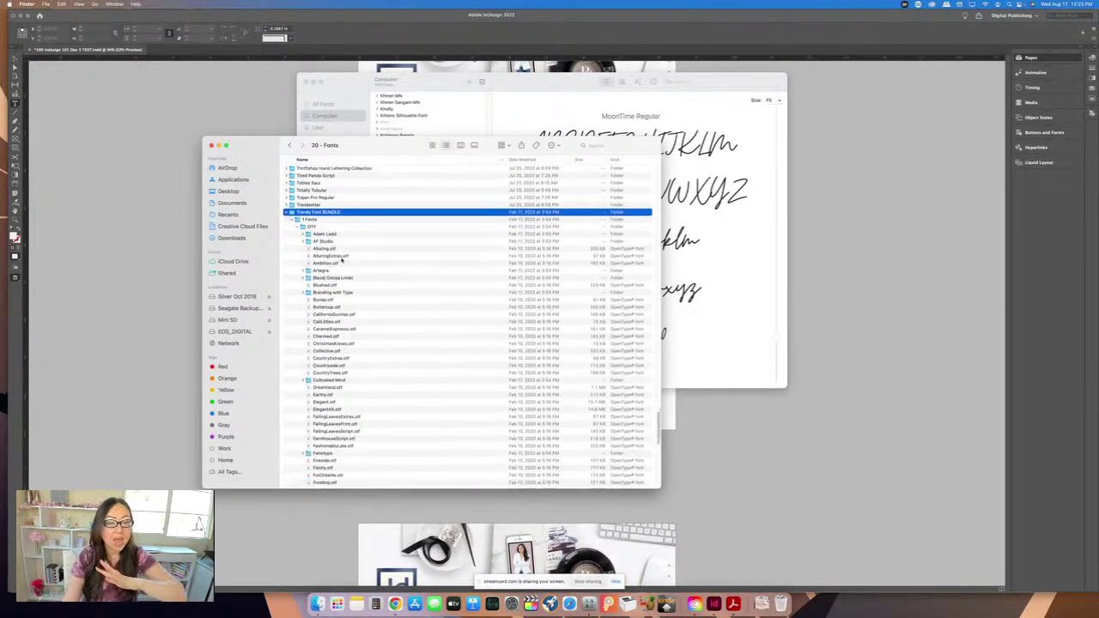
scroll(340, 264, "down", 1)
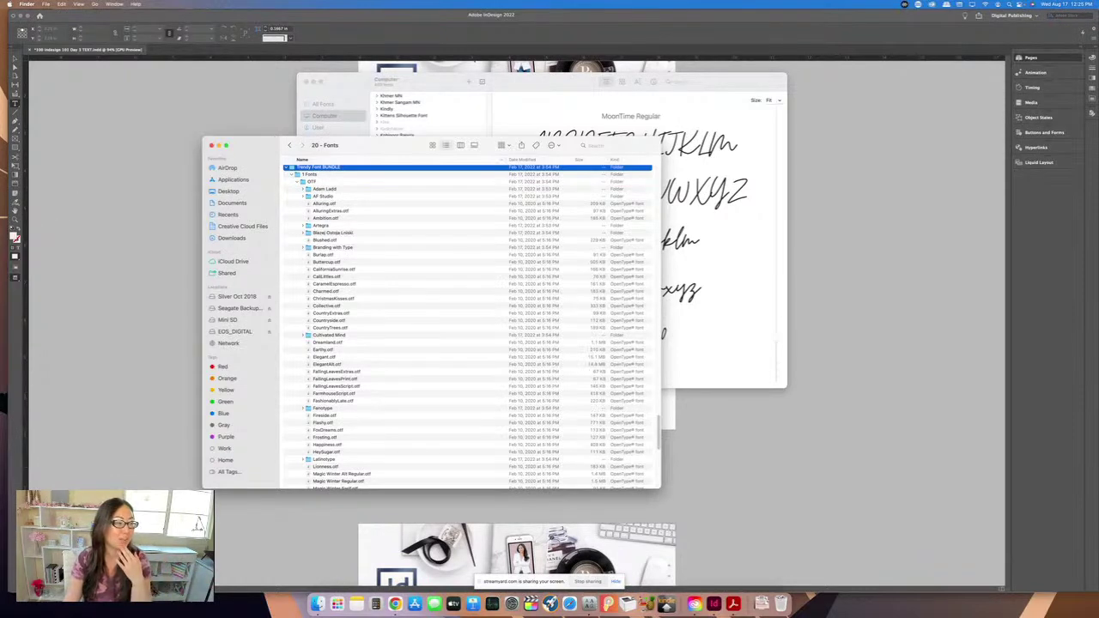
Step: Look through the rest of the bundle's OTF fonts and expand its TTF folder
key("super+Tab")
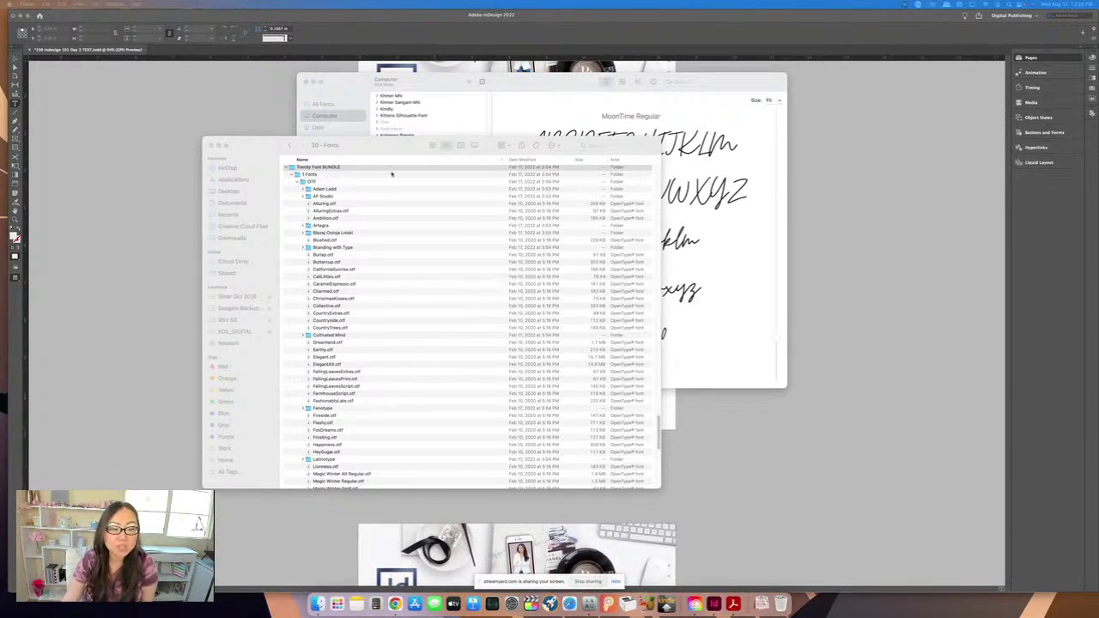
scroll(407, 307, "down", 3)
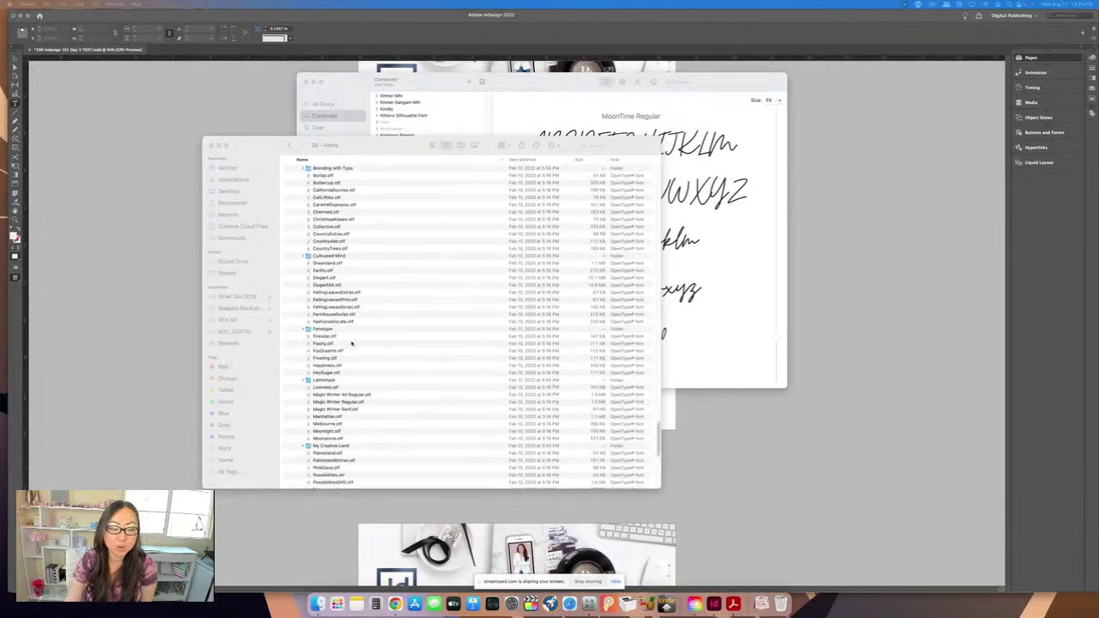
scroll(313, 402, "down", 10)
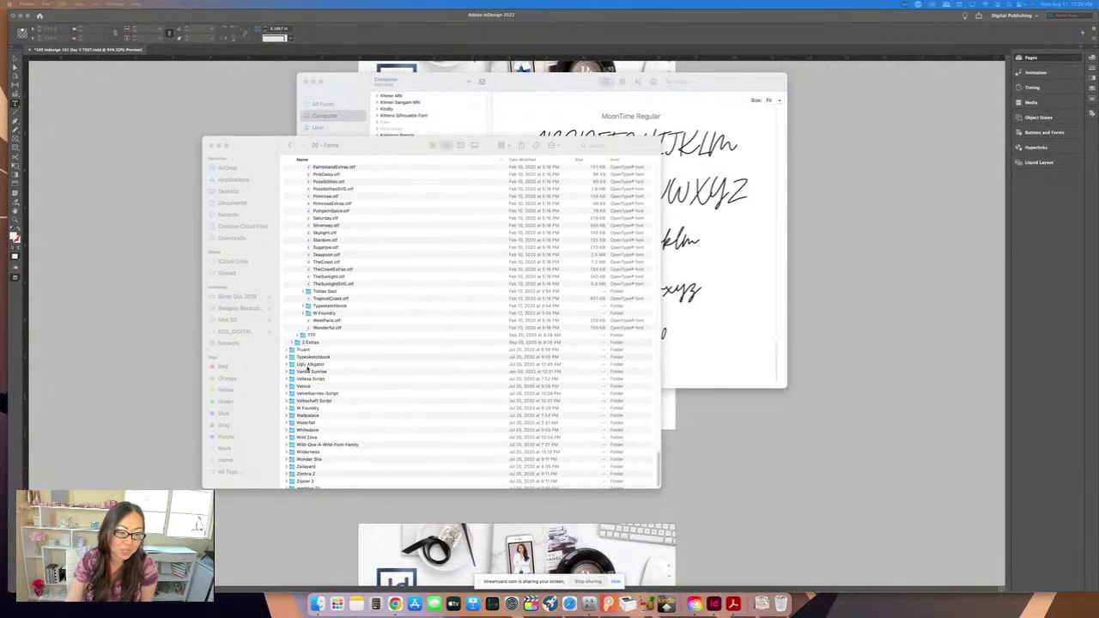
left_click(299, 335)
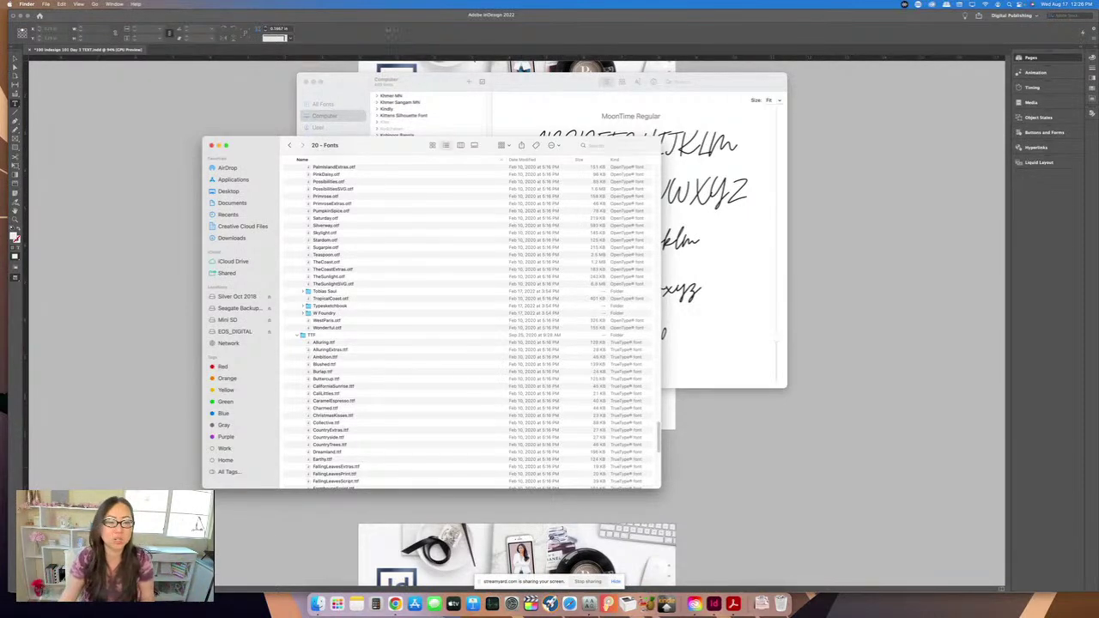
Step: Arrange the Font Book and 20 - Fonts windows side by side so that both font lists are accessible
left_click_drag(392, 144, 628, 132)
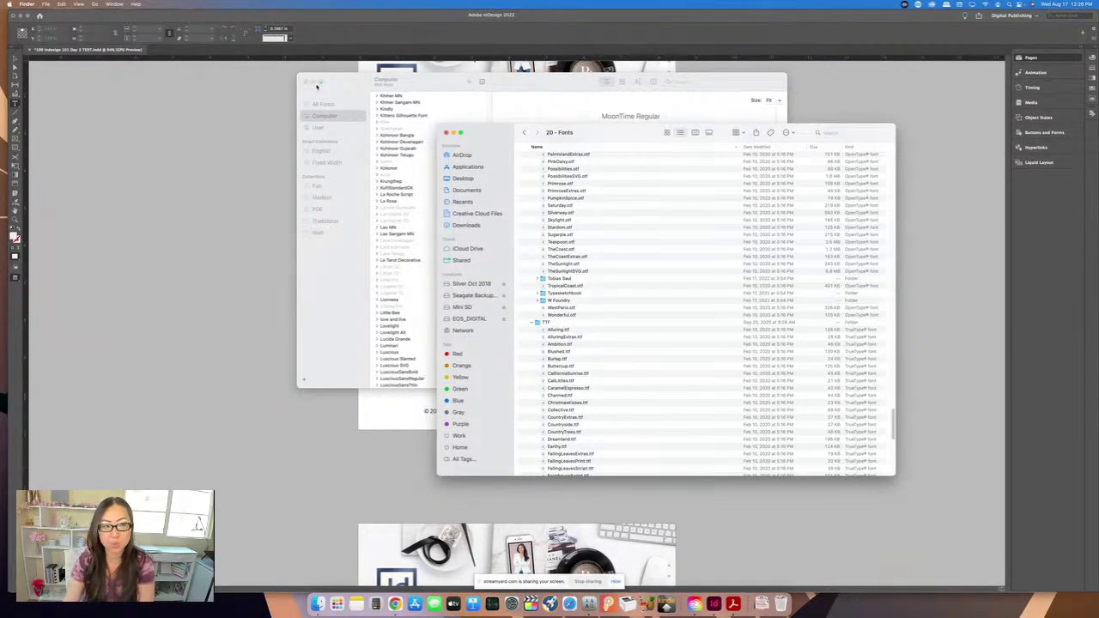
left_click_drag(439, 86, 236, 88)
left_click_drag(628, 132, 774, 73)
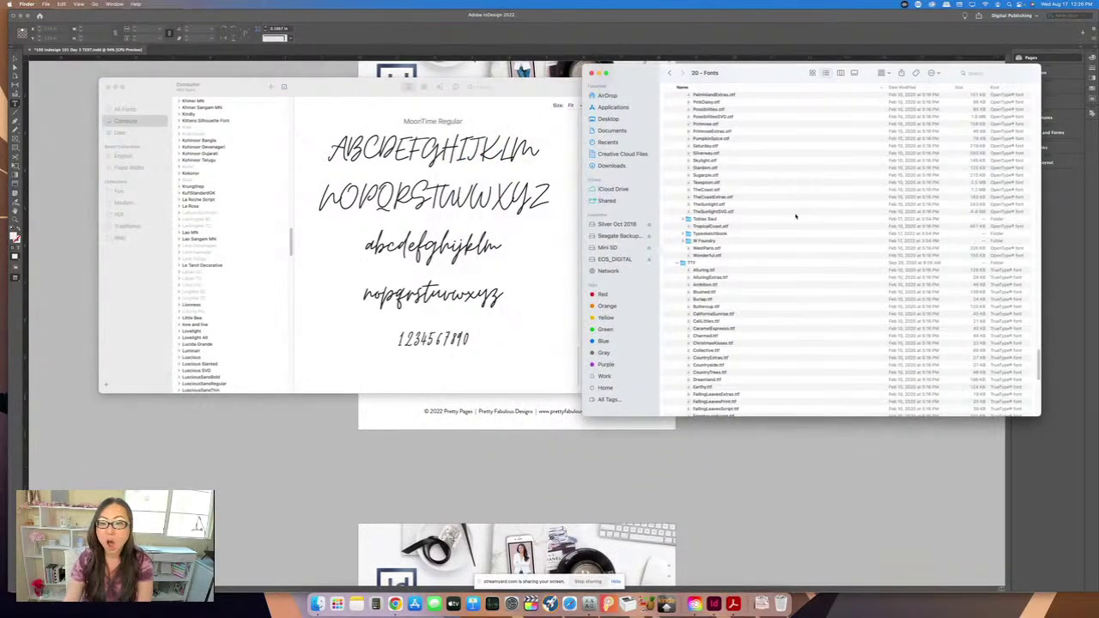
Step: Install Stardom.otf from the Trendy Font BUNDLE into Font Book's Computer collection, authorizing it with the account password
left_click(799, 167)
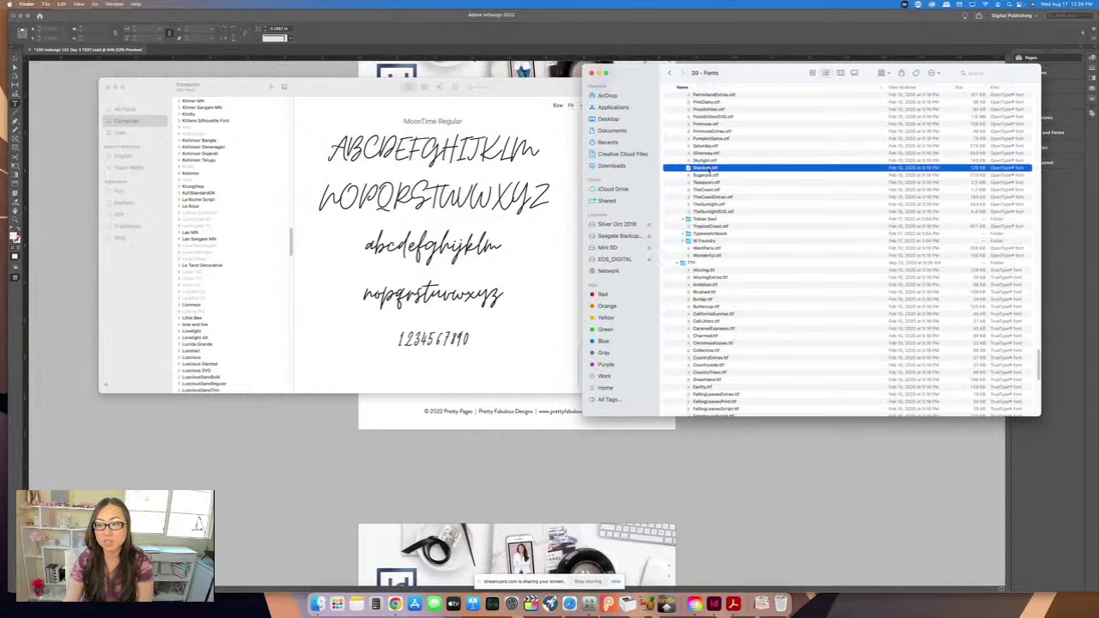
left_click_drag(709, 170, 137, 124)
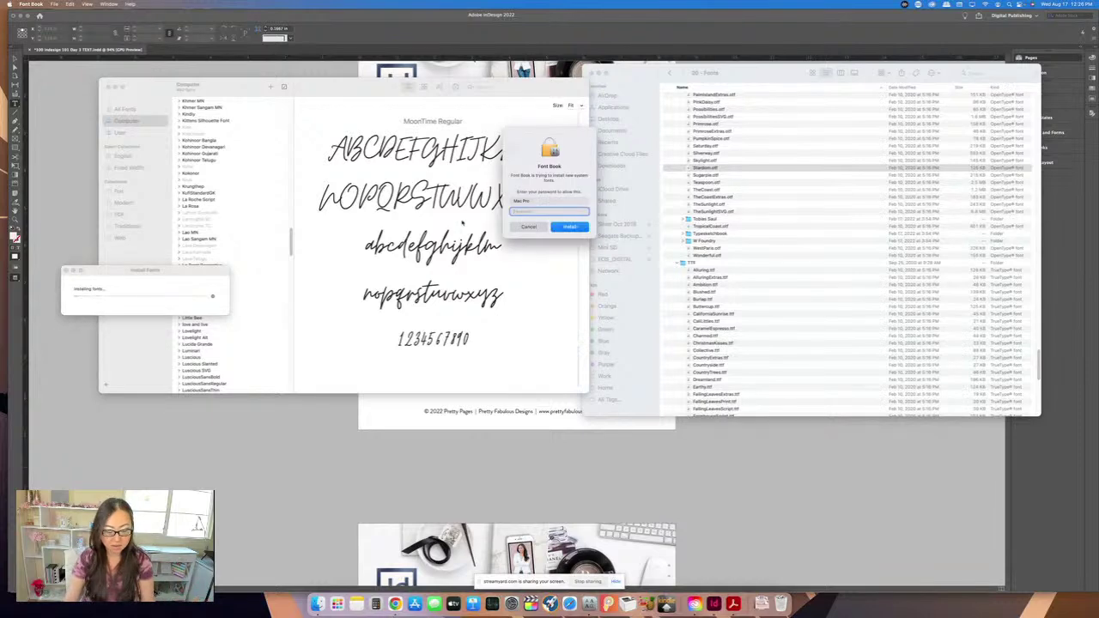
type("•••••")
key("Return")
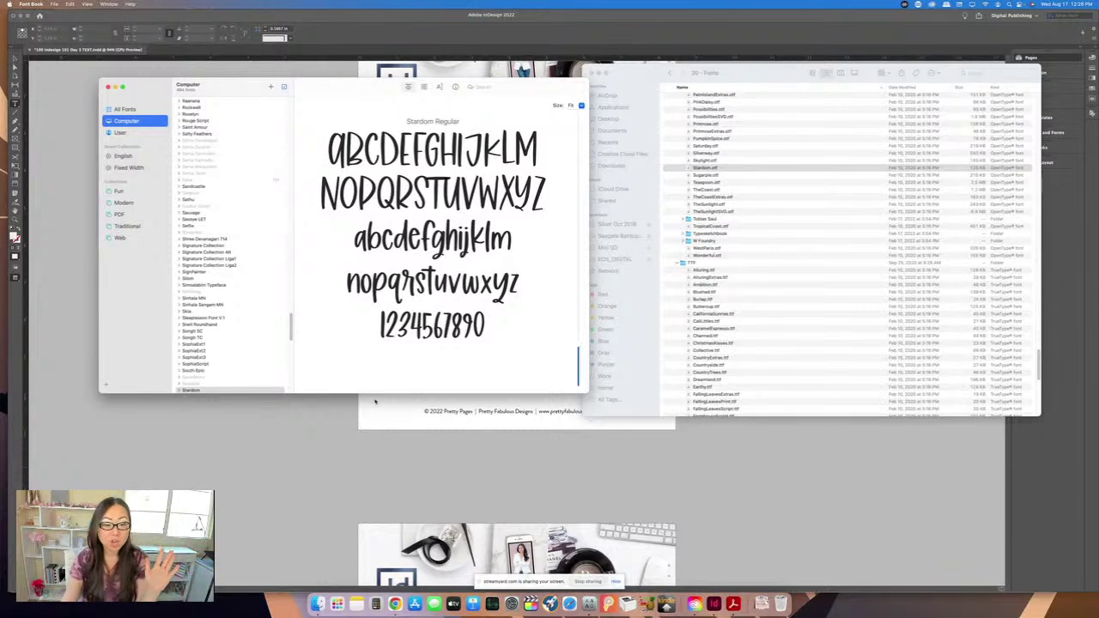
Step: Expand the Stardom family in Font Book and inspect its Regular style's font information
scroll(275, 352, "down", 5)
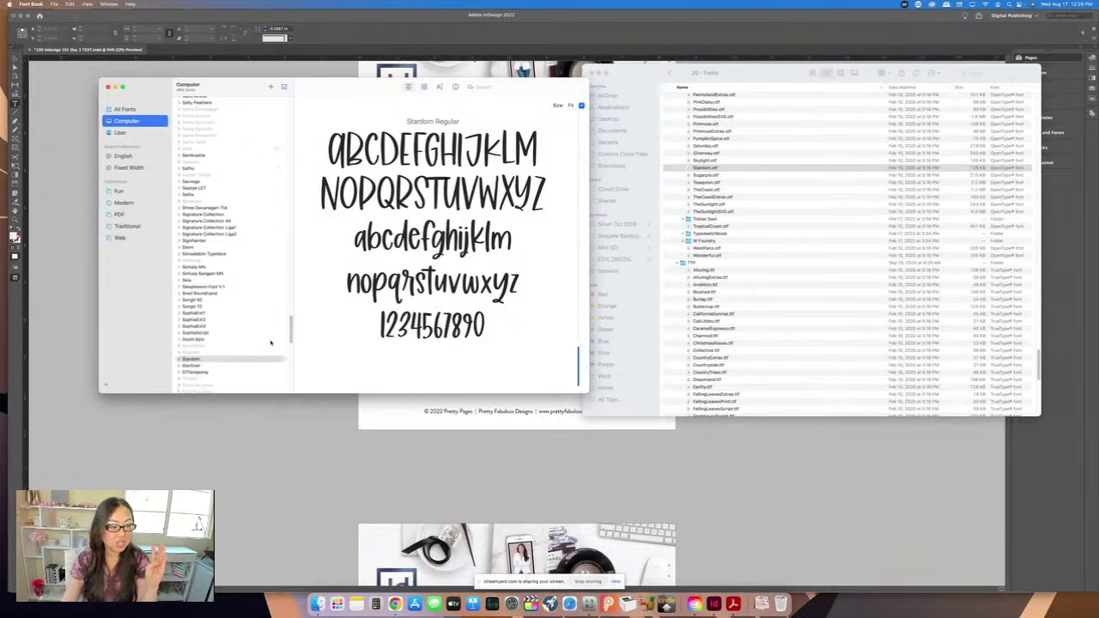
left_click(179, 308)
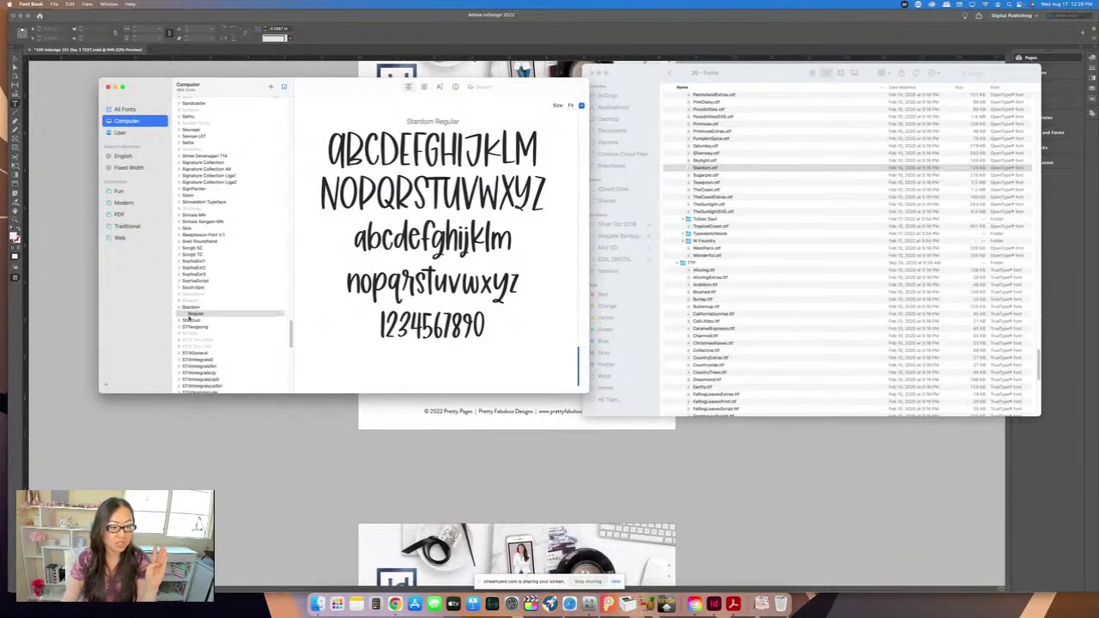
right_click(201, 316)
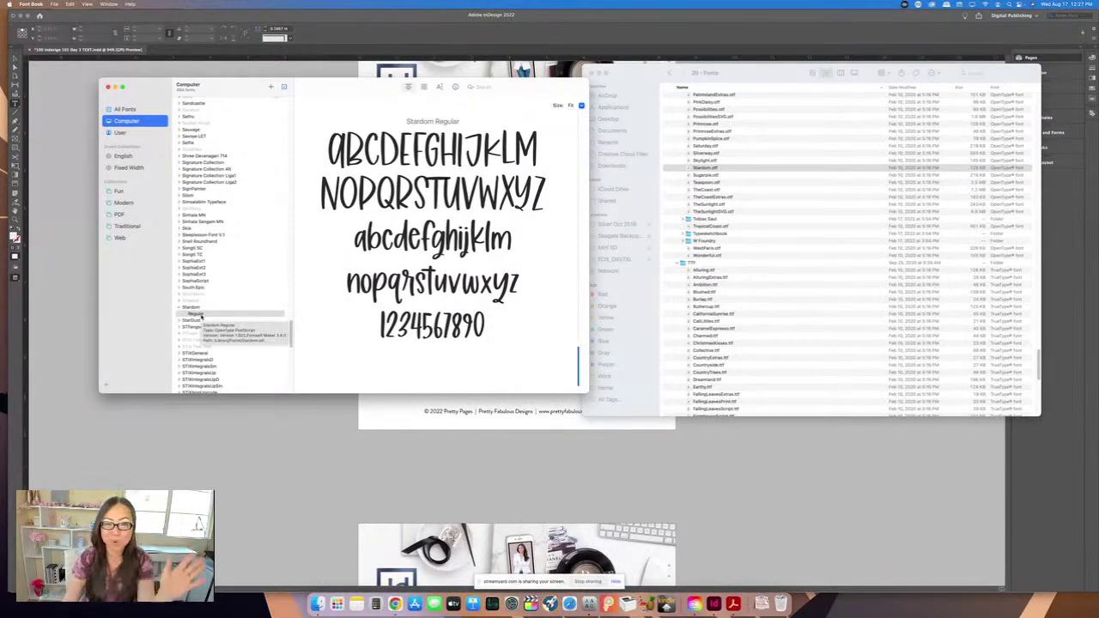
Step: Switch to InDesign and set the font of the blue sample text "This is the text that I want to change" to Stardom
left_click(257, 468)
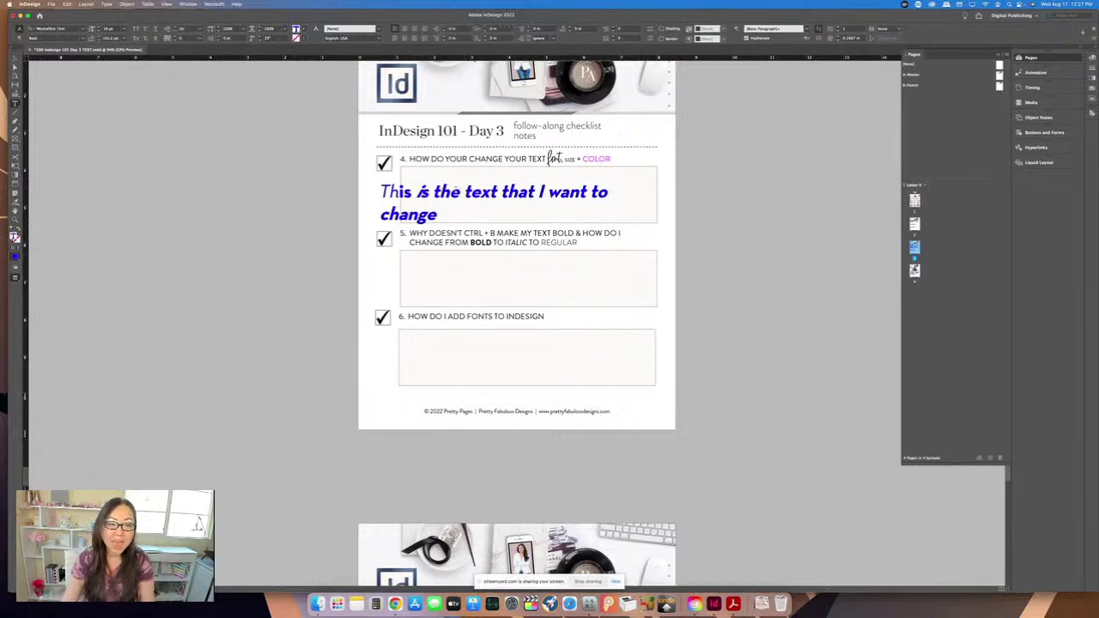
left_click(464, 194)
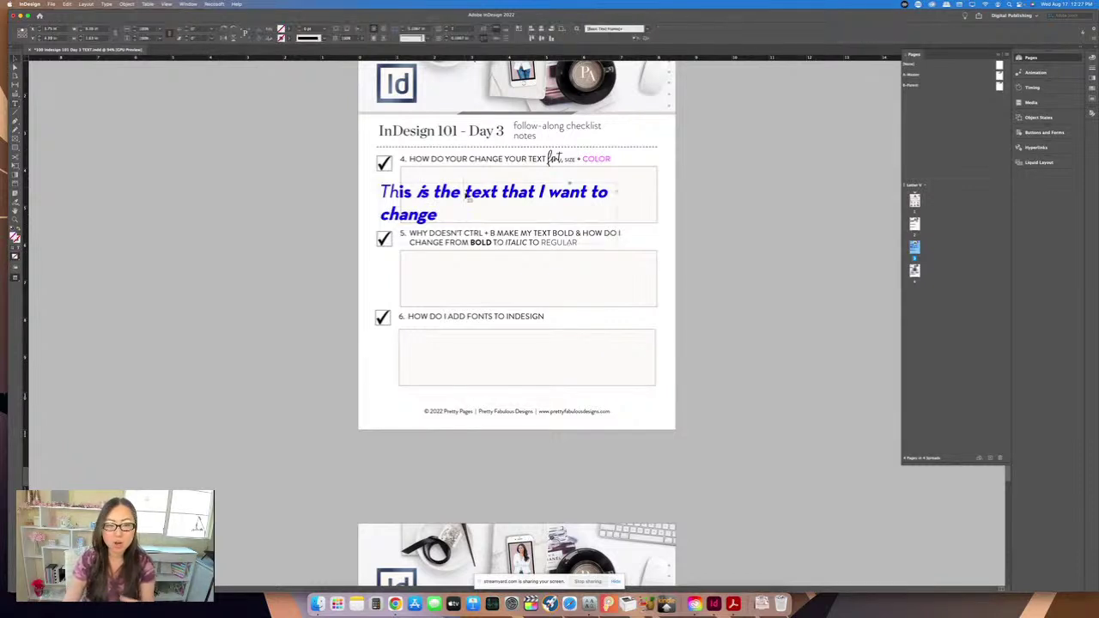
key("t")
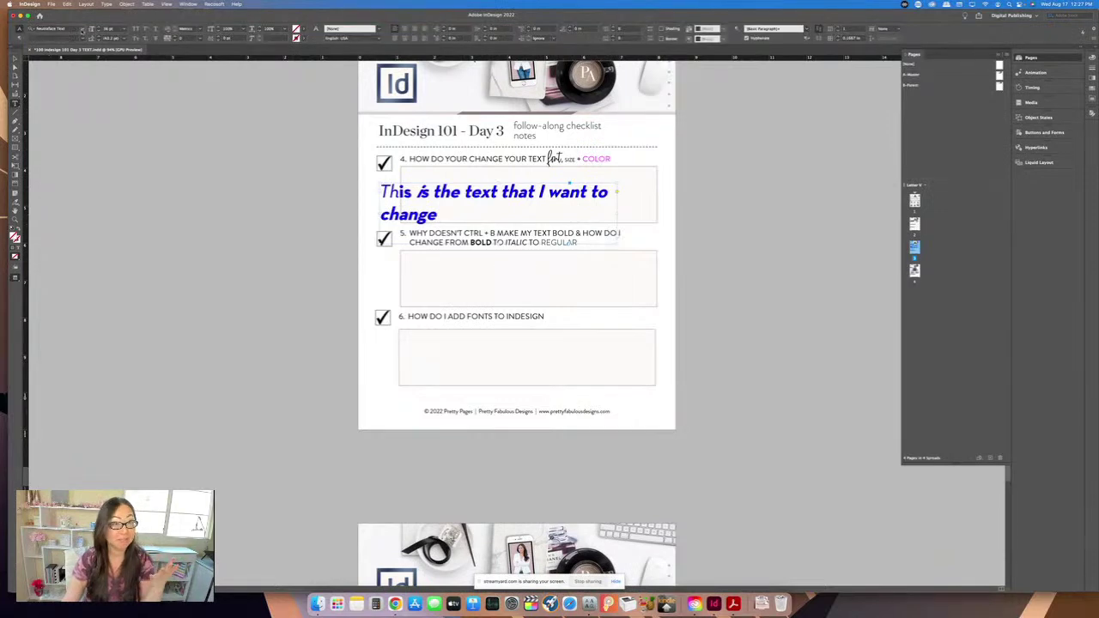
left_click(82, 30)
type("G")
type("stardom")
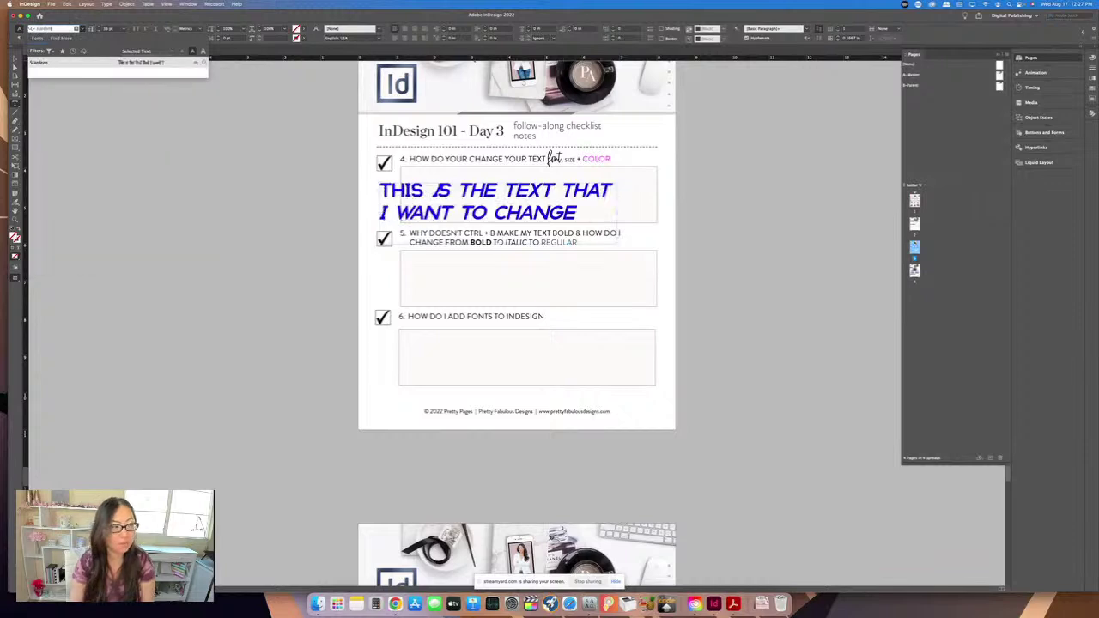
left_click(110, 64)
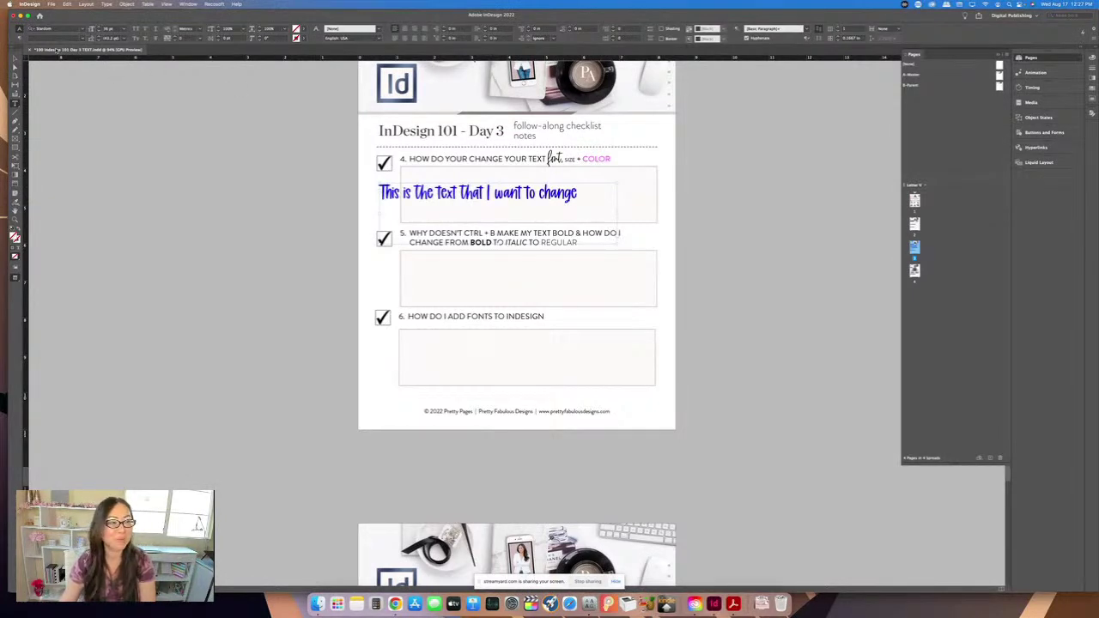
Step: Slant the Stardom sample line by increasing its skew as a fake italic
left_click(14, 62)
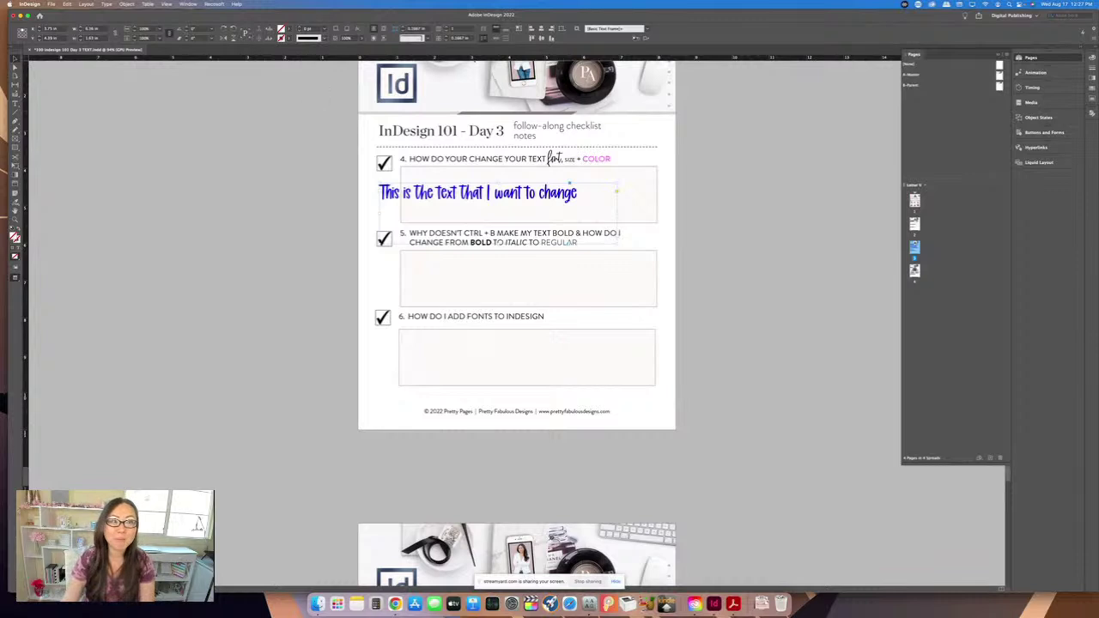
left_click(15, 103)
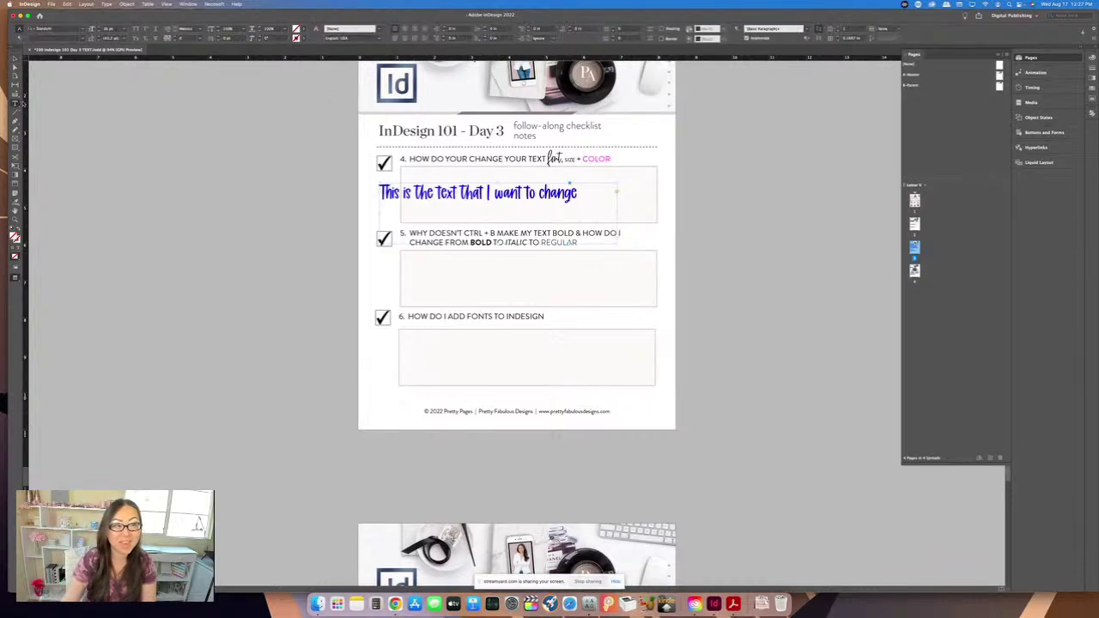
left_click(260, 37)
left_click(260, 36)
left_click(259, 37)
left_click(259, 37)
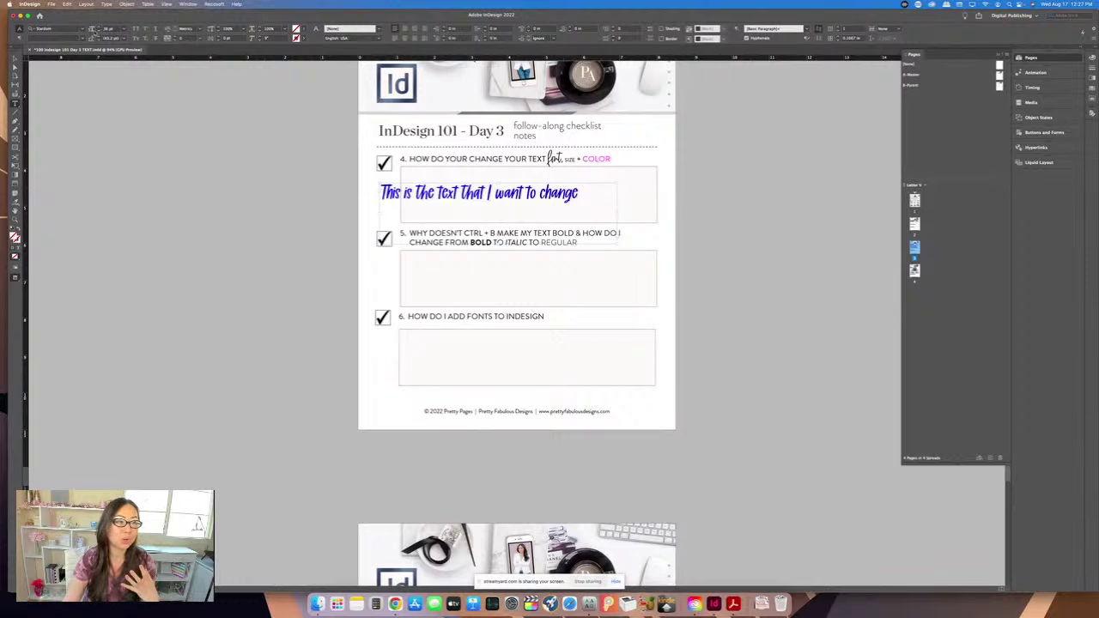
Step: Adjust the sample line's horizontal scale, widening it first and finishing slightly narrower than normal
left_click(256, 28)
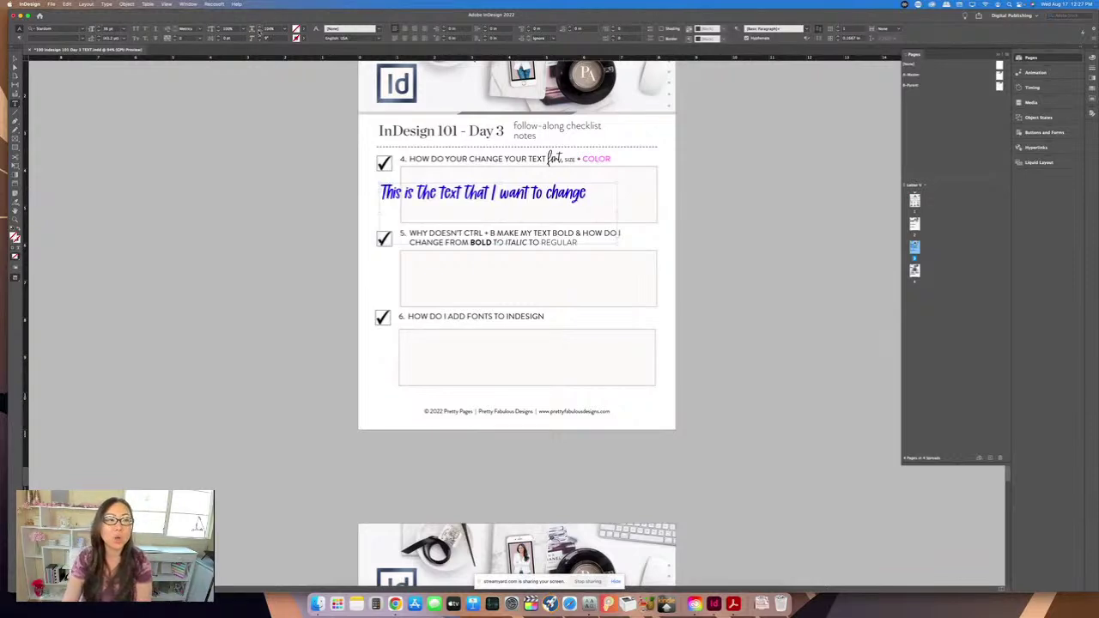
left_click(259, 32)
left_click(259, 32)
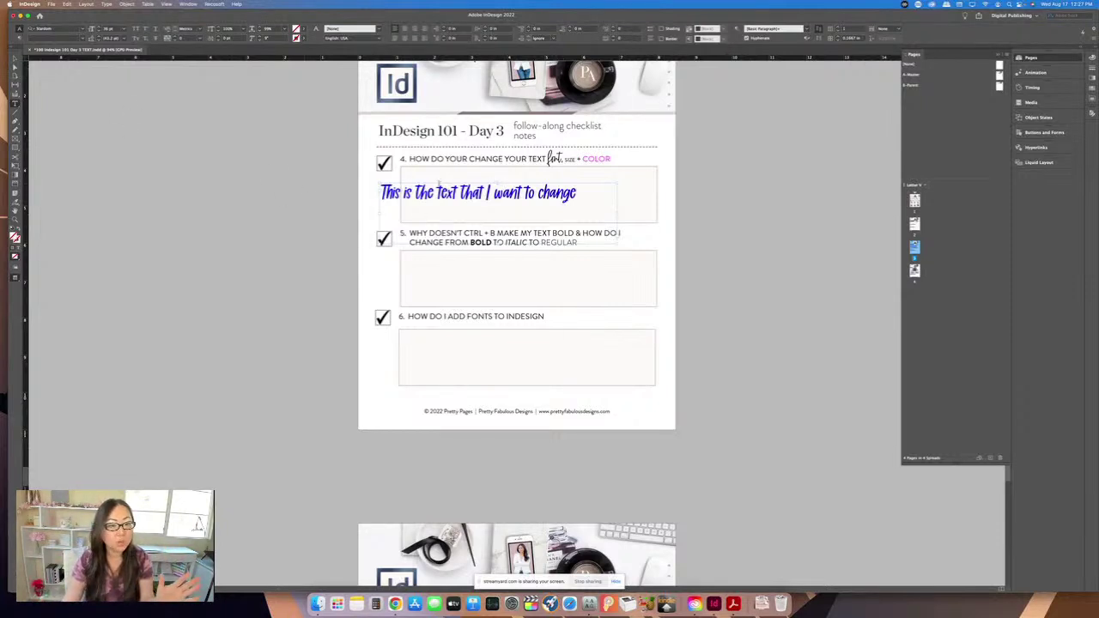
Step: Browse the additional Adobe Fonts available for activation and preview several of them on the sample text
left_click(79, 29)
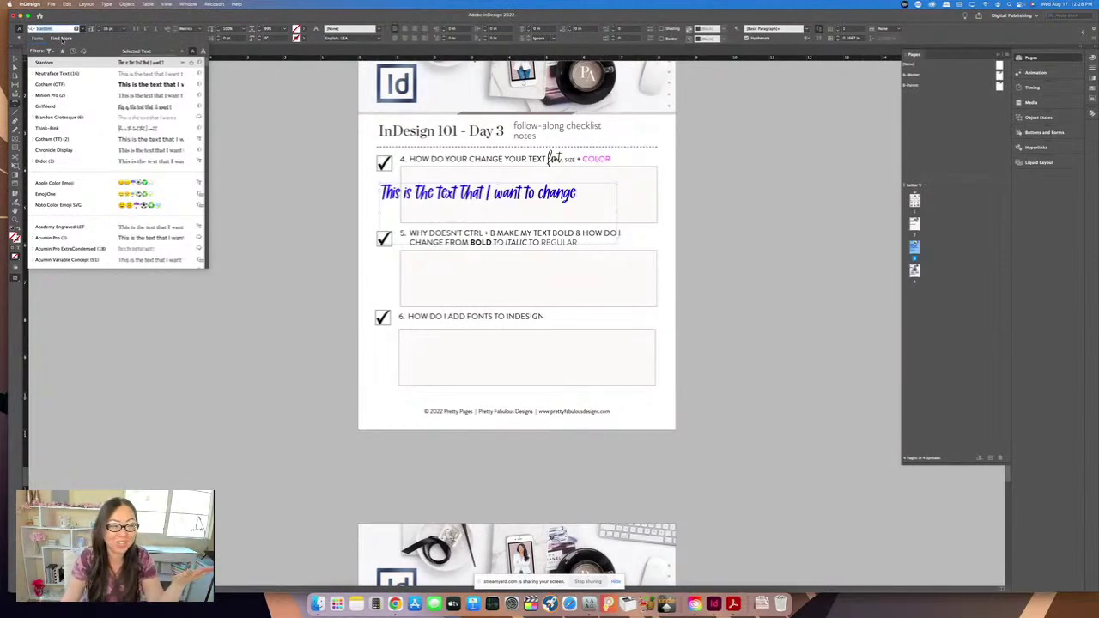
left_click(61, 39)
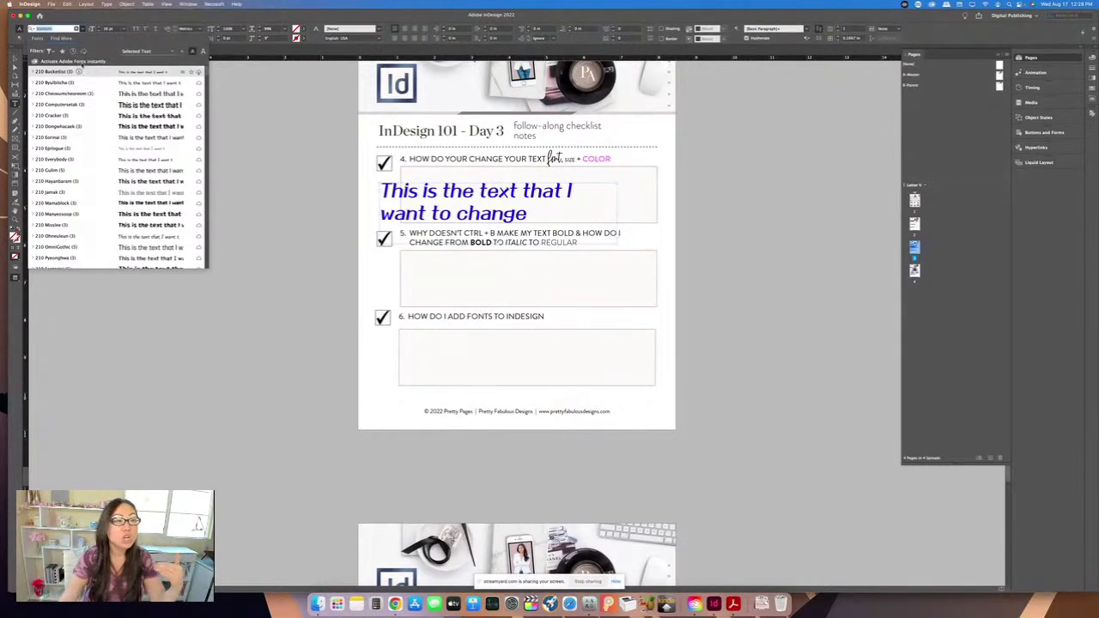
scroll(87, 127, "down", 3)
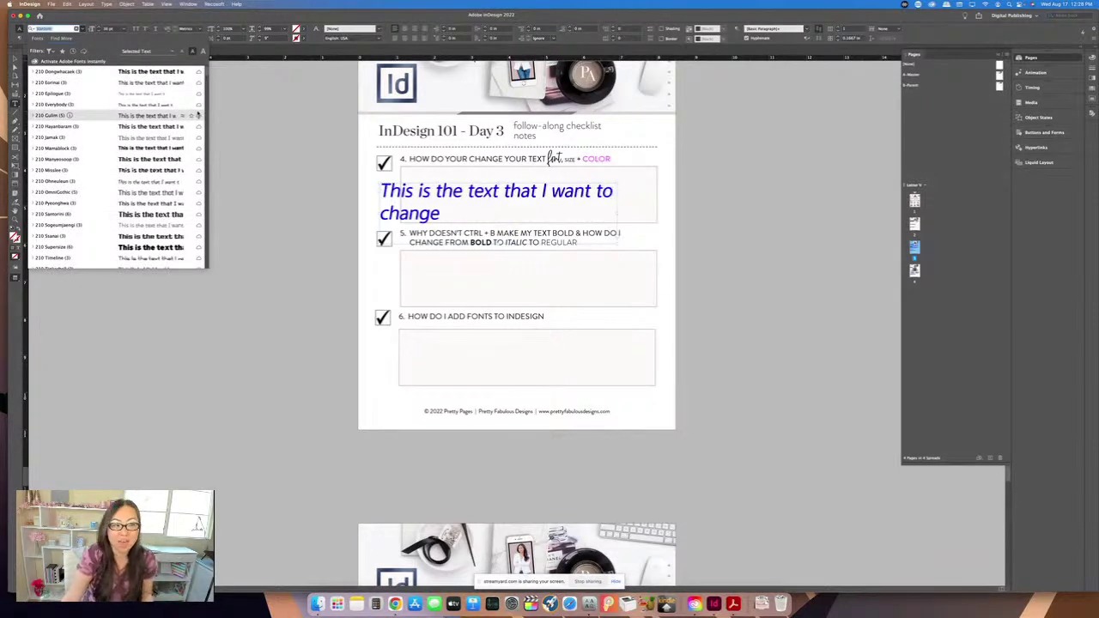
scroll(167, 207, "down", 1)
scroll(166, 207, "down", 5)
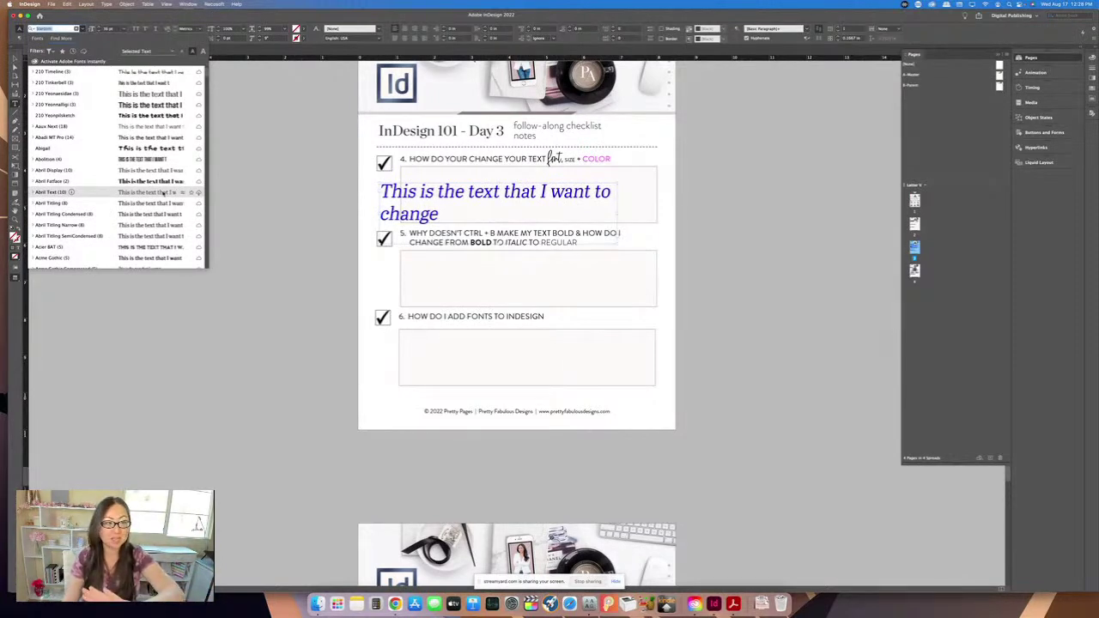
scroll(162, 212, "down", 2)
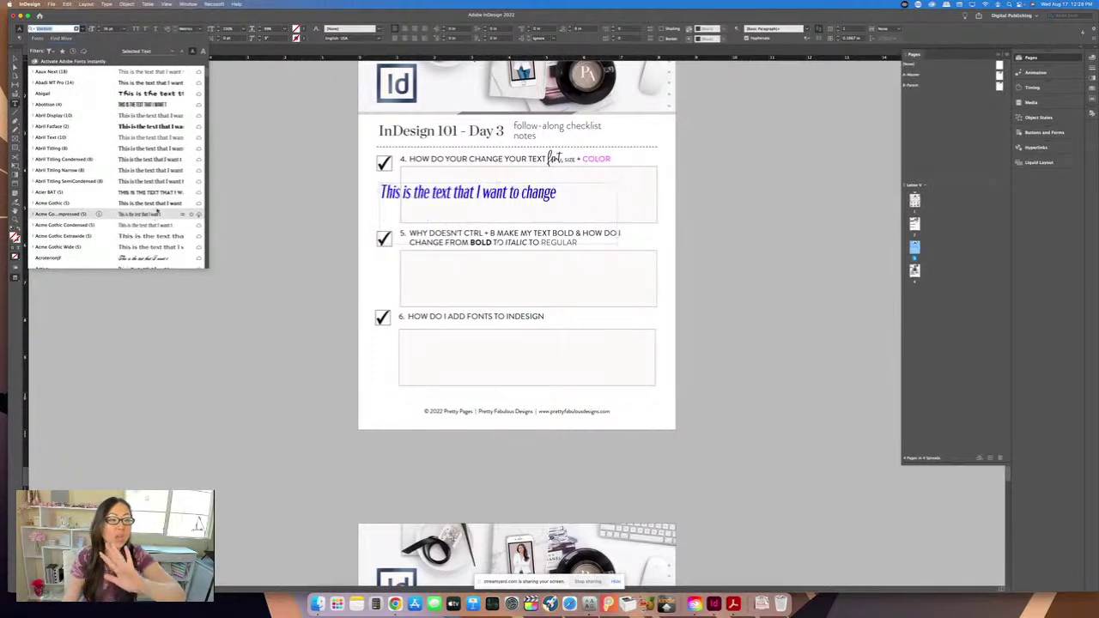
scroll(157, 214, "down", 4)
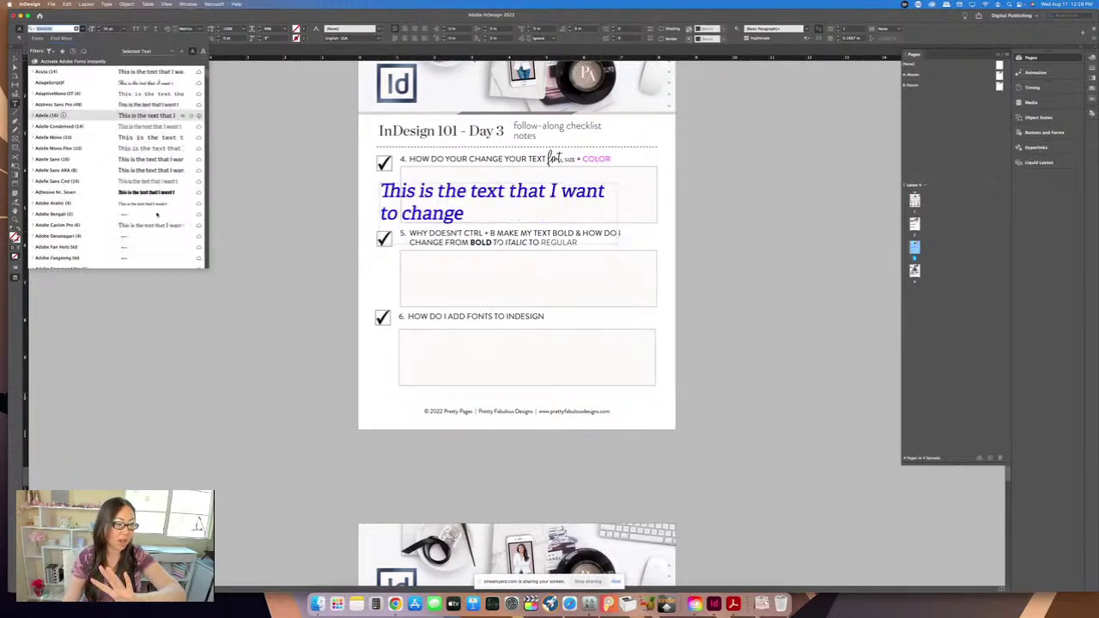
scroll(157, 213, "down", 8)
scroll(157, 204, "down", 10)
scroll(153, 180, "down", 10)
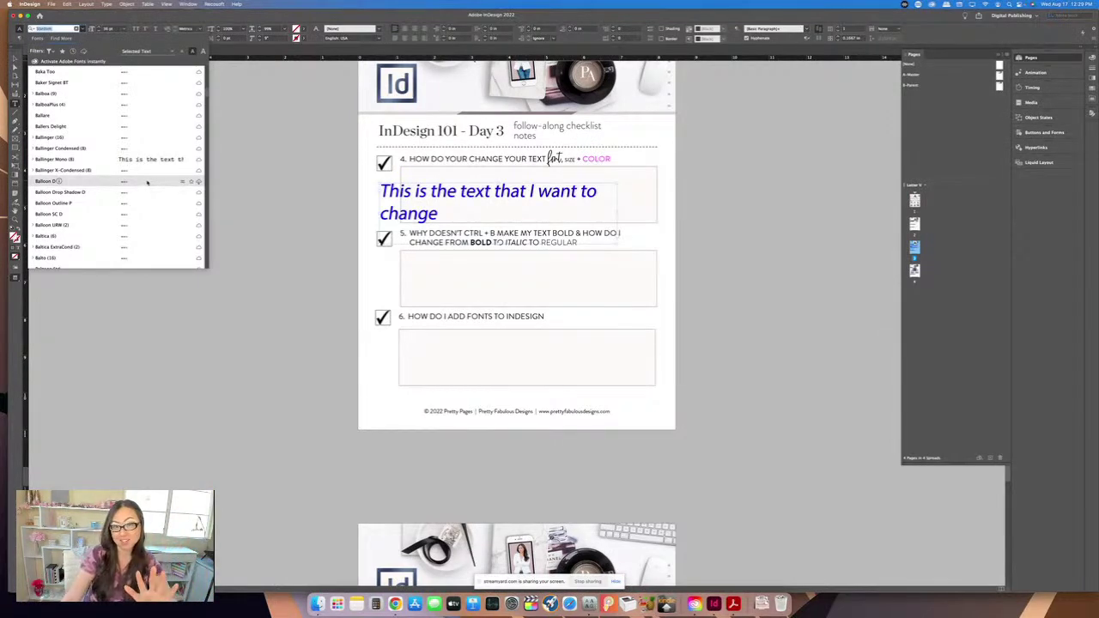
scroll(133, 182, "up", 10)
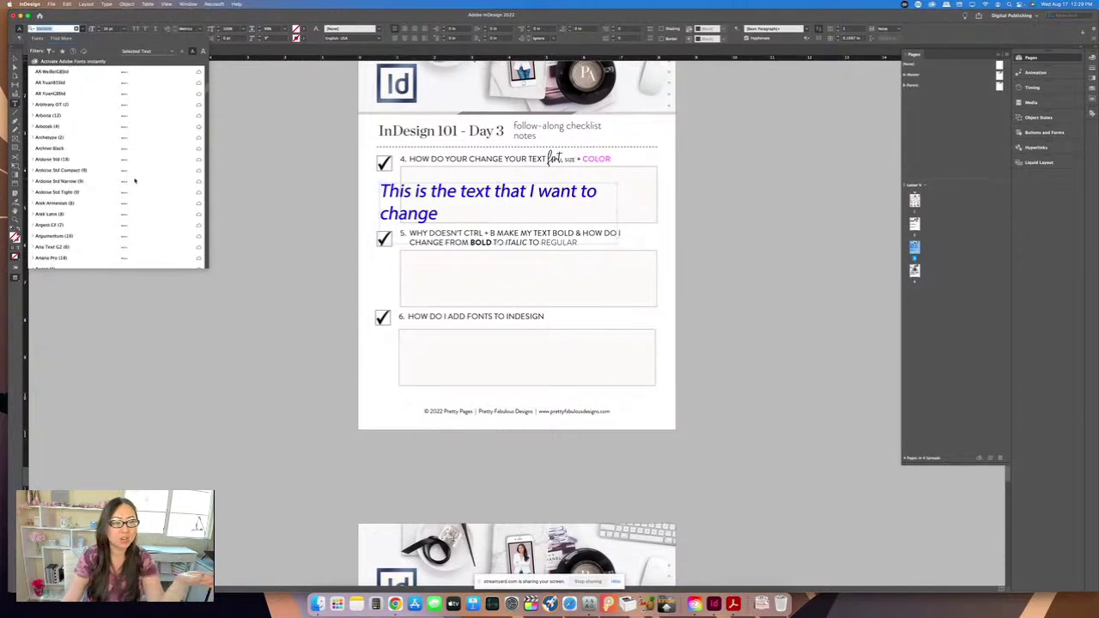
scroll(135, 181, "up", 5)
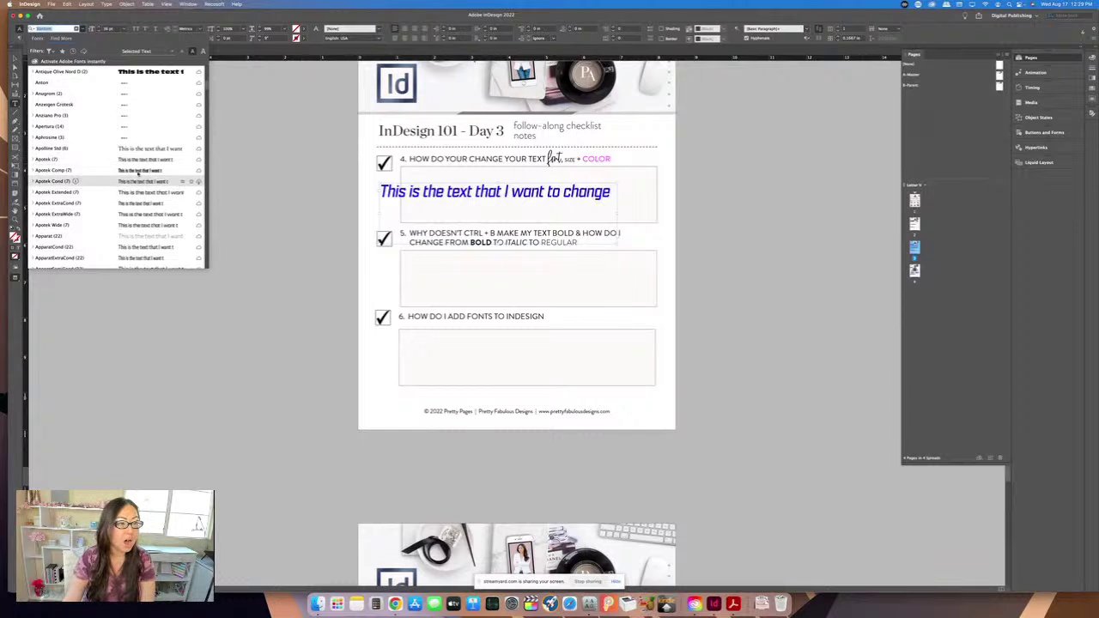
scroll(146, 198, "down", 5)
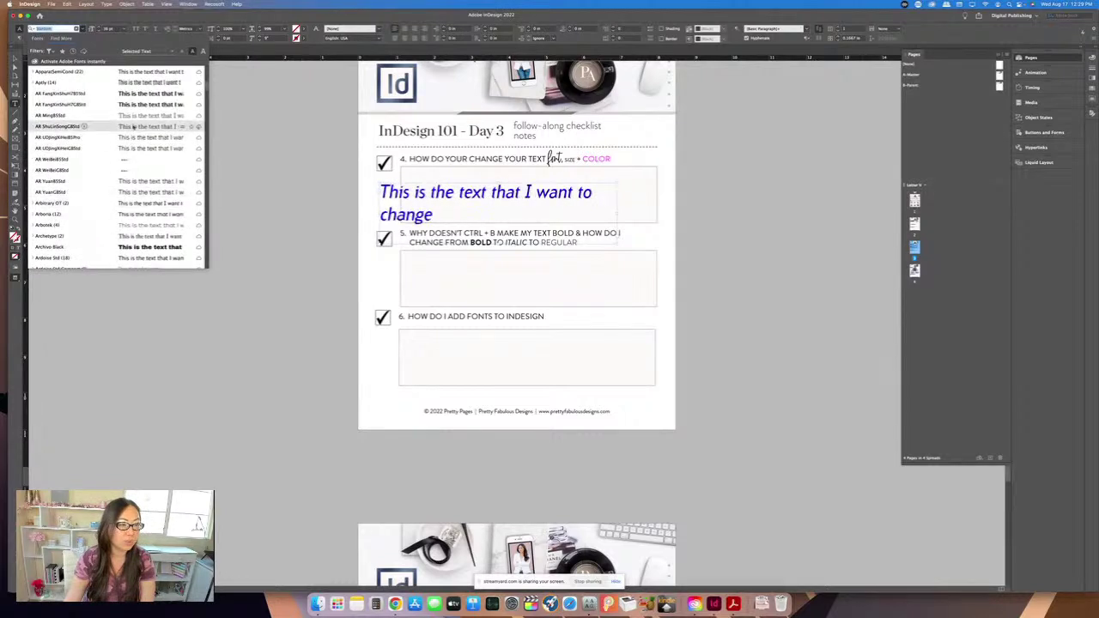
Step: Activate the Adobe font Archivo Black with future activation prompts turned off, and leave the font list
left_click(198, 248)
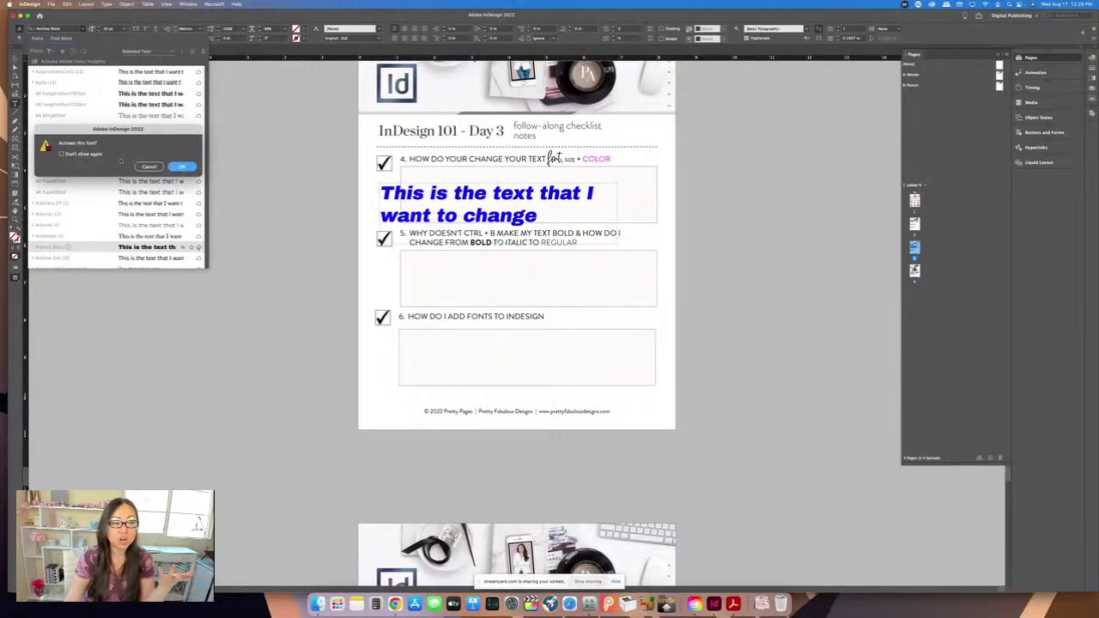
left_click(76, 155)
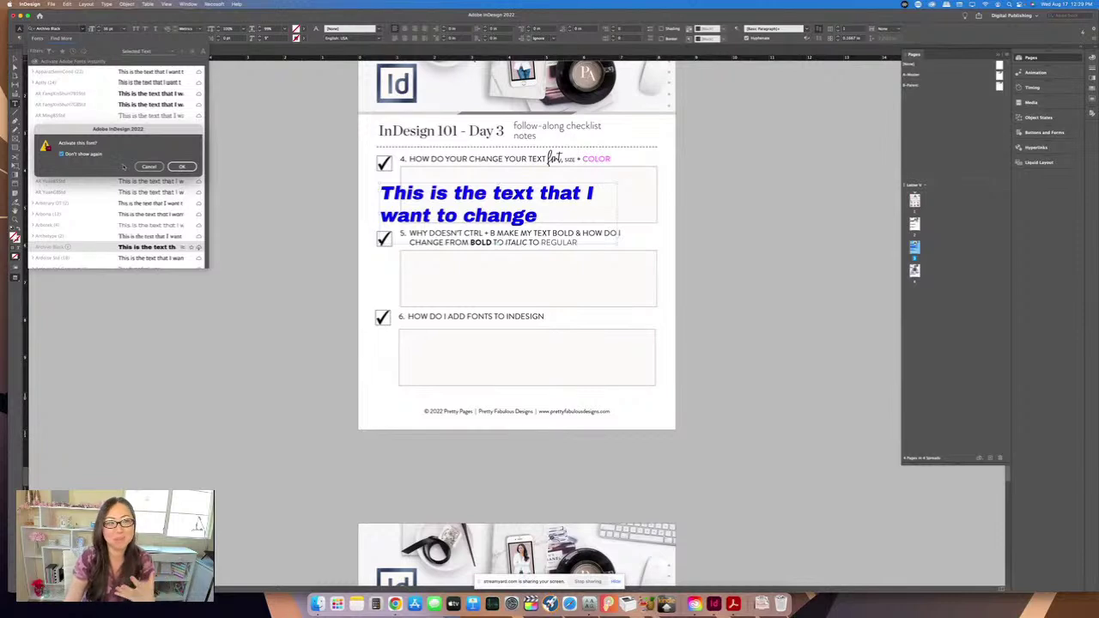
left_click(182, 167)
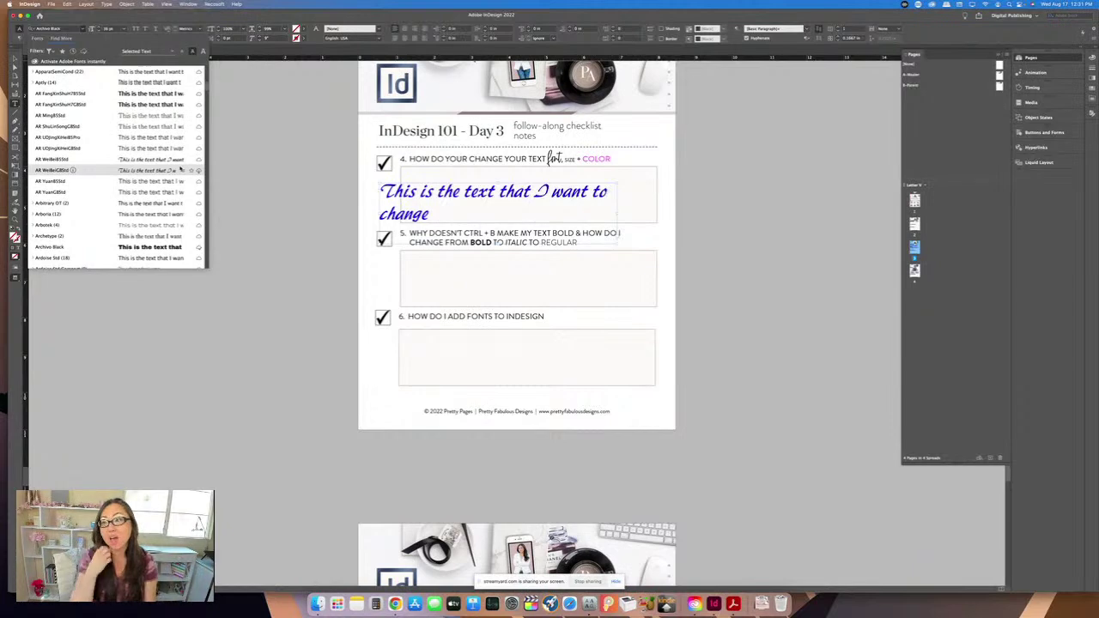
left_click(489, 225)
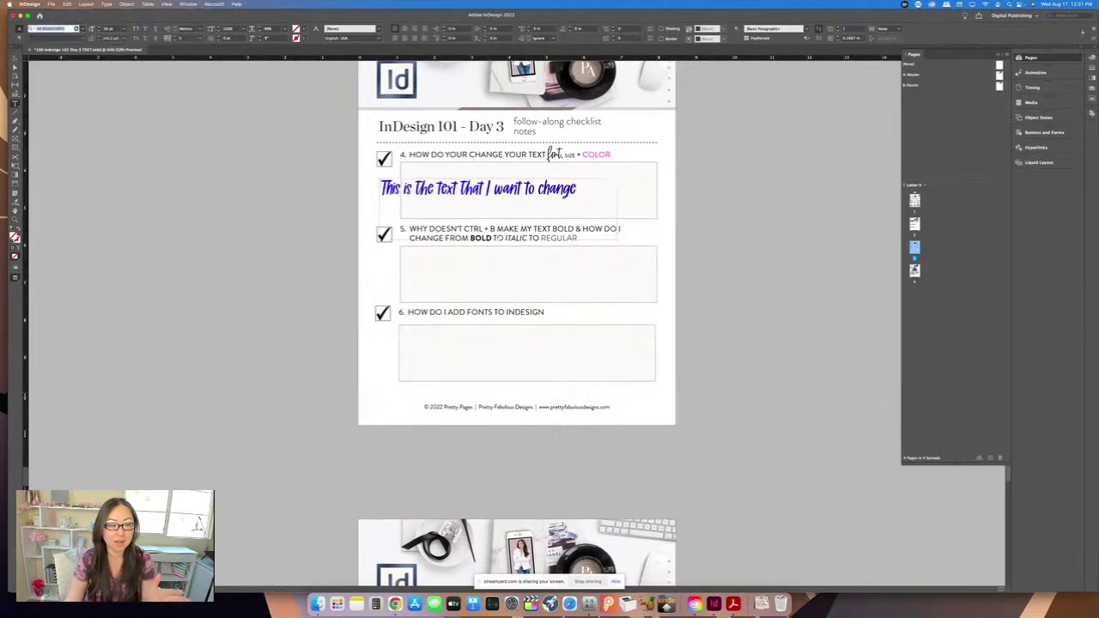
Step: Go to the character panel key page and look through the available workspaces without switching
scroll(169, 310, "down", 3)
scroll(231, 275, "down", 1)
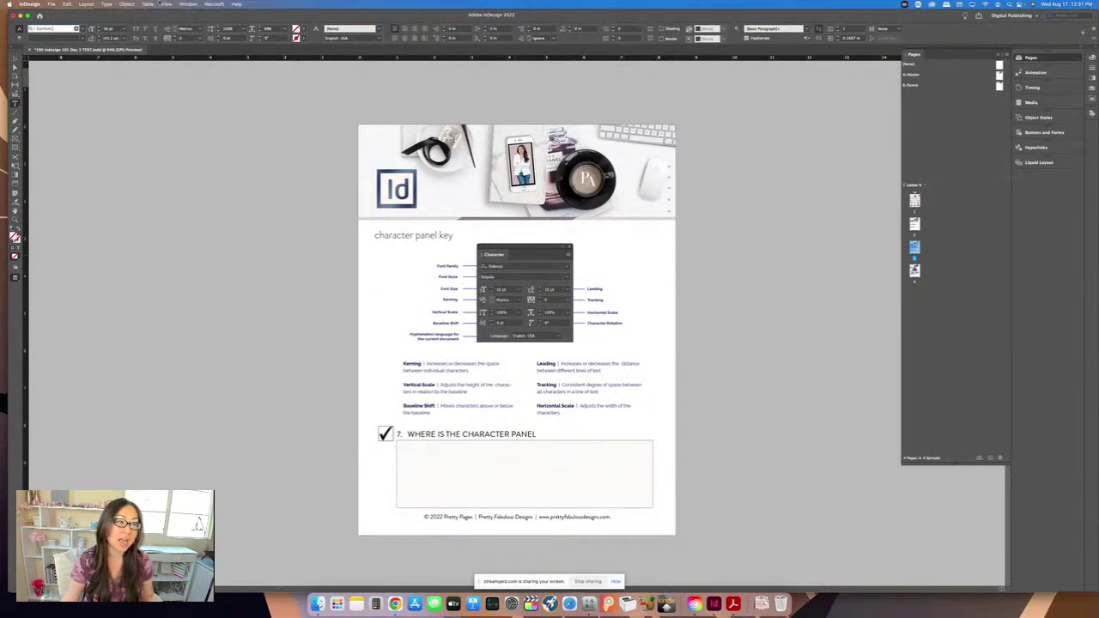
left_click(188, 3)
mouse_move(214, 24)
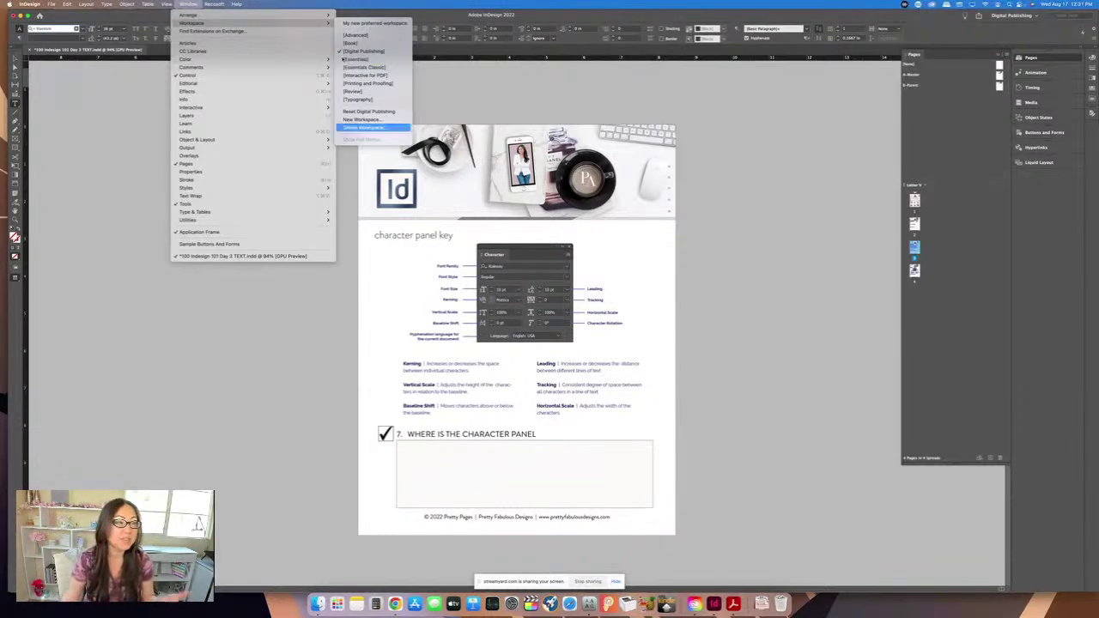
left_click(60, 110)
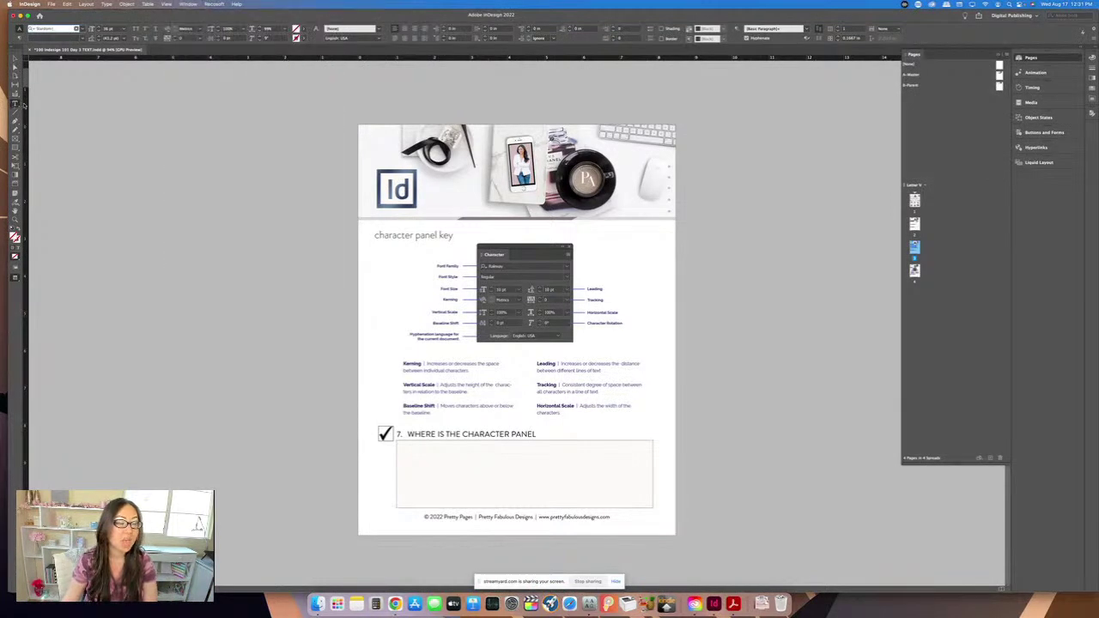
Step: Compare the control options offered by different tools, including the Page, Gap, Content Collector, Type and Pen tools
left_click(57, 104)
left_click(16, 59)
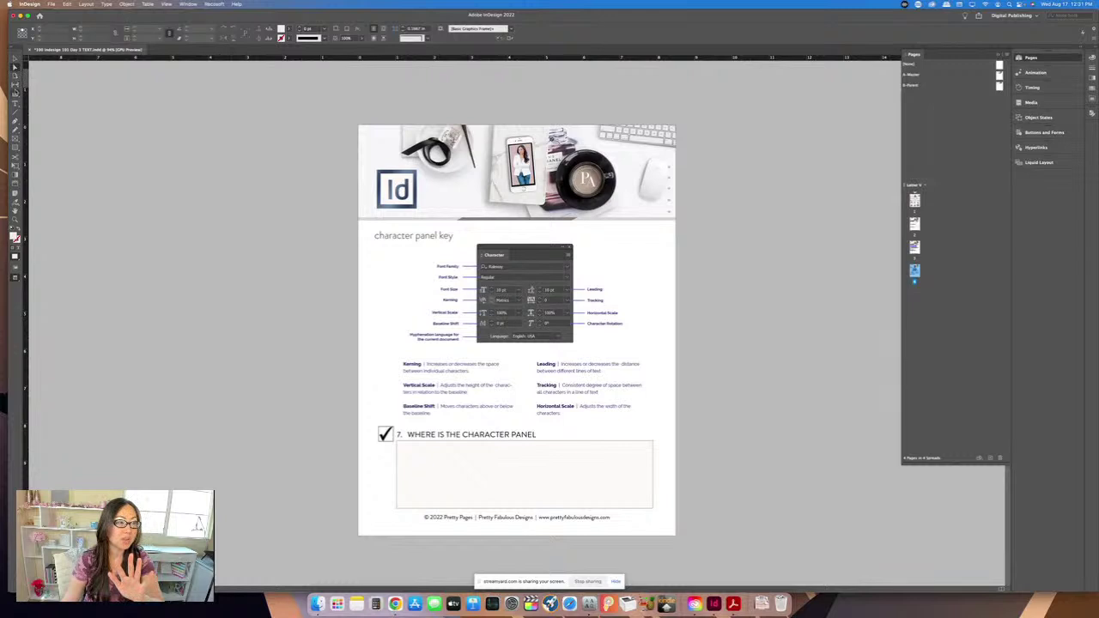
left_click(15, 77)
left_click(15, 84)
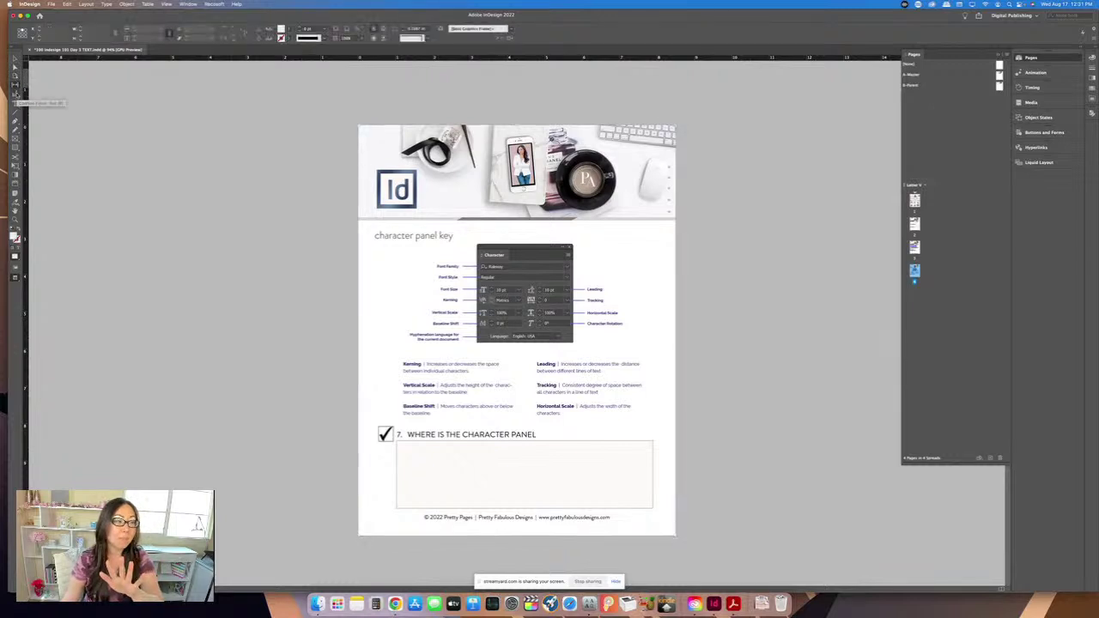
left_click(14, 93)
left_click(15, 102)
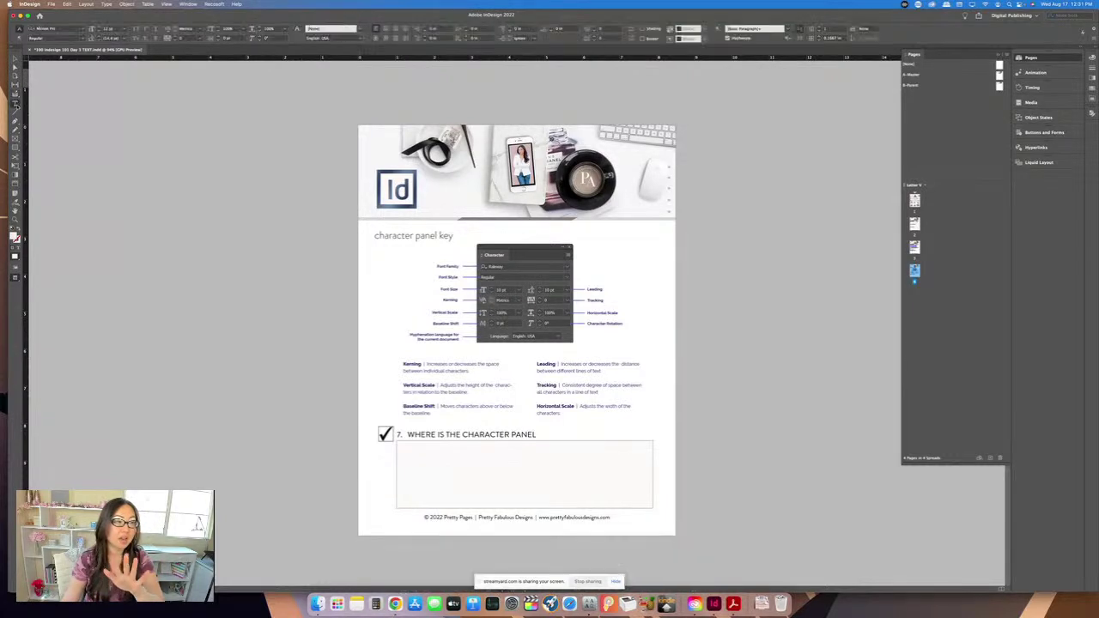
left_click(15, 120)
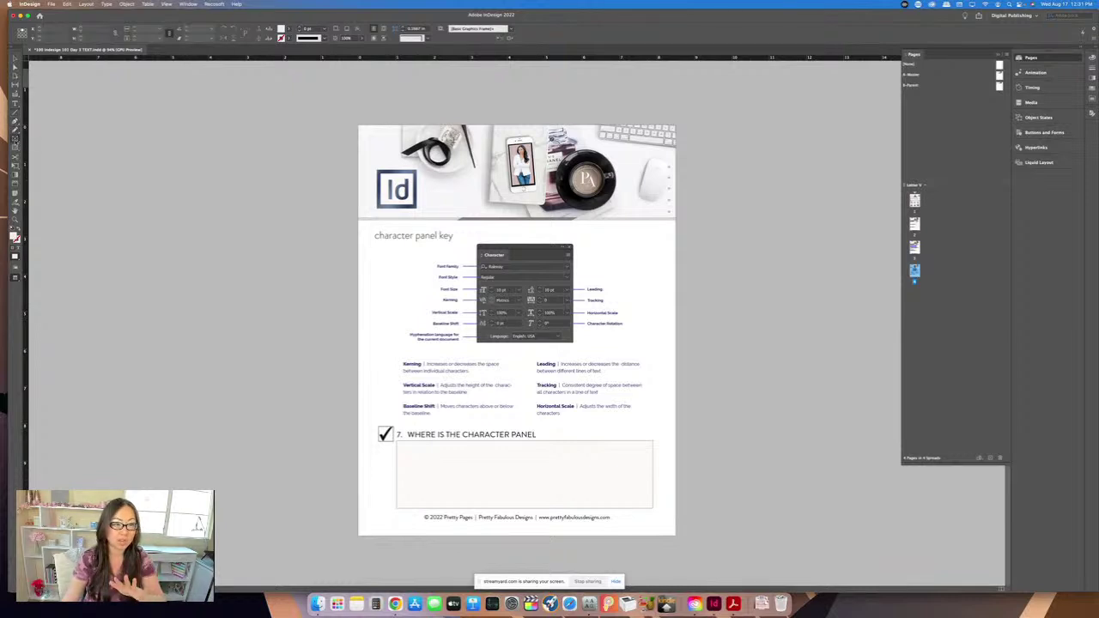
Step: Activate the Type tool and switch to the Typography workspace
left_click(15, 103)
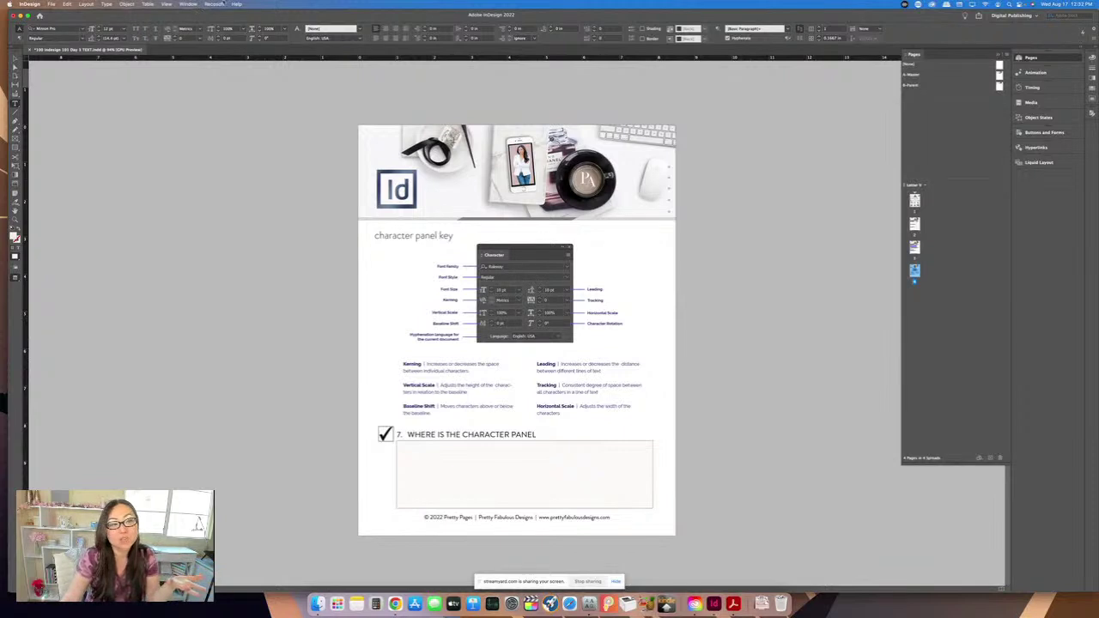
left_click(188, 4)
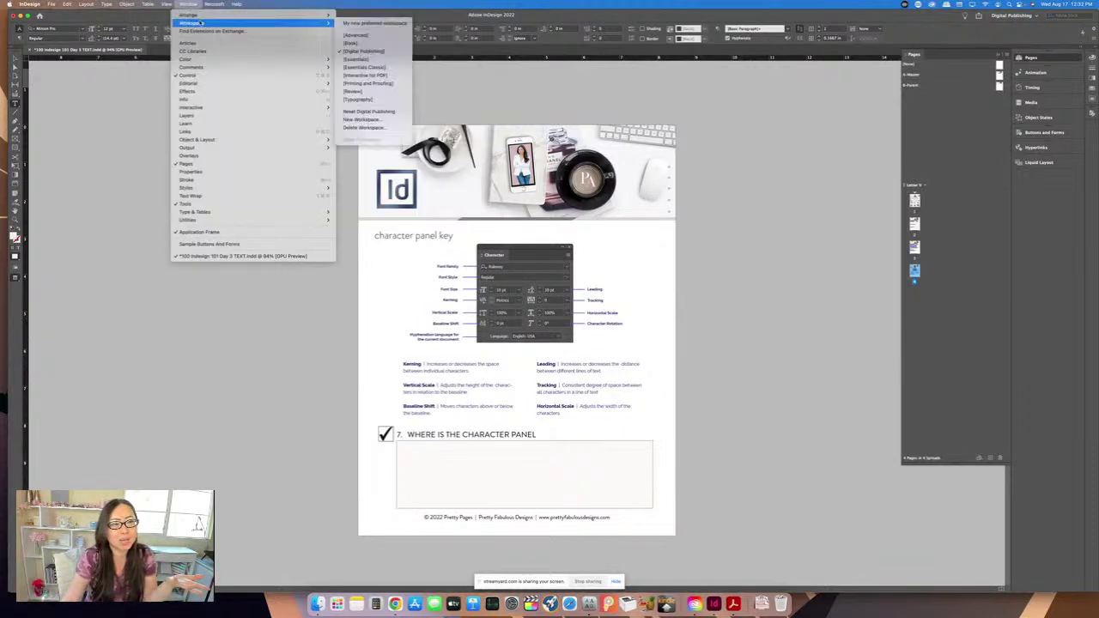
left_click(374, 100)
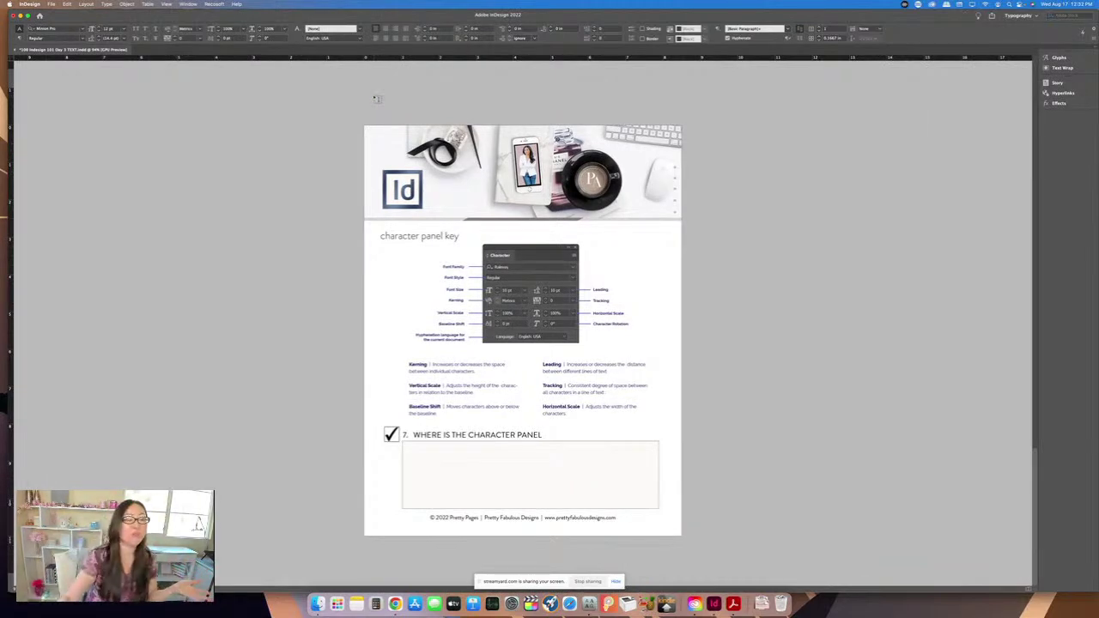
Step: Switch to the Review workspace and show the Character panel
left_click(183, 4)
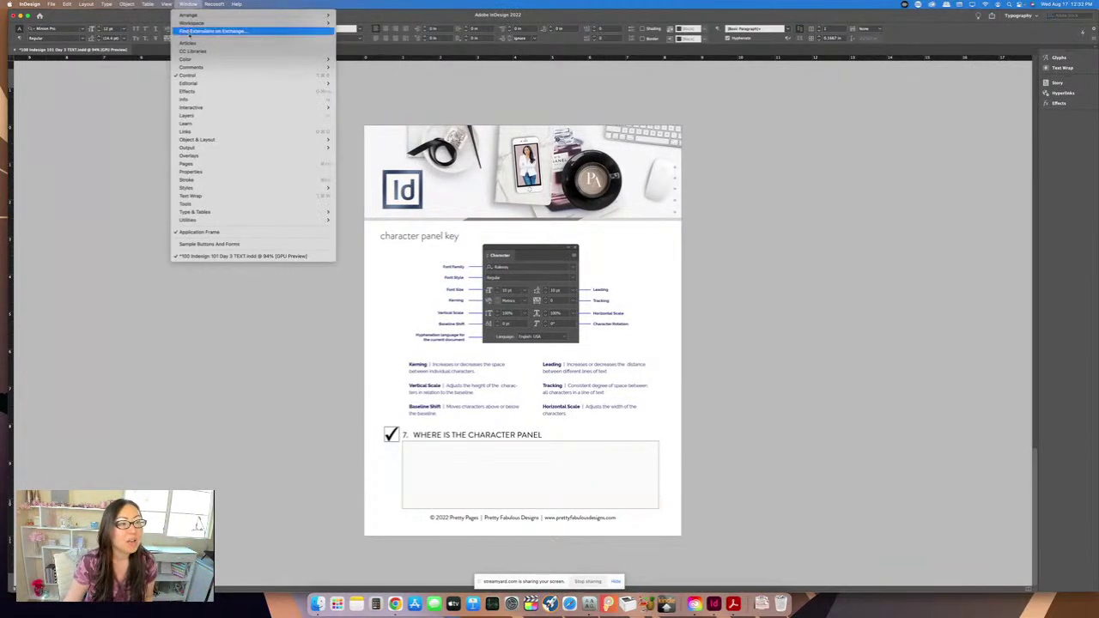
mouse_move(324, 23)
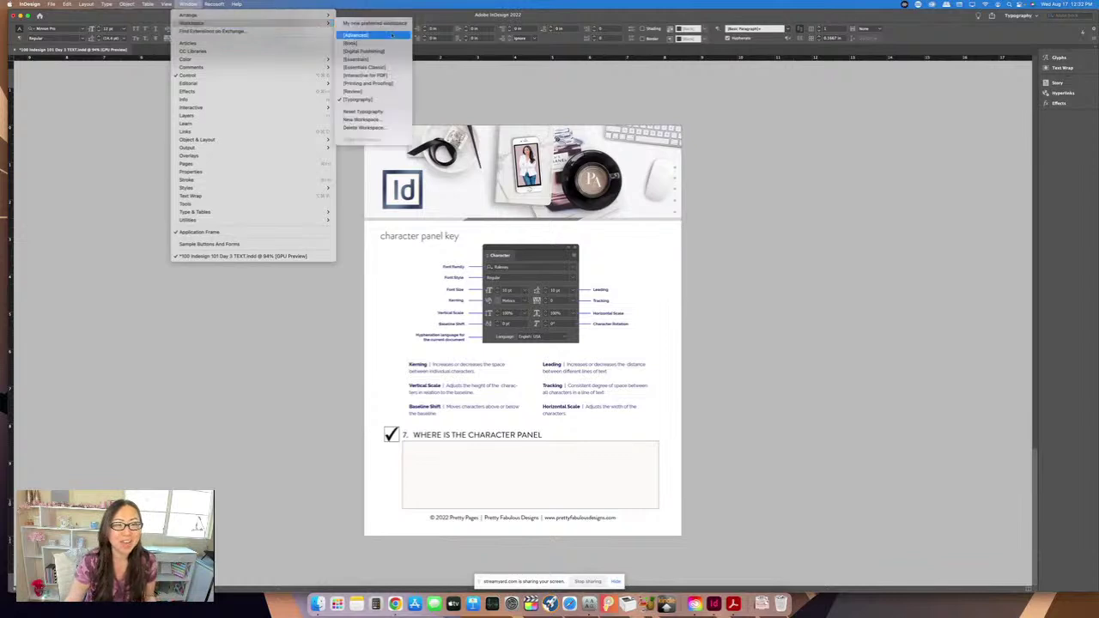
left_click(392, 91)
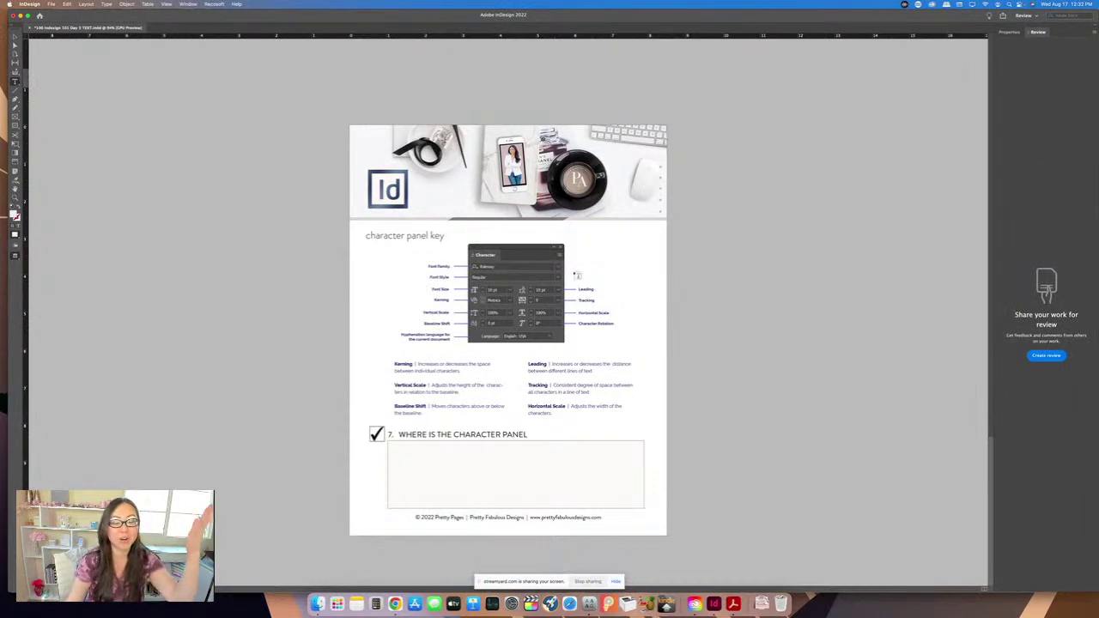
left_click(194, 4)
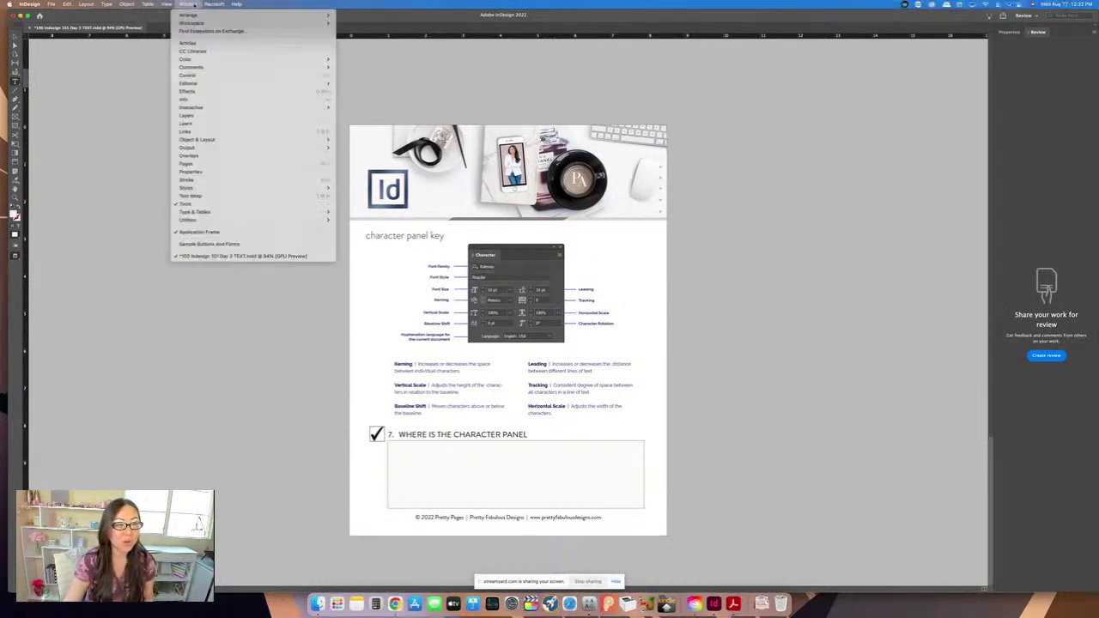
mouse_move(234, 210)
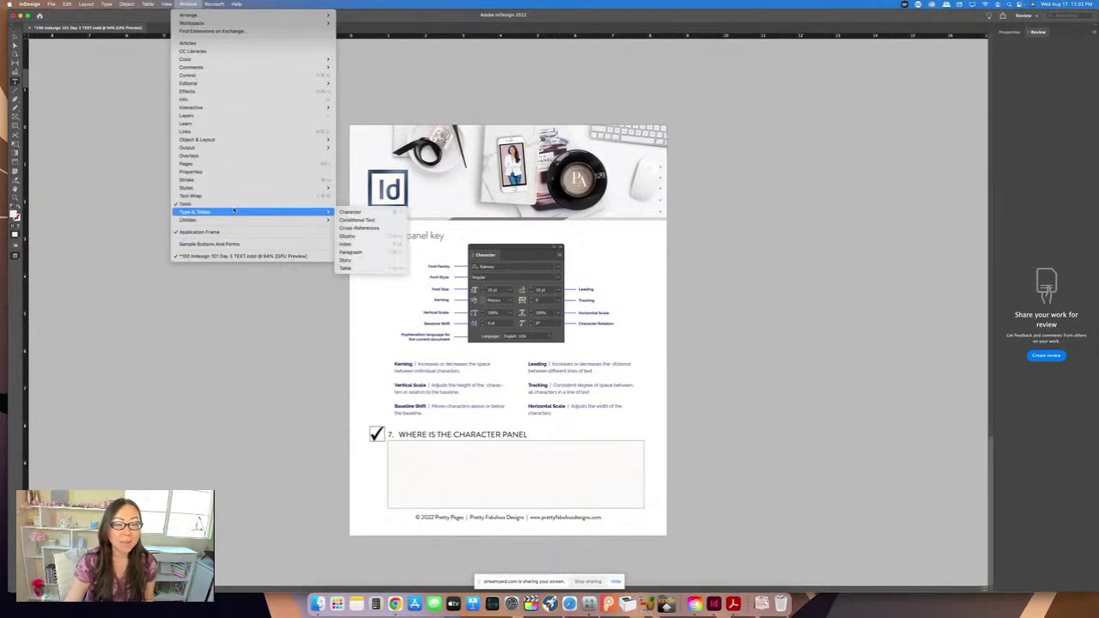
left_click(352, 212)
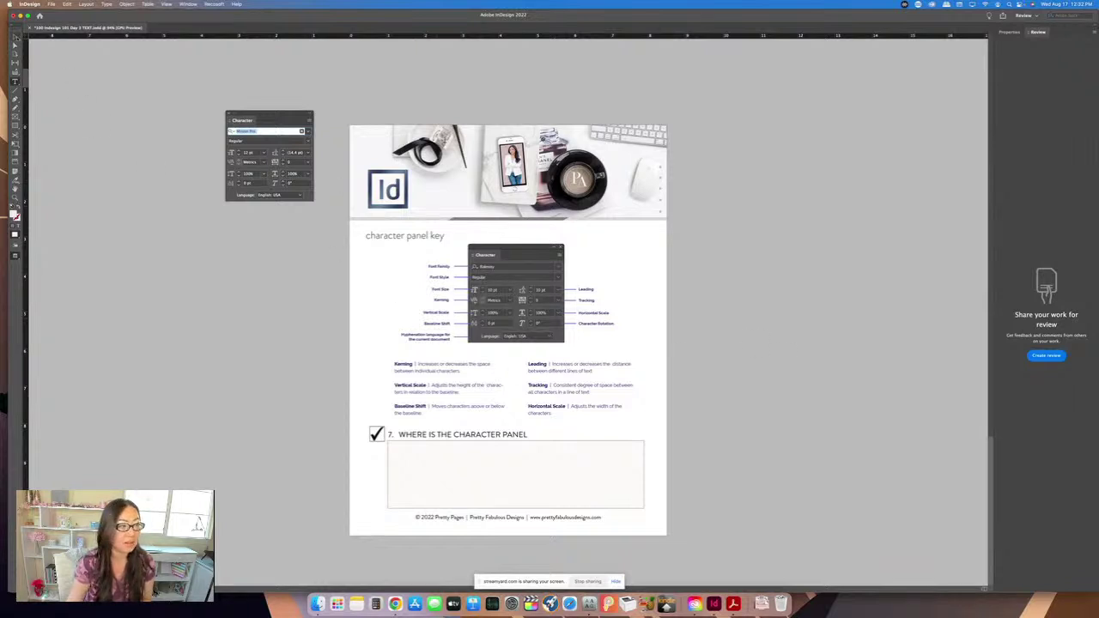
Step: Select the "character panel key" heading text, try different character rotation angles, and leave the rotation at -13°
left_click(409, 238)
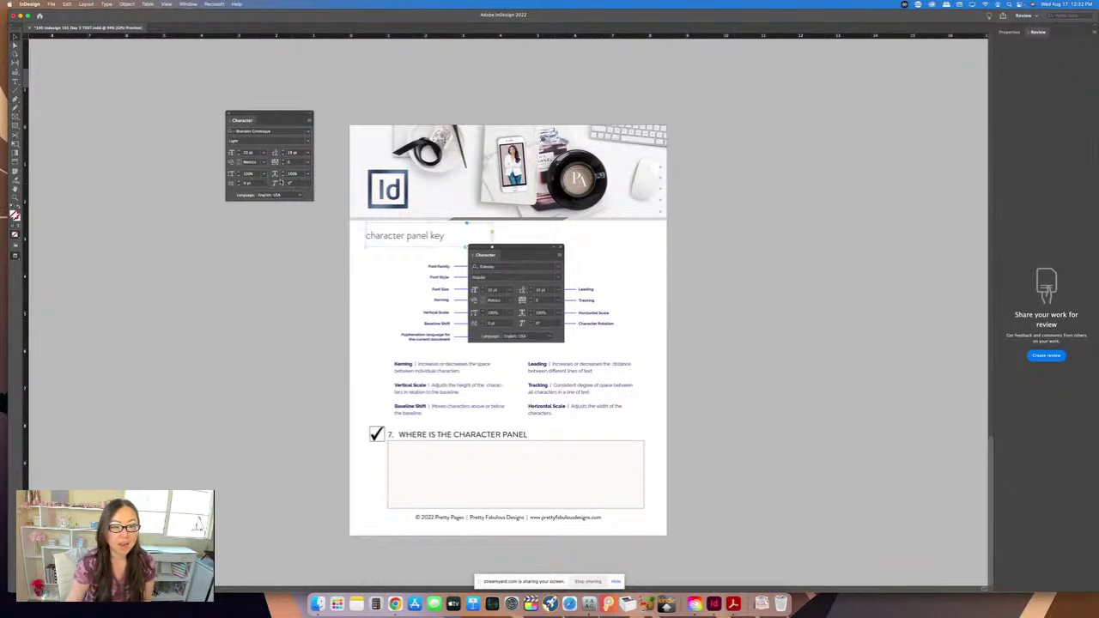
double_click(400, 235)
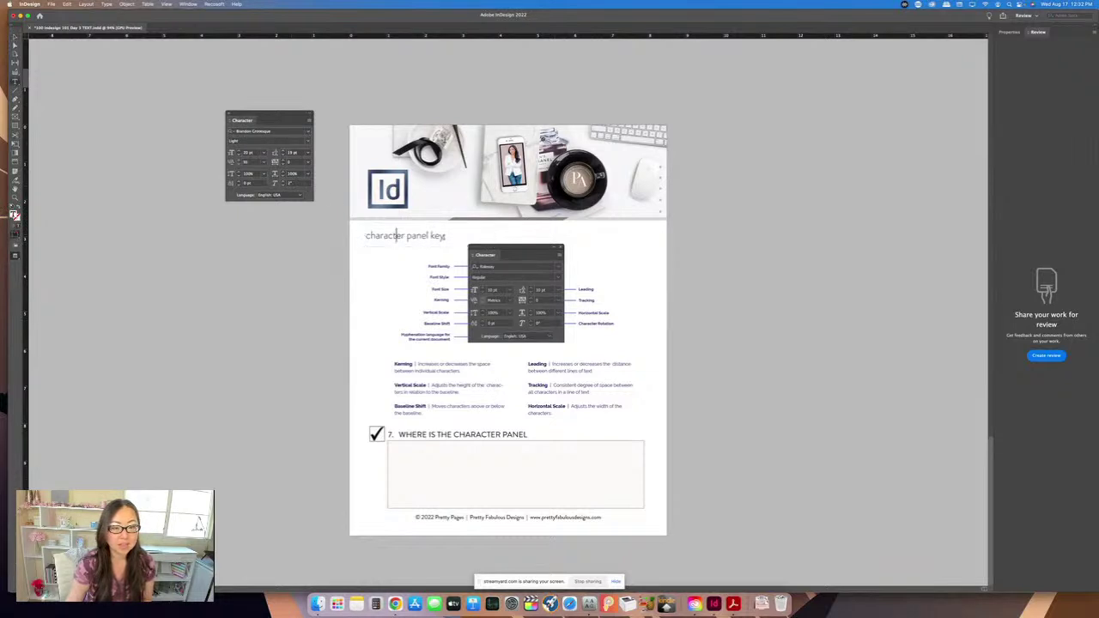
left_click_drag(445, 237, 365, 237)
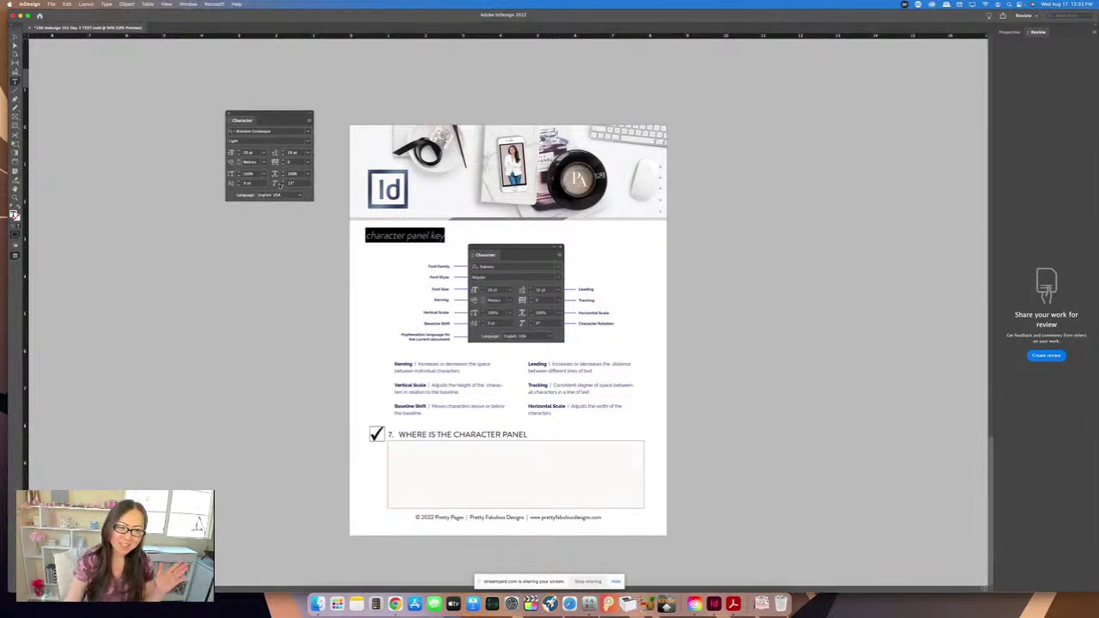
left_click(283, 187)
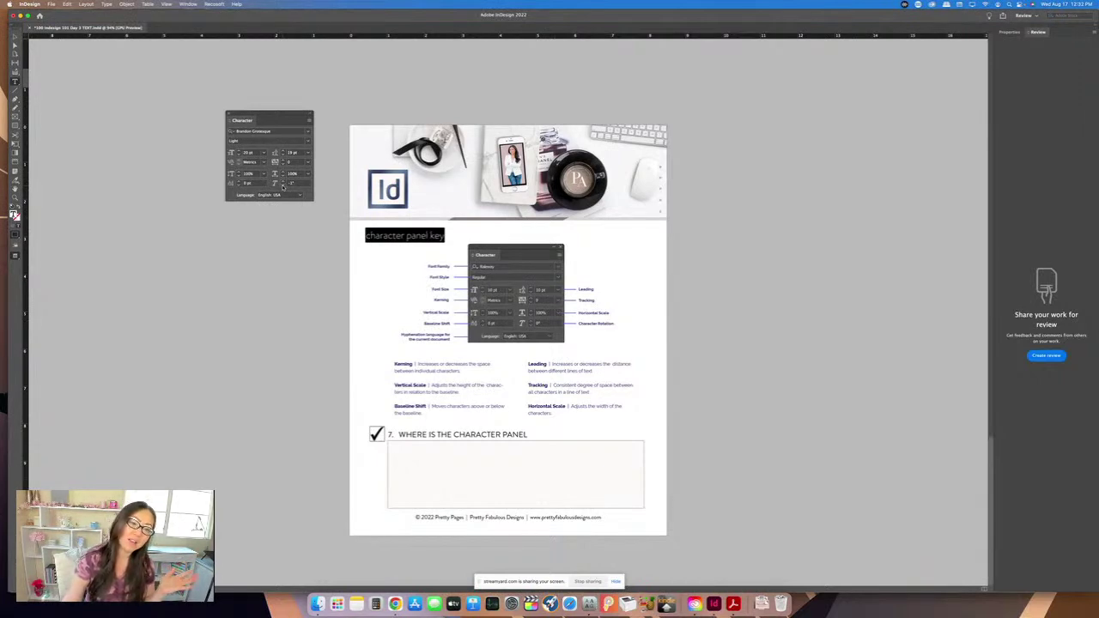
left_click(283, 186)
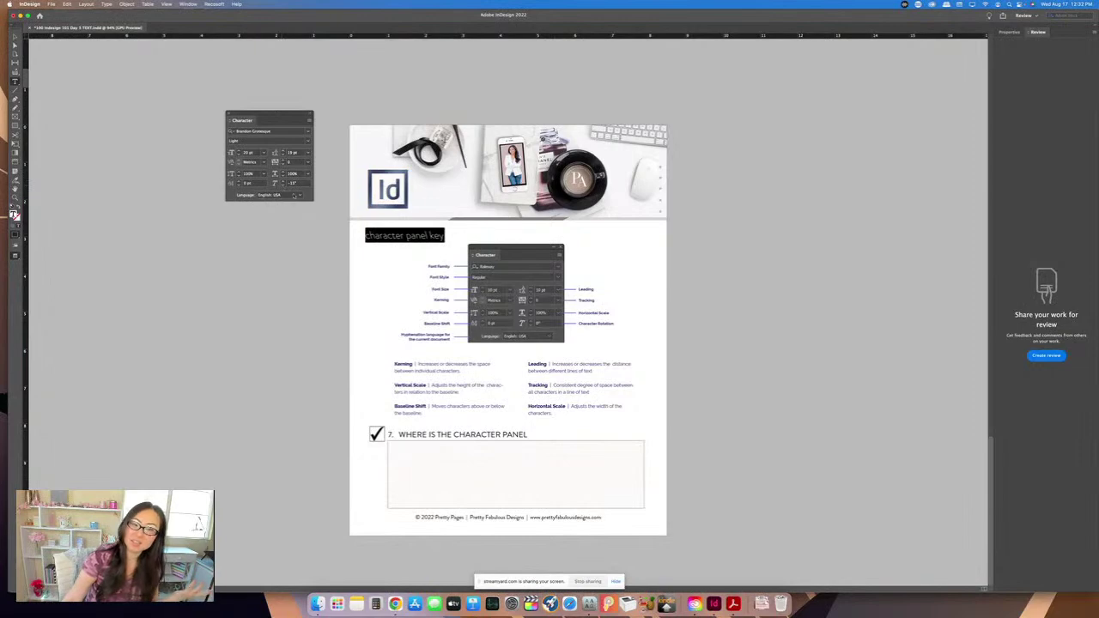
left_click(367, 274)
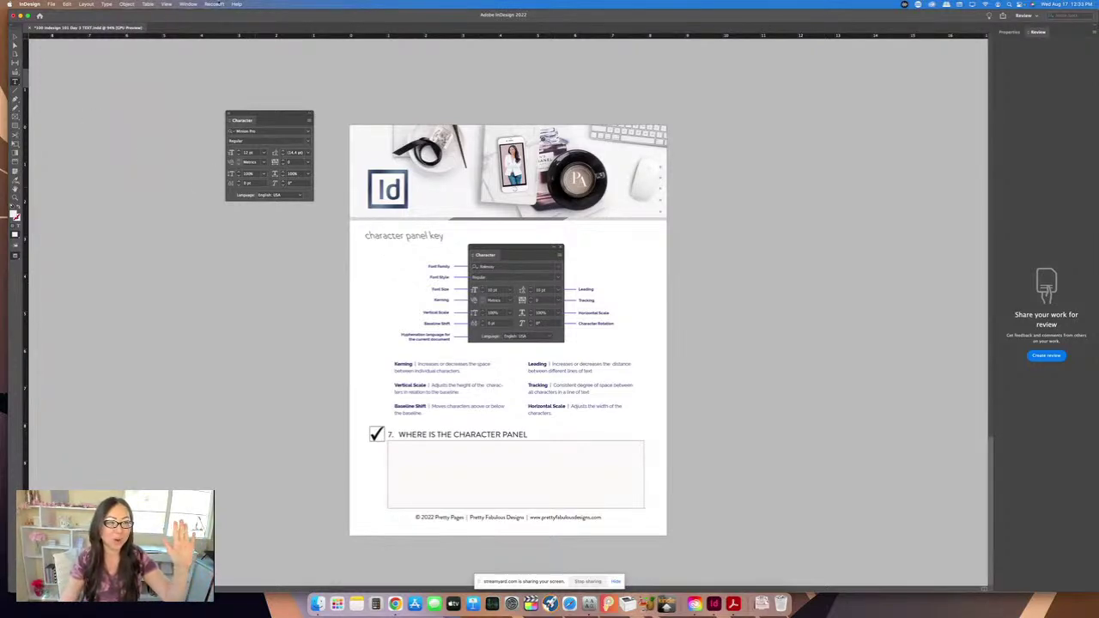
Step: Switch to the Digital Publishing workspace and show the Character panel there
left_click(188, 5)
mouse_move(192, 22)
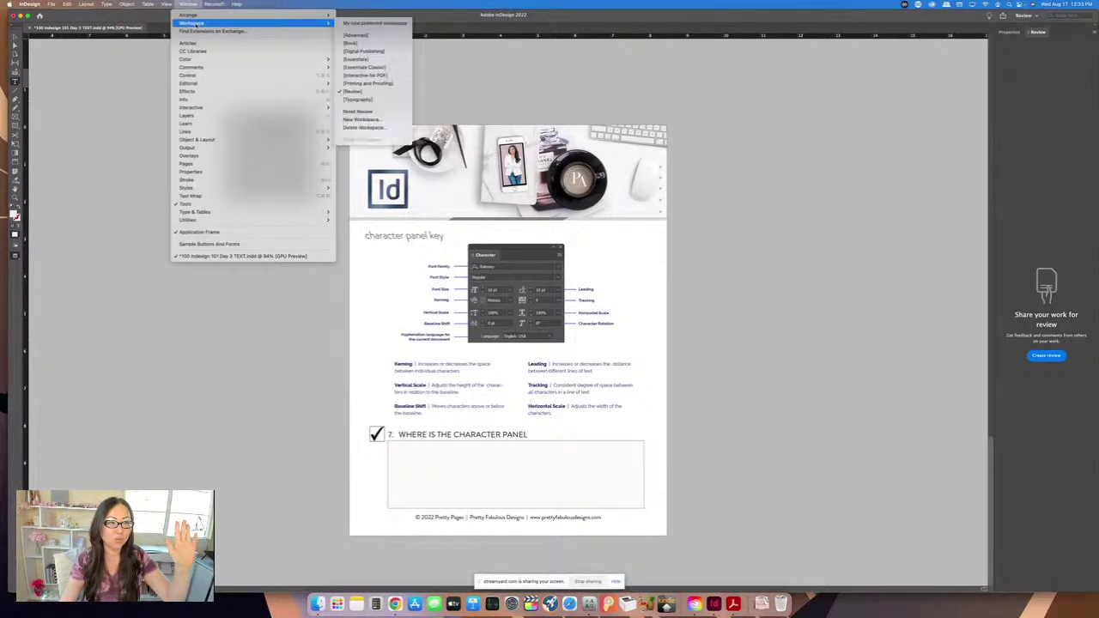
left_click(364, 50)
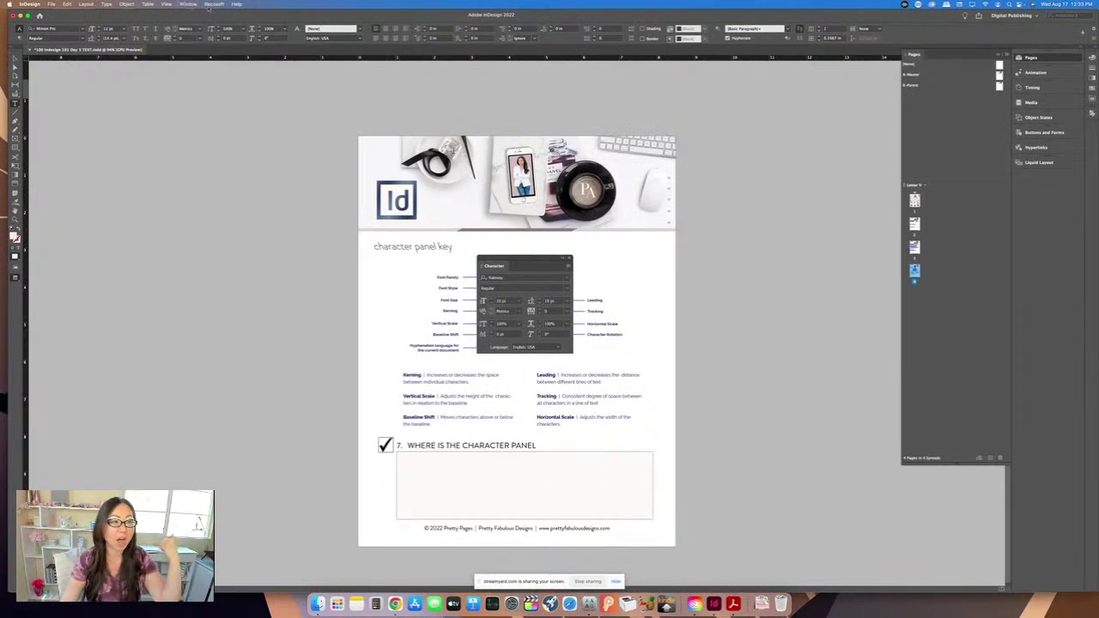
left_click(189, 5)
mouse_move(227, 211)
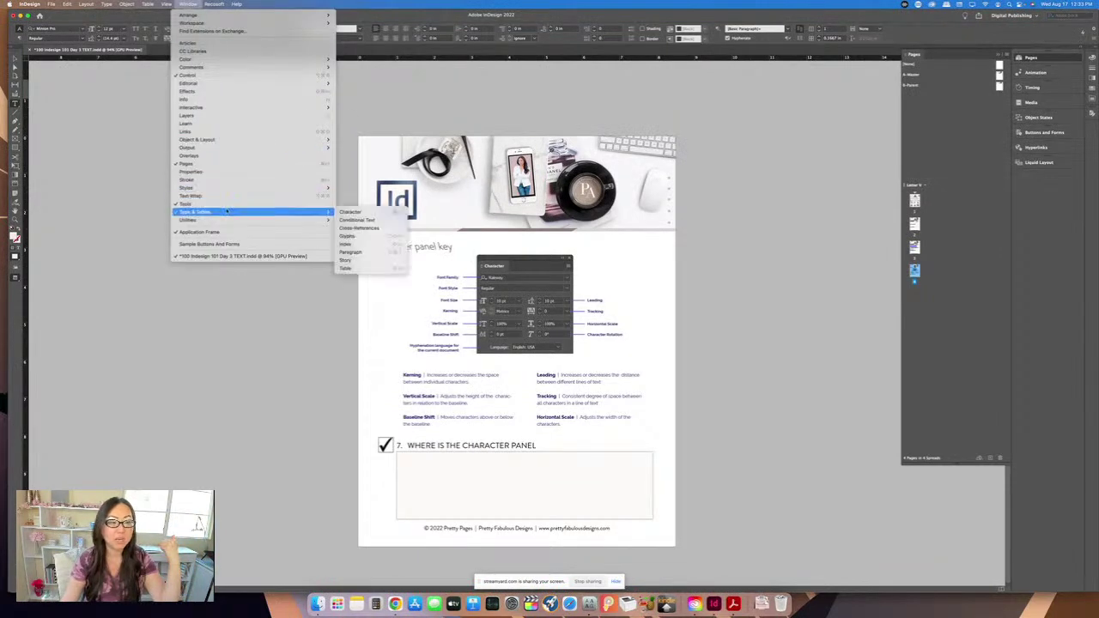
left_click(397, 212)
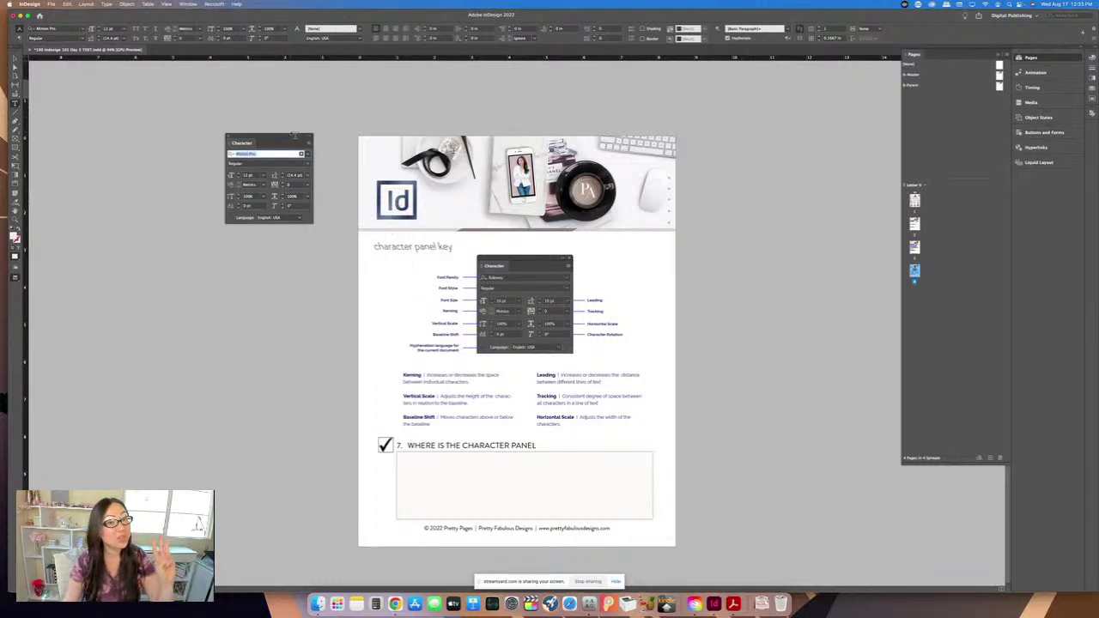
Step: Save the current panel layout as a new workspace named "With Character Pop Up"
left_click(188, 5)
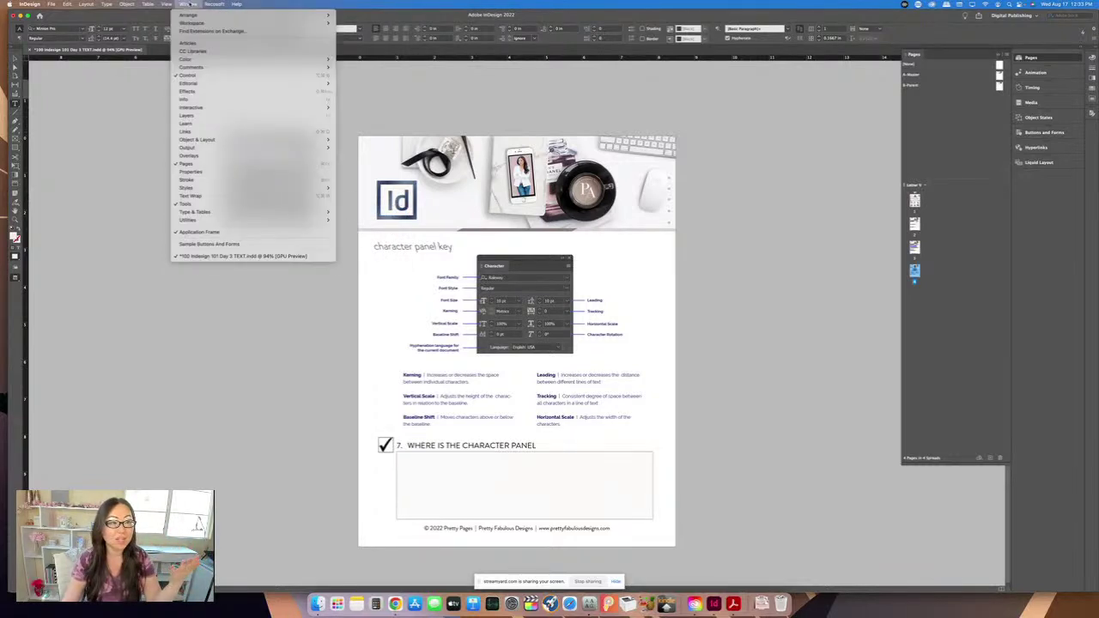
mouse_move(190, 16)
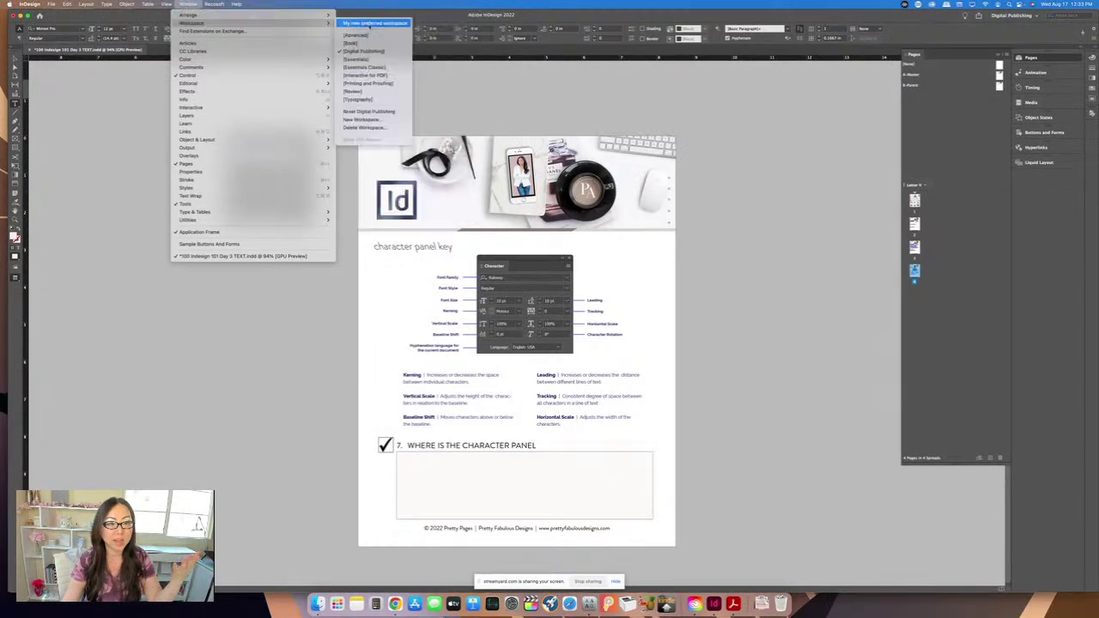
left_click(370, 119)
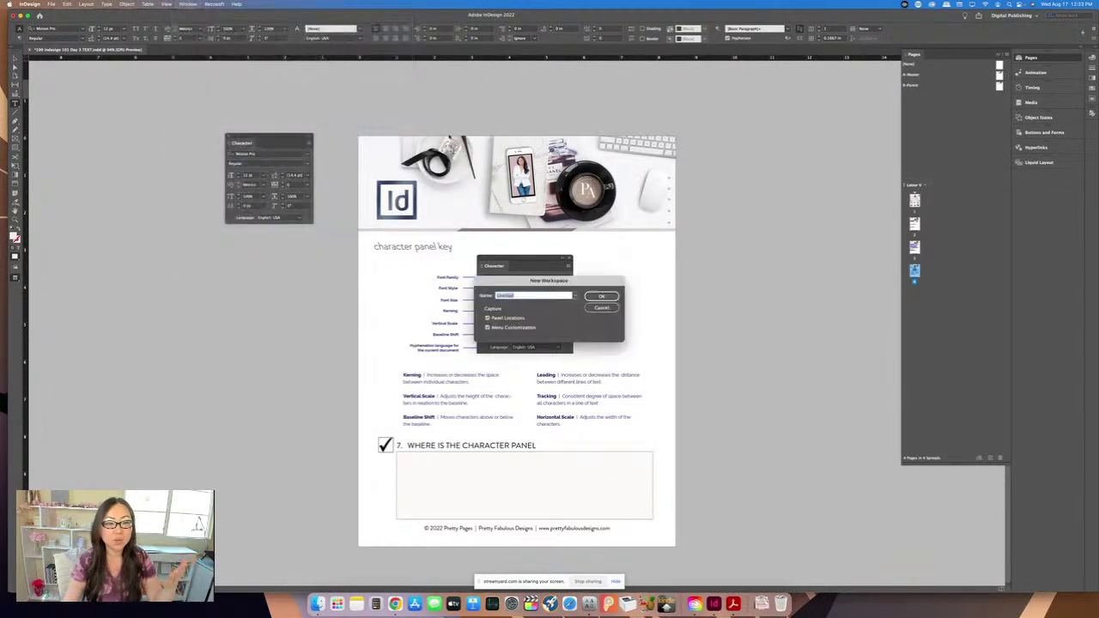
type("With Character P")
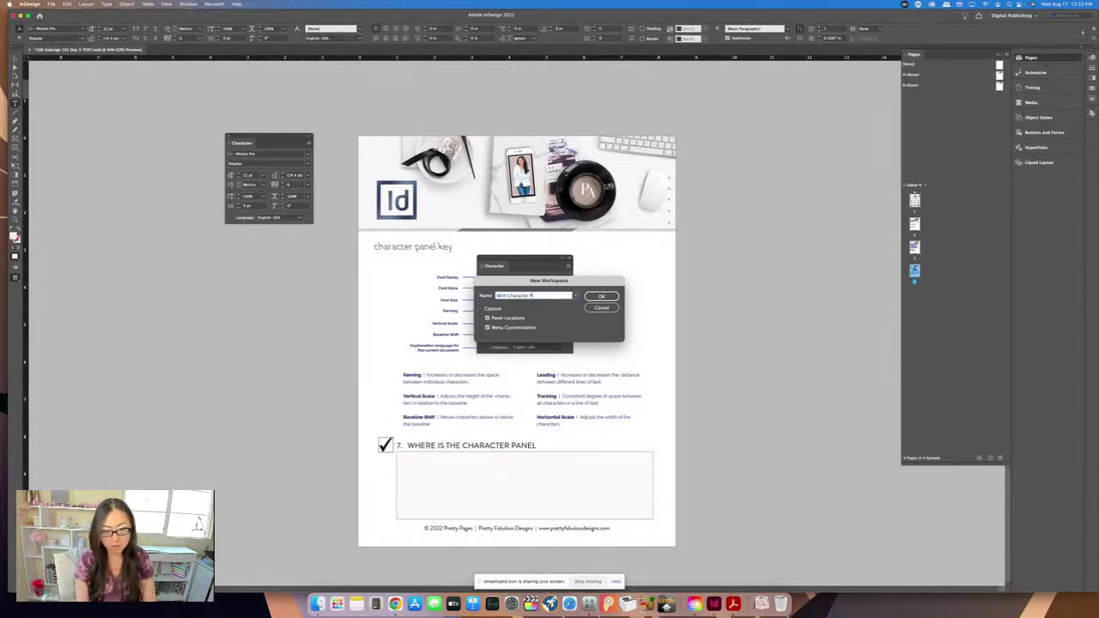
type("op Up")
key("Return")
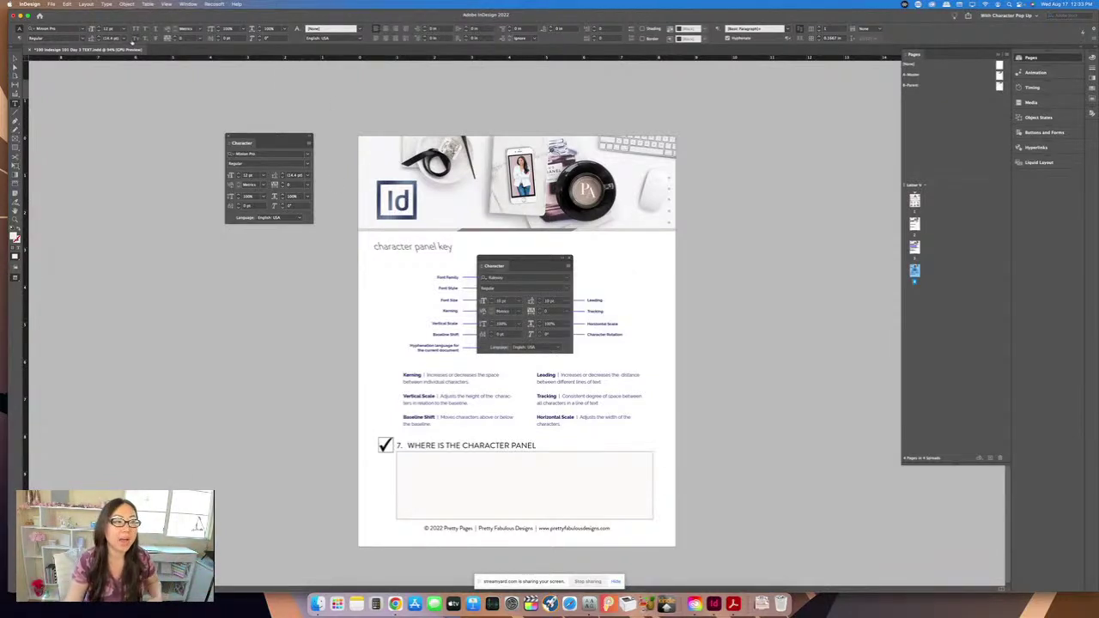
Step: Test the saved workspace by switching to Essentials Classic and back to With Character Pop Up
left_click(191, 3)
mouse_move(283, 22)
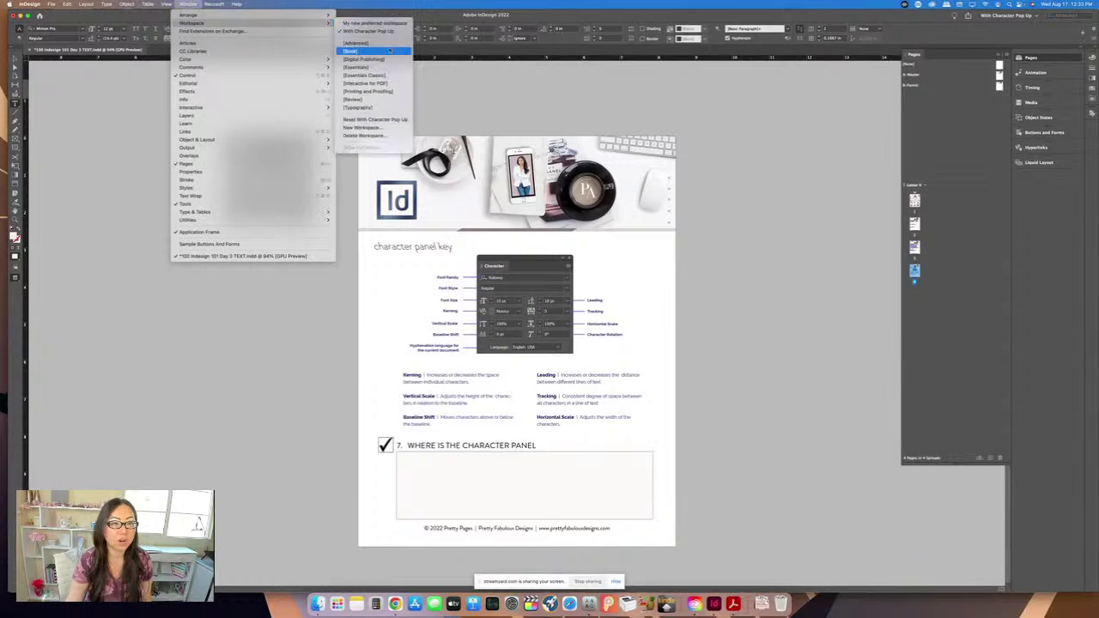
left_click(378, 75)
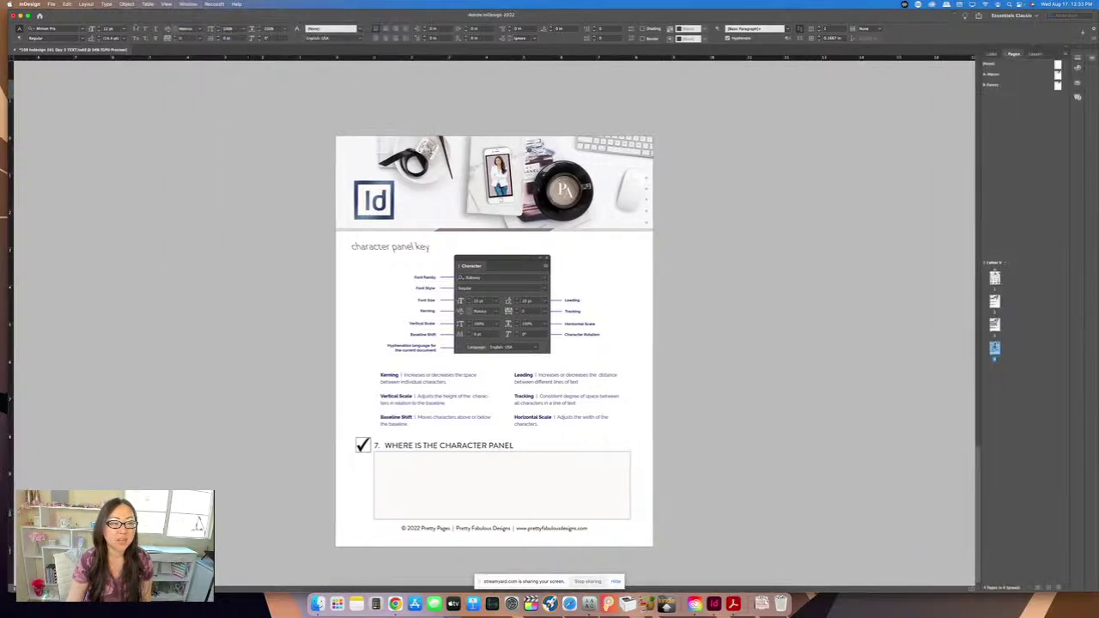
left_click(187, 4)
mouse_move(193, 23)
left_click(369, 31)
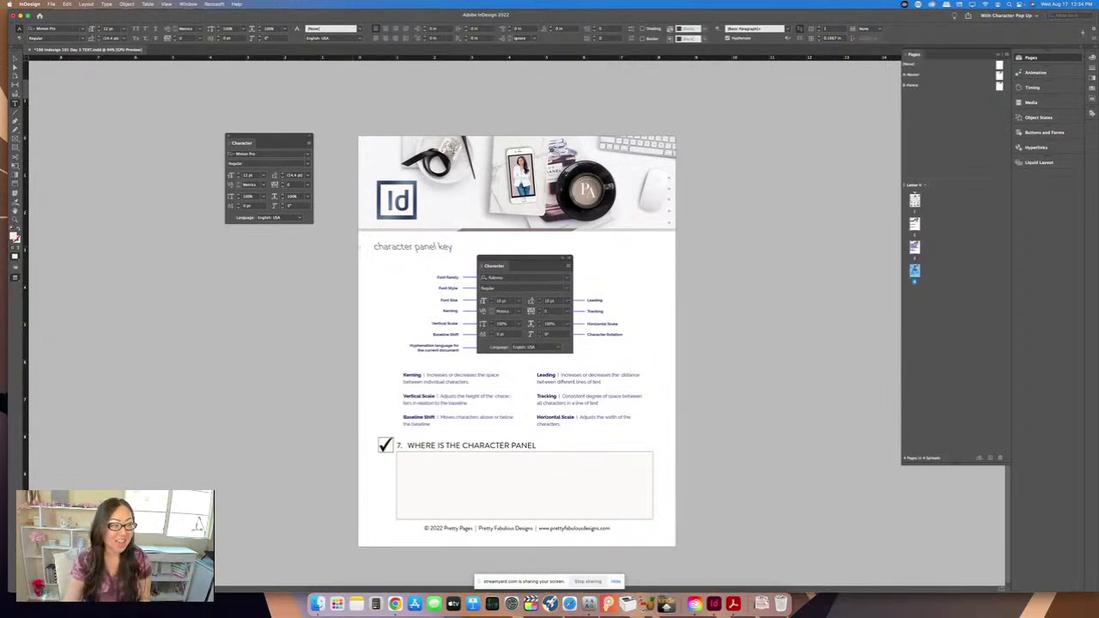
Step: Switch to the StreamYard browser window to check the live viewer comments
key("super+Tab")
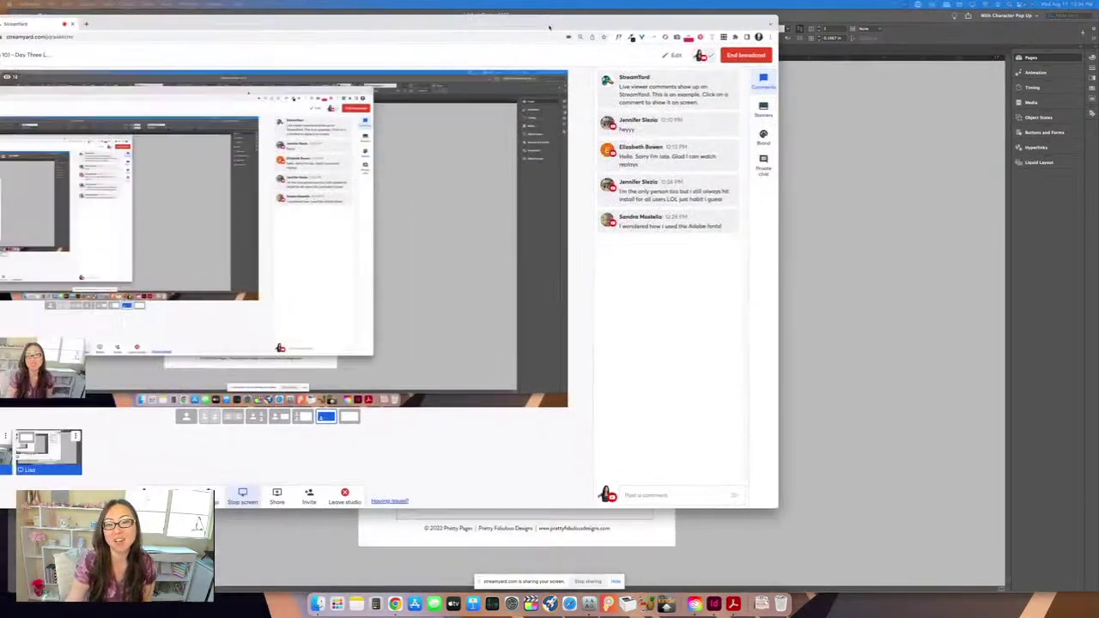